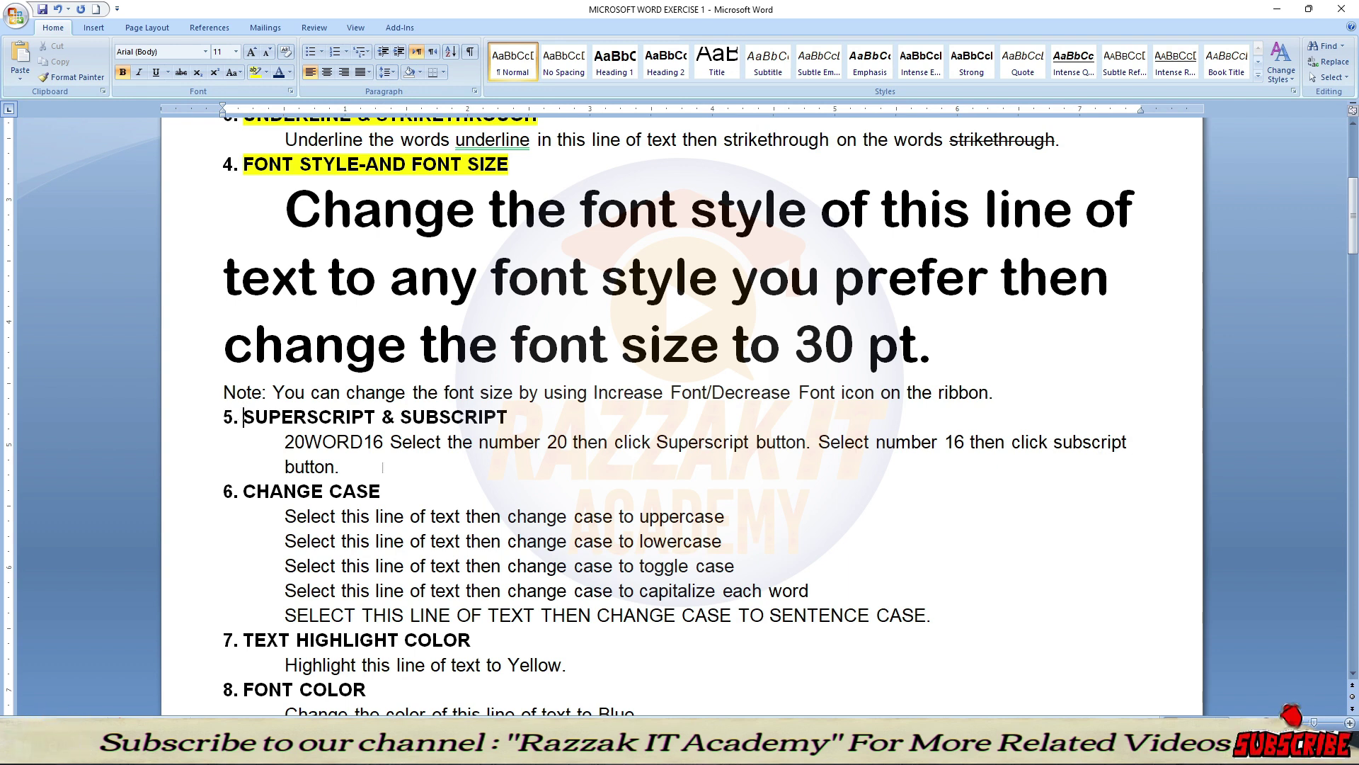
Step: Format the "20" in front of WORD in exercise 5 as superscript
key(shift+Right)
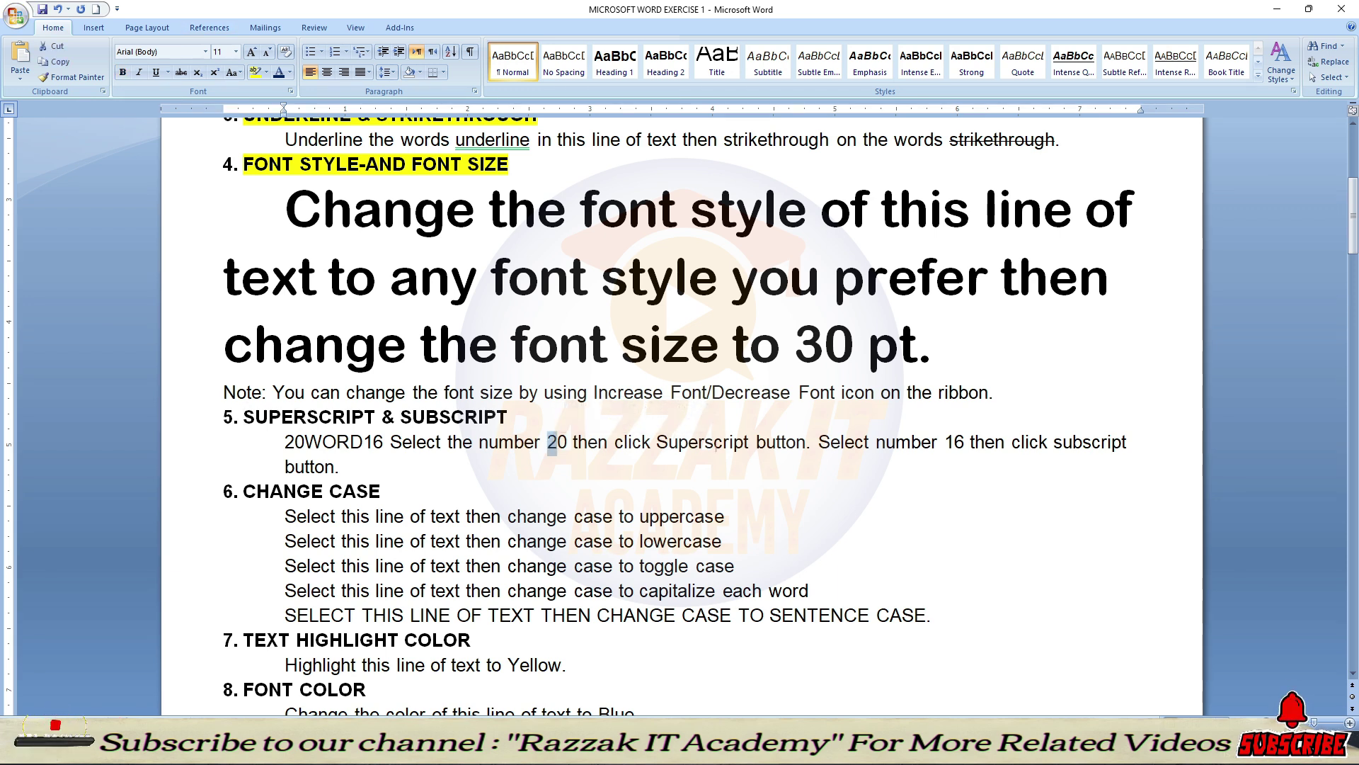
double_click(704, 442)
drag(963, 441, 955, 442)
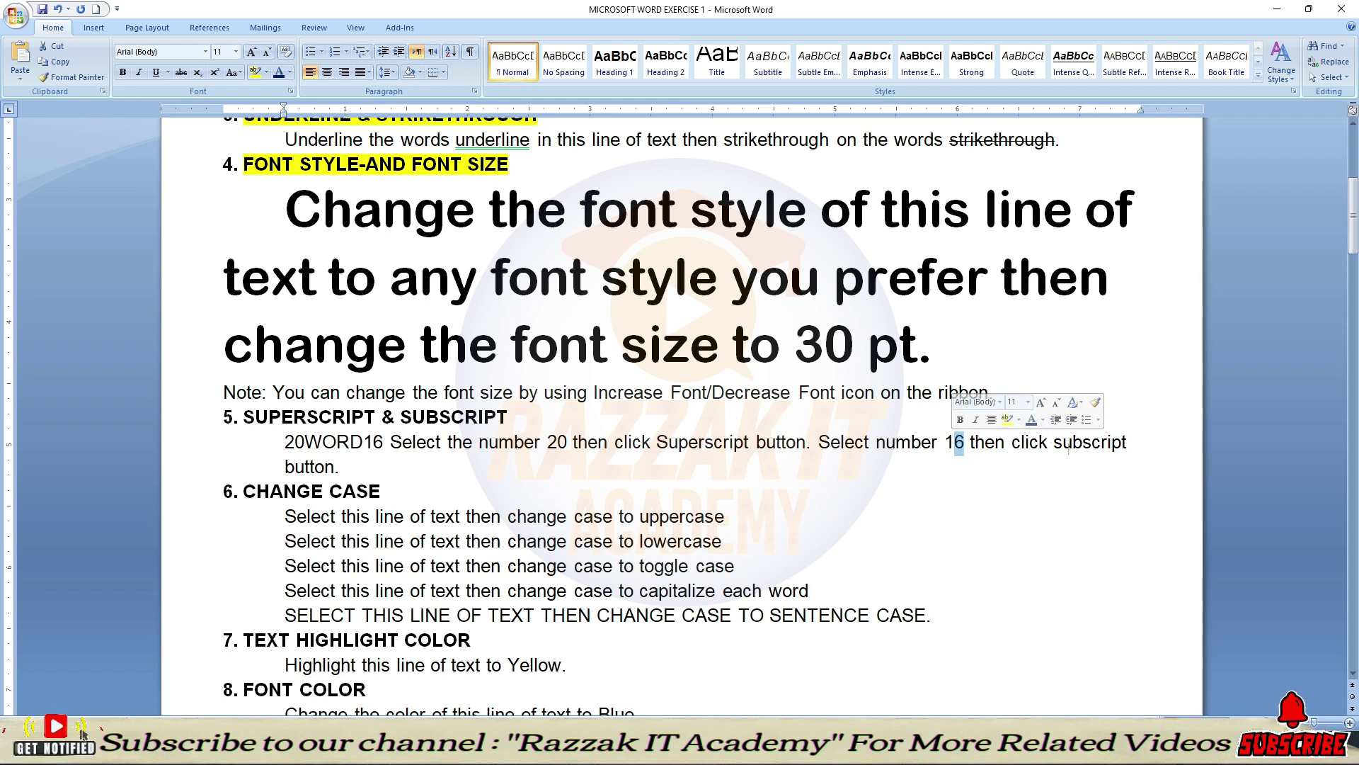
double_click(1090, 442)
drag(305, 442, 286, 442)
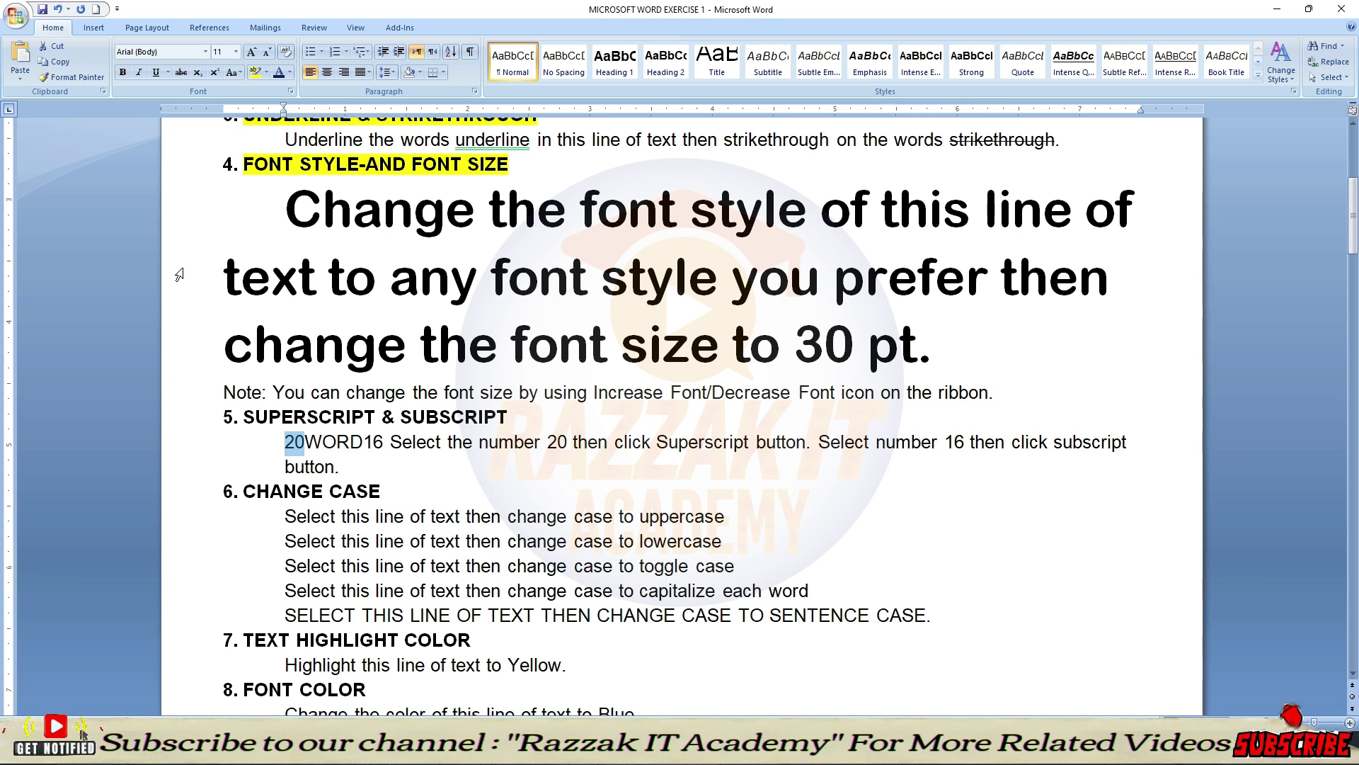
click(210, 78)
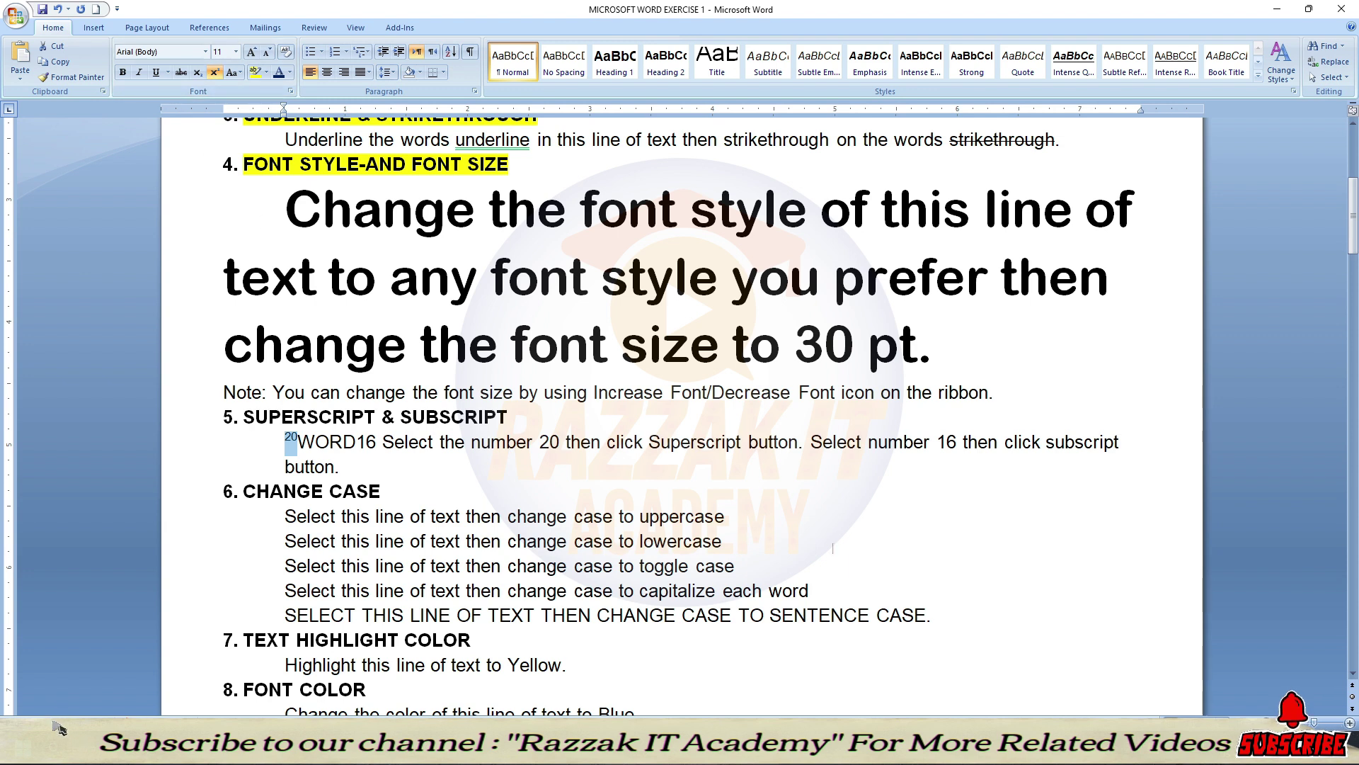
Step: Format the "16" following WORD in exercise 5 as subscript
drag(937, 444, 957, 445)
double_click(1079, 443)
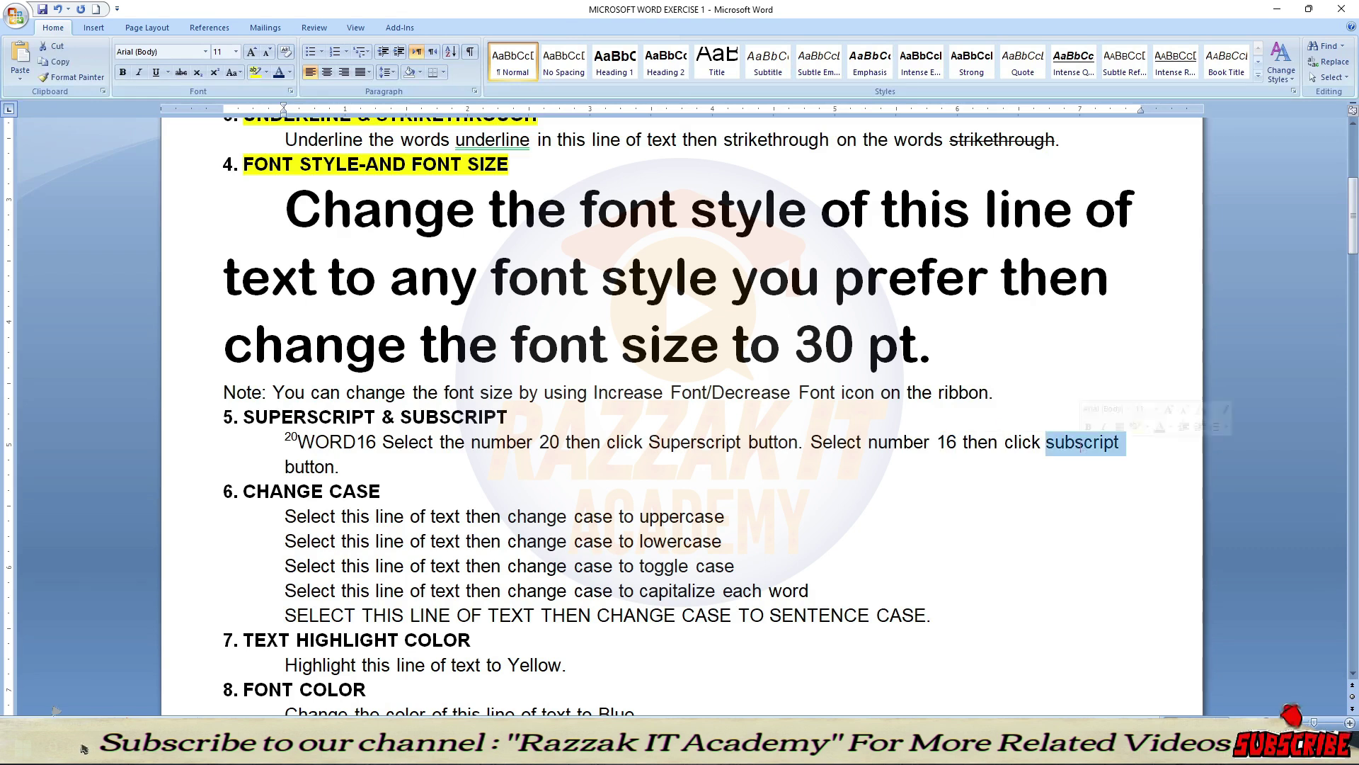
drag(378, 445, 356, 445)
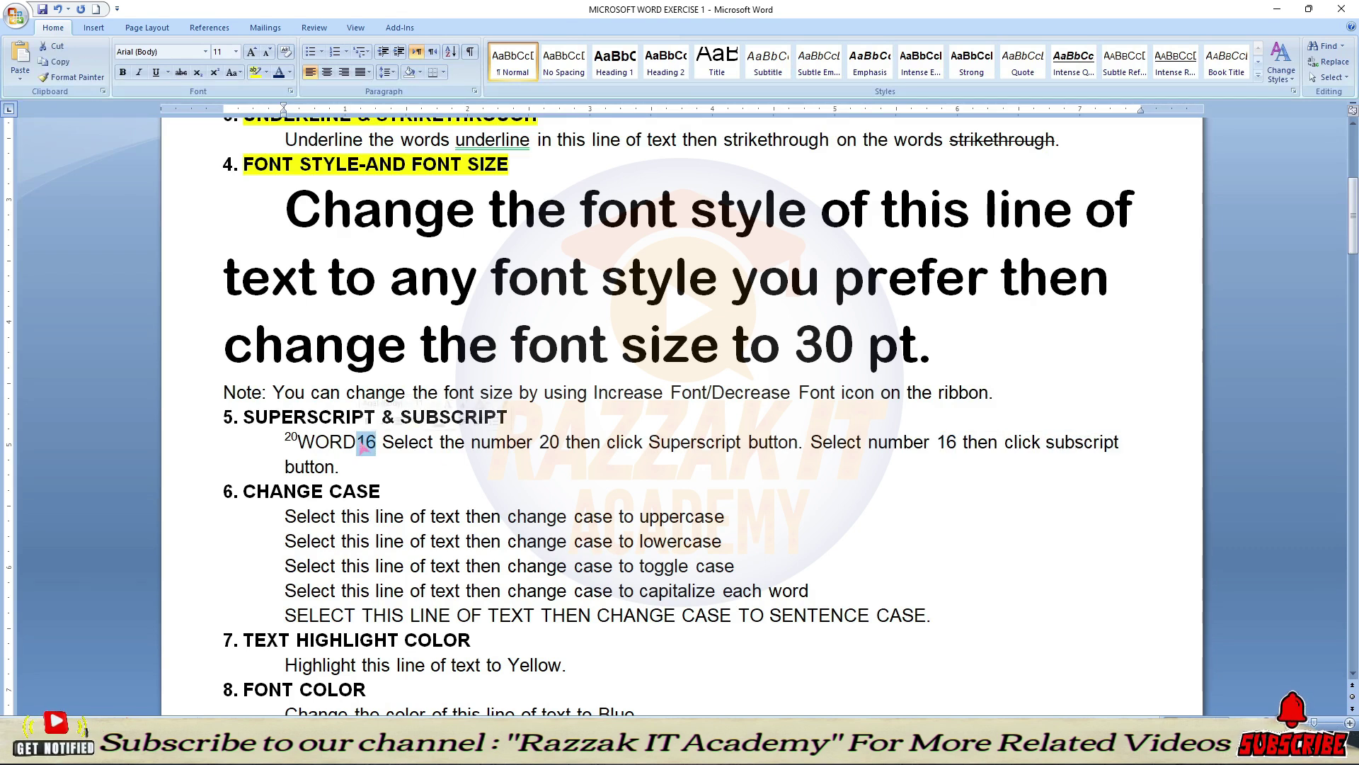
click(197, 73)
click(421, 459)
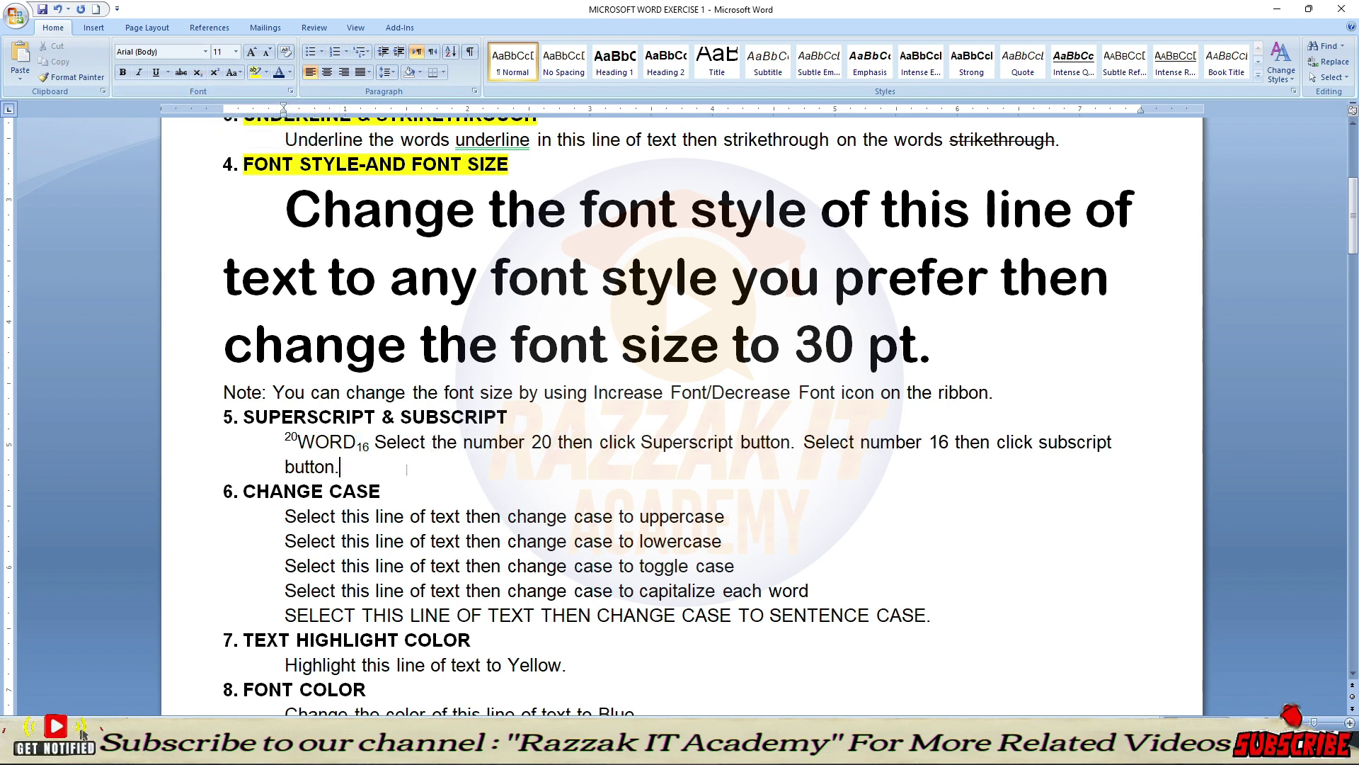
Step: Highlight the heading "SUPERSCRIPT & SUBSCRIPT" in yellow
drag(508, 417, 243, 417)
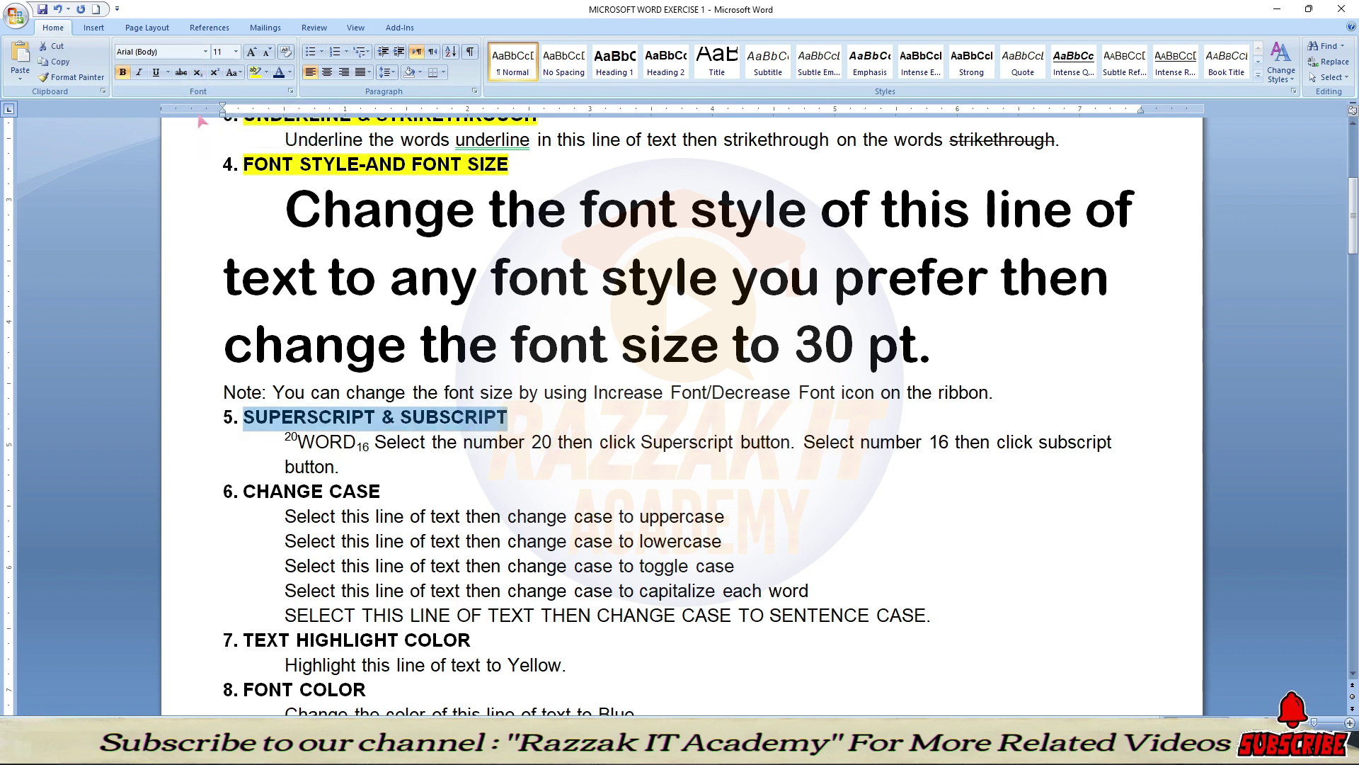
click(255, 72)
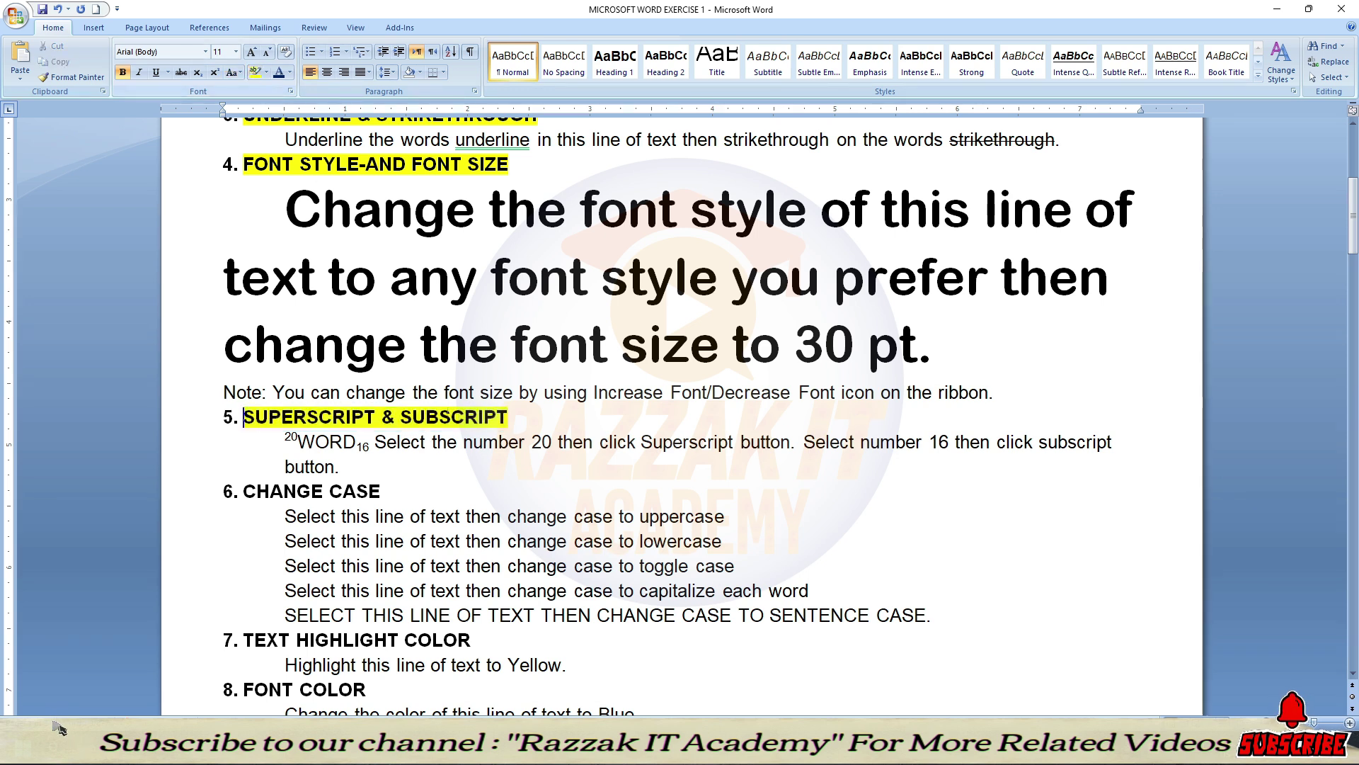
click(458, 475)
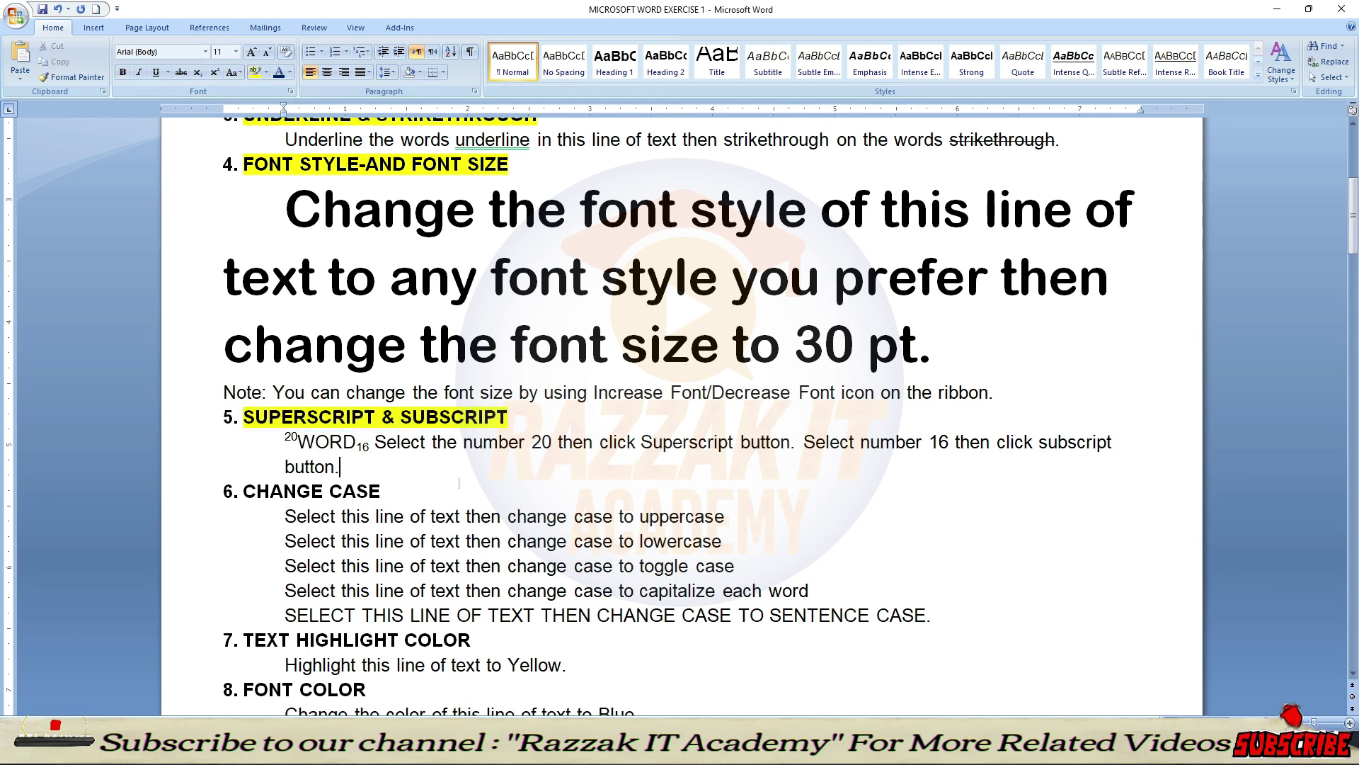
Step: Change the first line under the "CHANGE CASE" heading to UPPERCASE
click(345, 492)
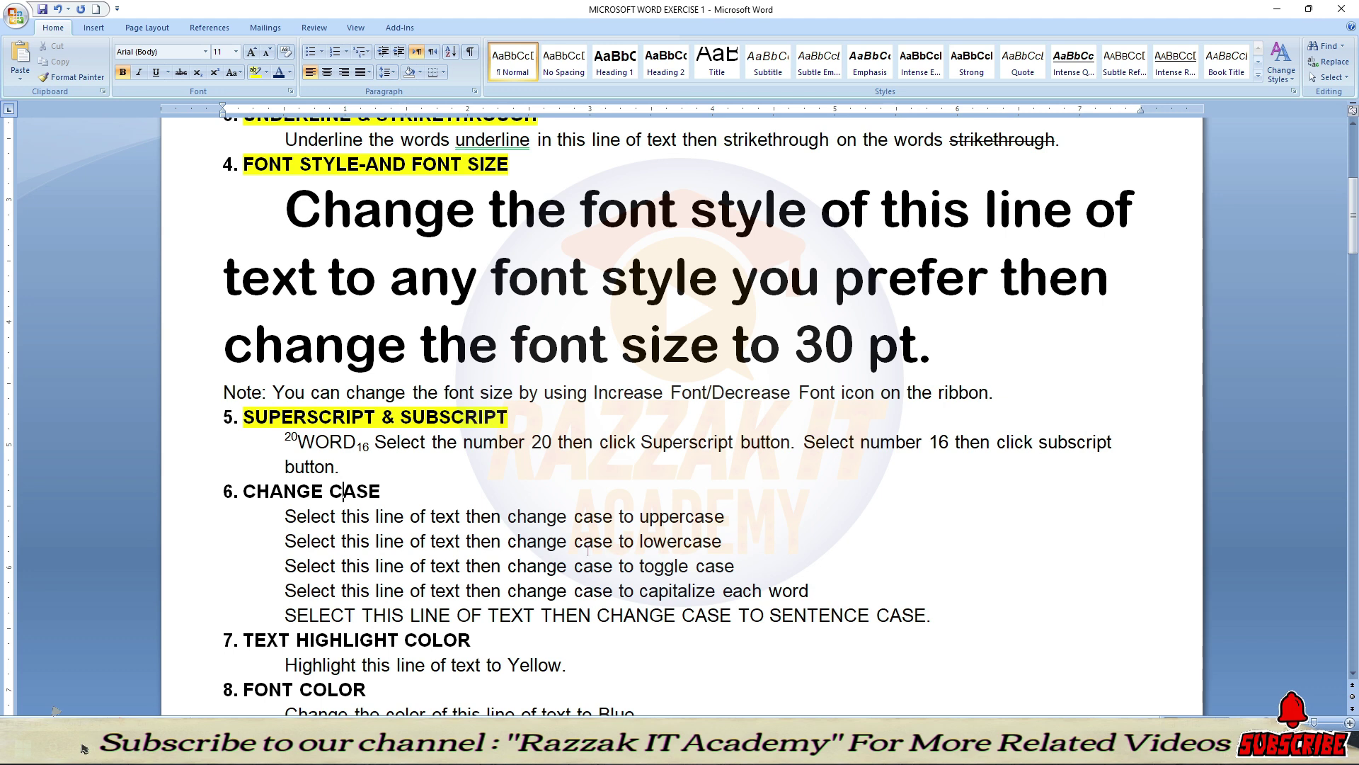
scroll(70, 739, down, 2)
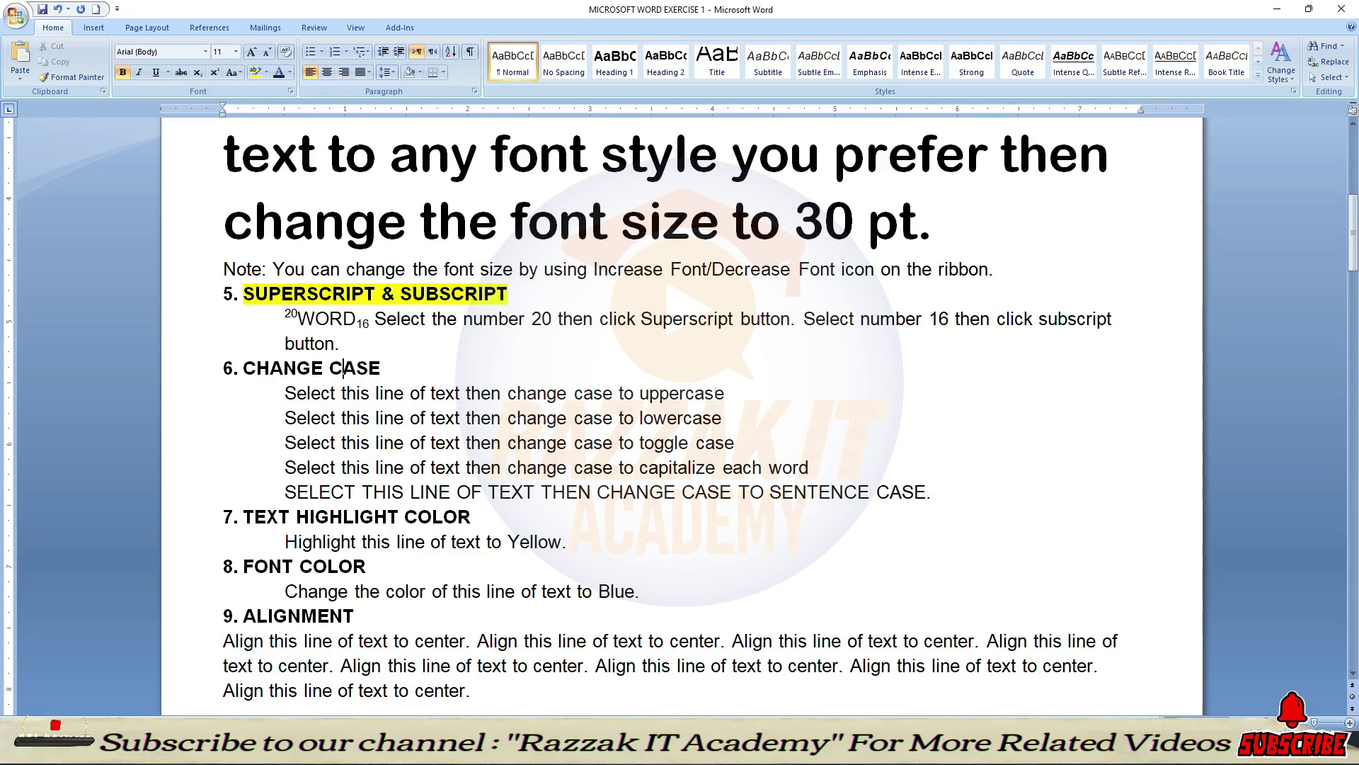
drag(723, 392, 333, 401)
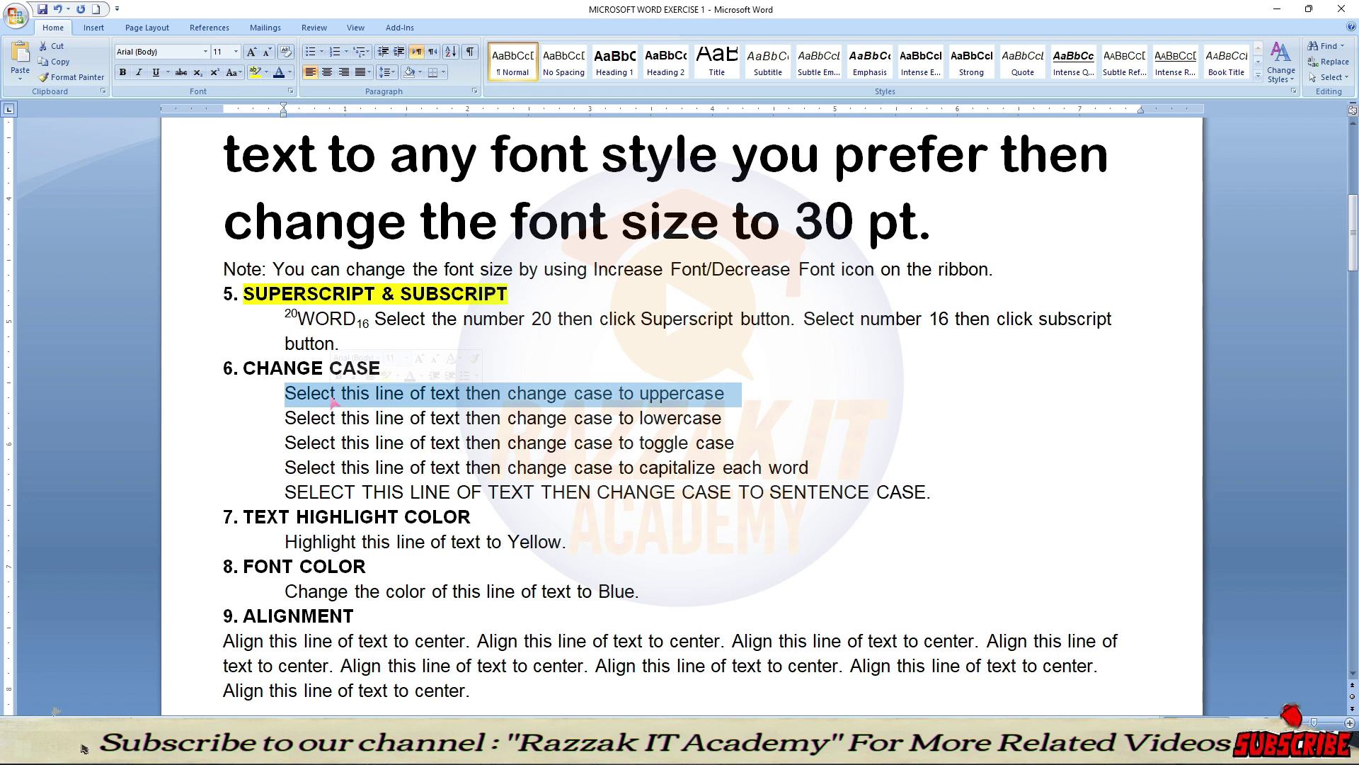
double_click(673, 393)
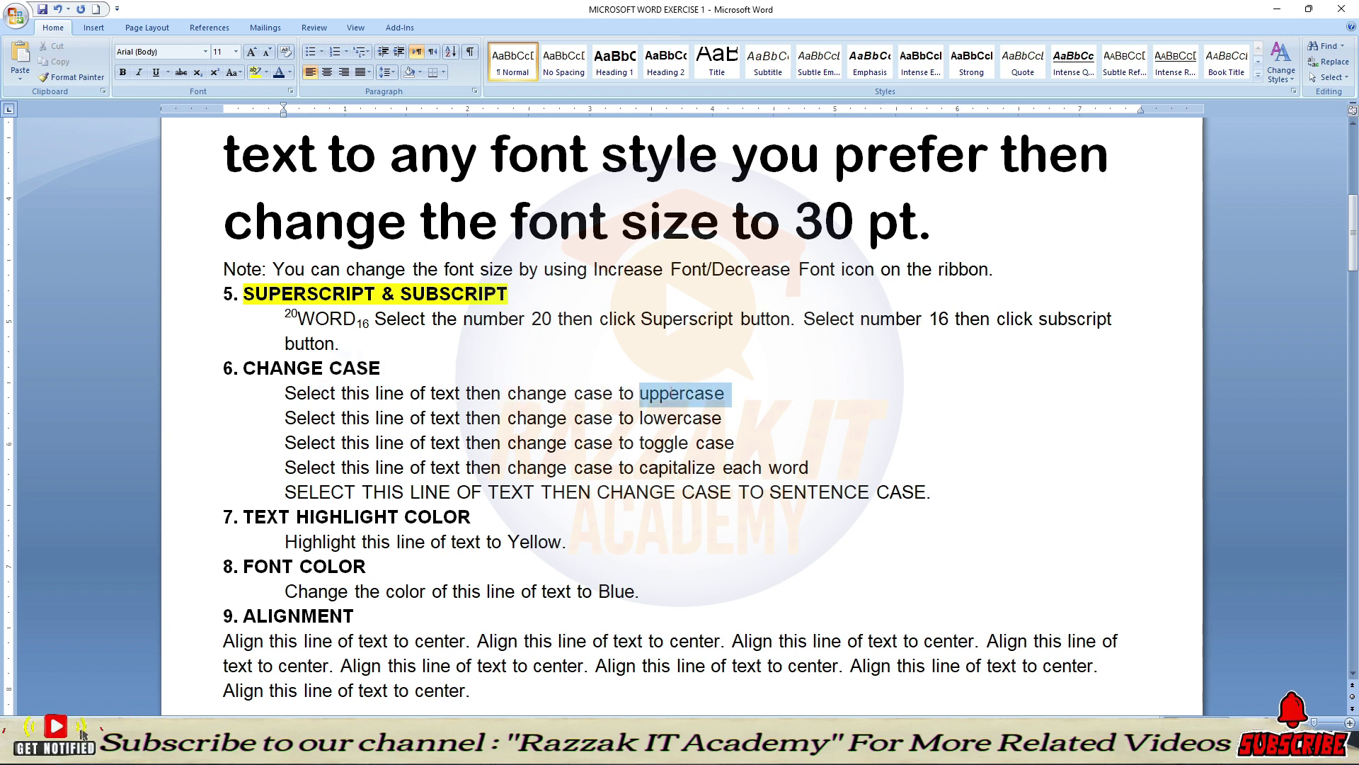
click(670, 393)
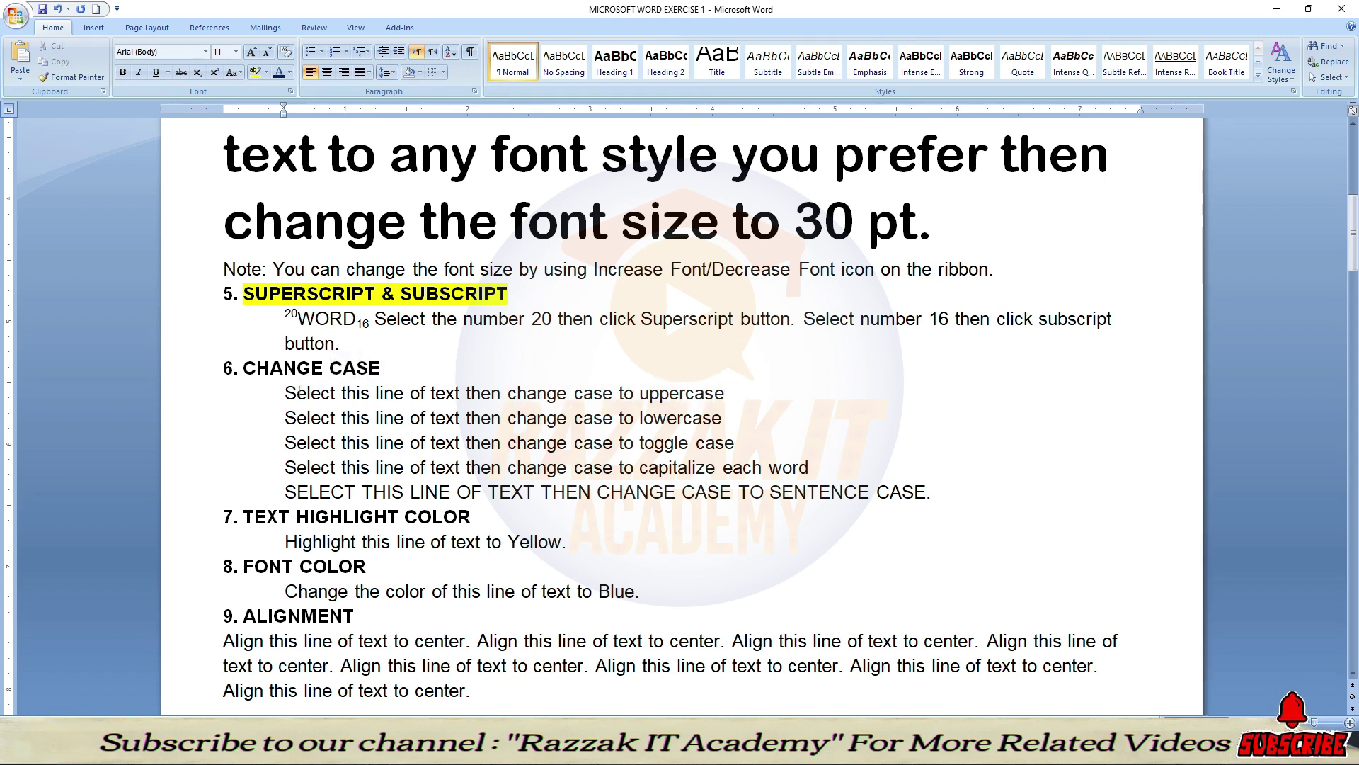
drag(285, 394, 330, 401)
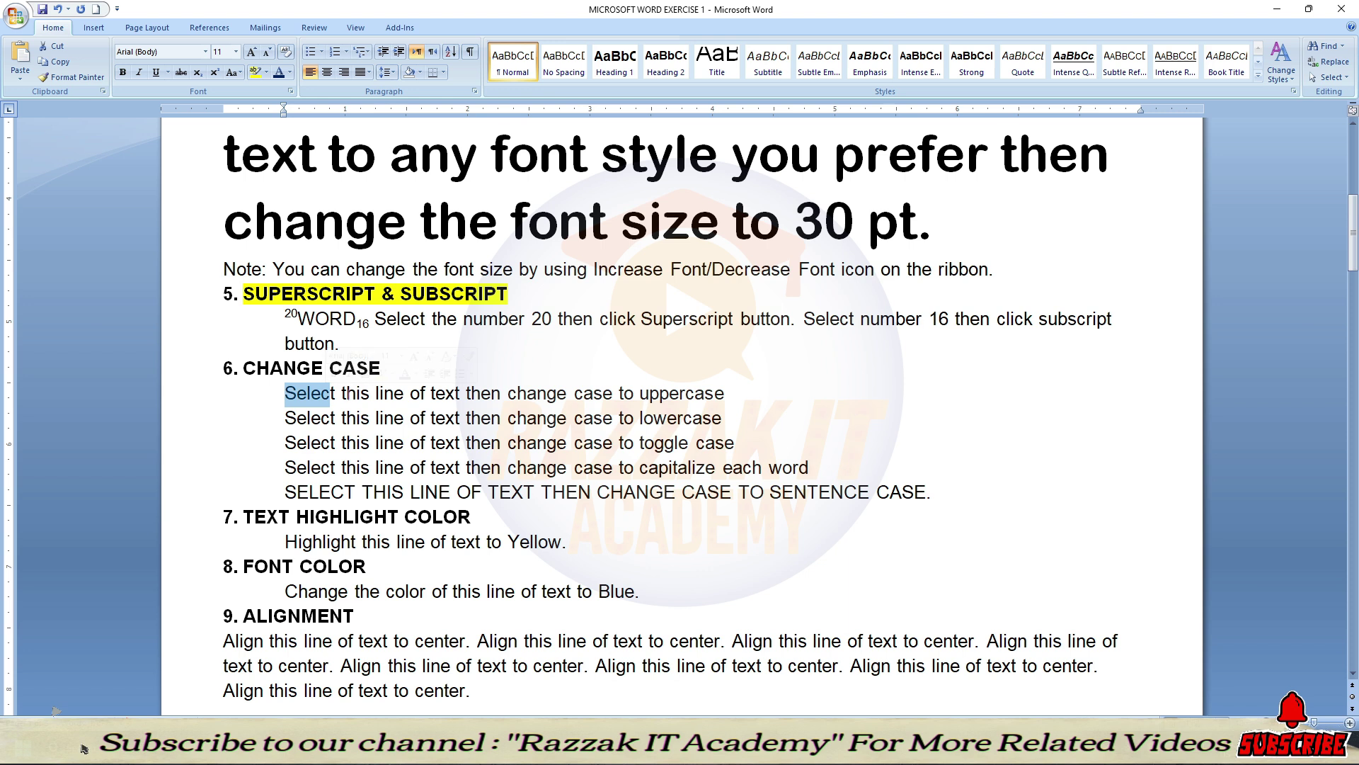
click(347, 394)
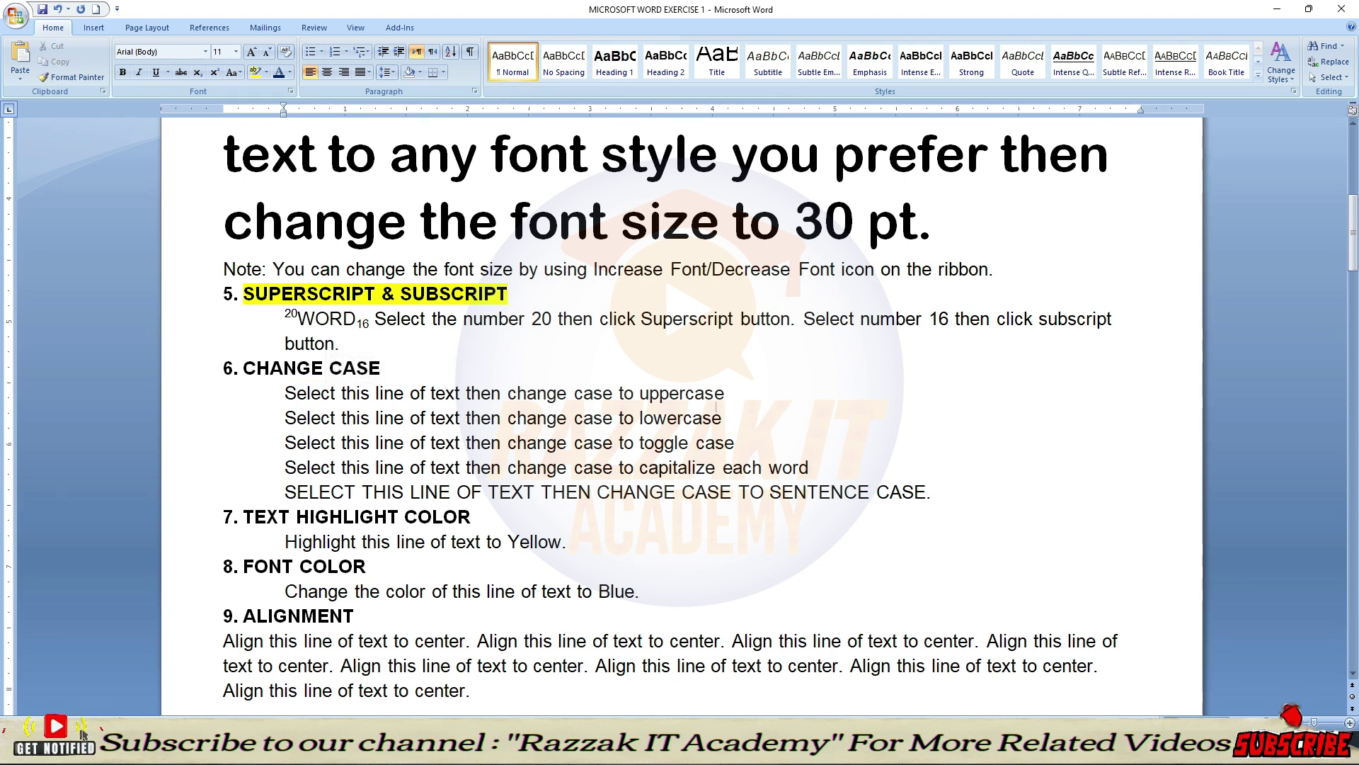
drag(733, 394, 284, 395)
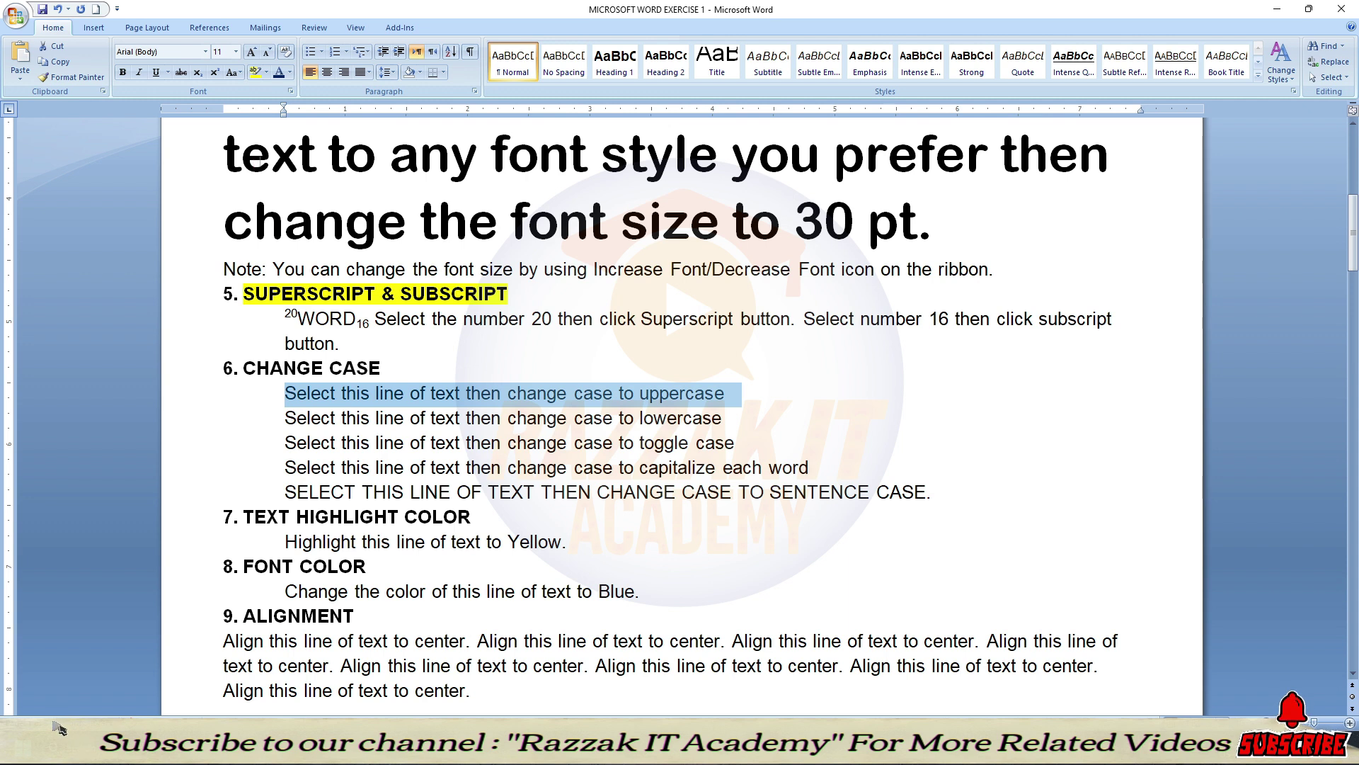
click(237, 77)
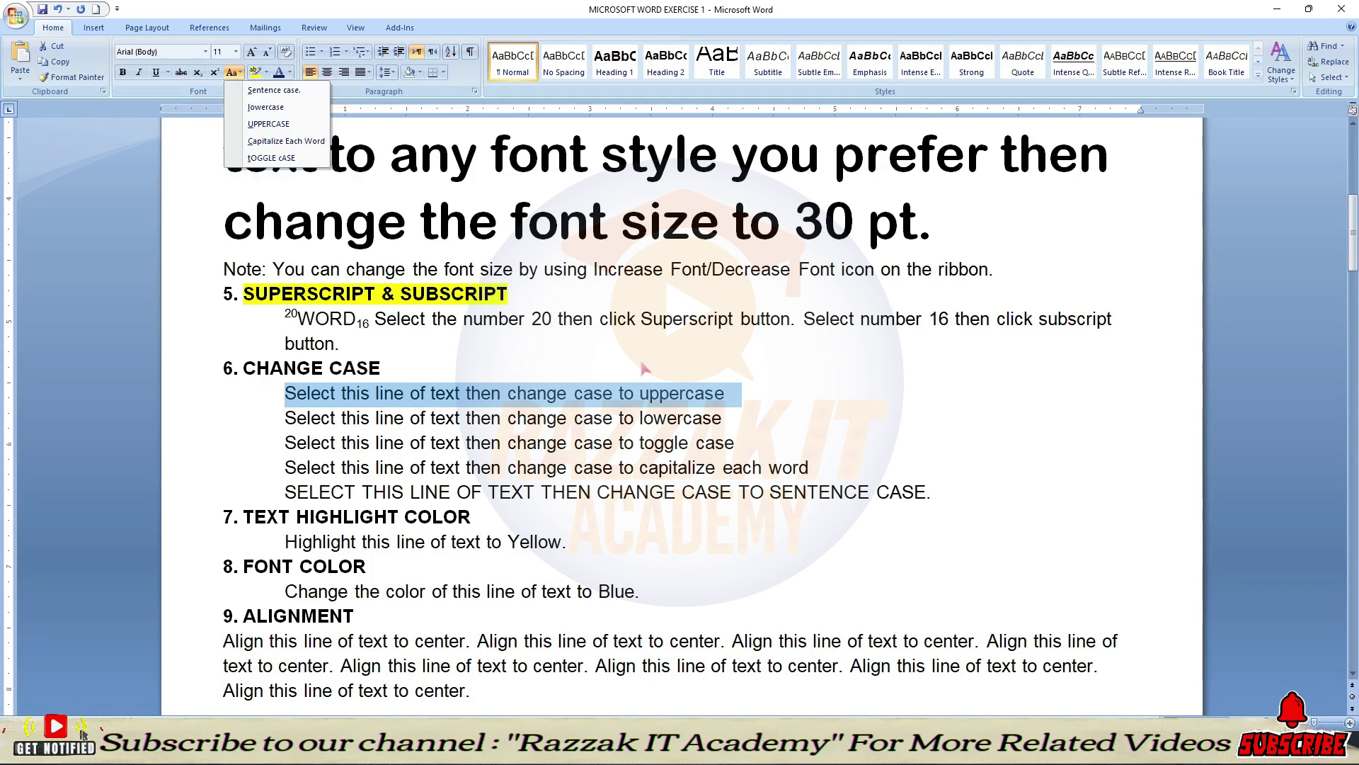
click(269, 124)
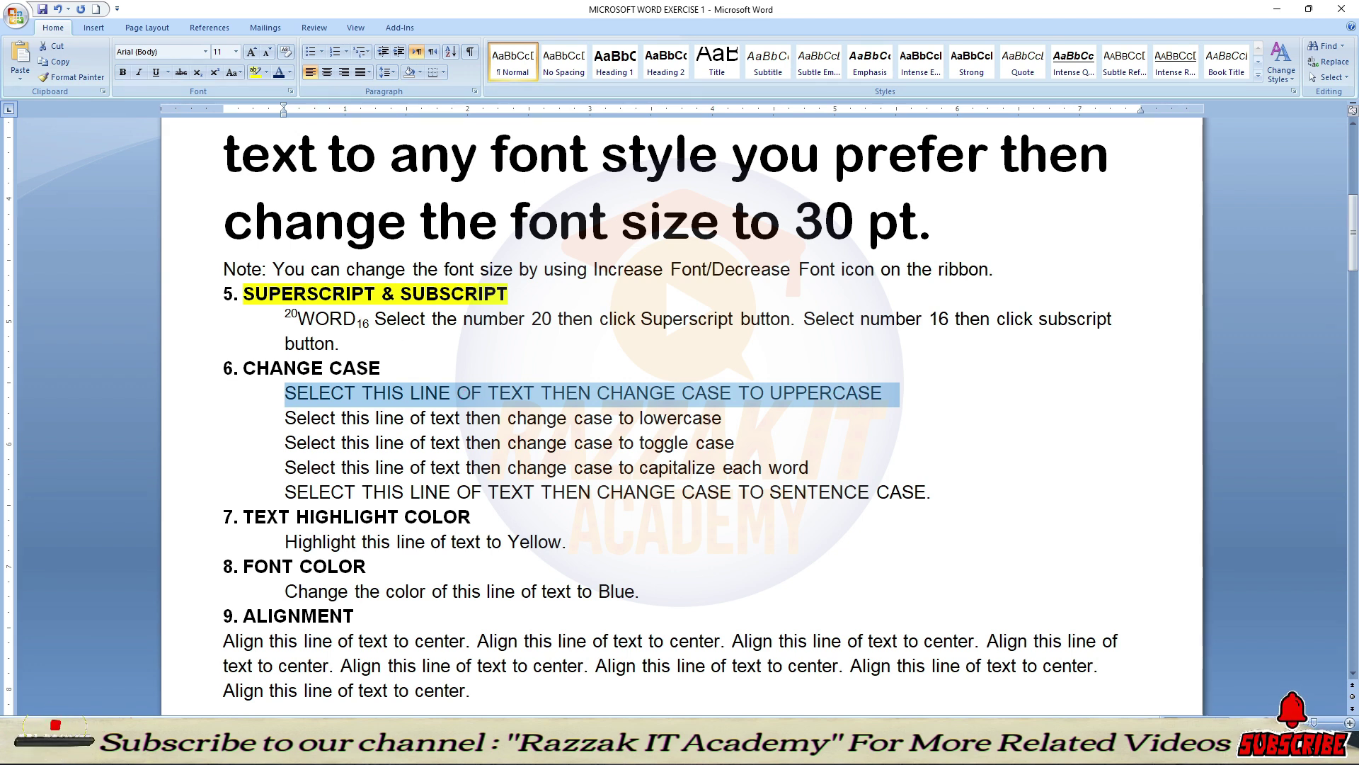
Step: Change the second line under "CHANGE CASE", the one asking for lowercase, to lowercase
click(713, 418)
drag(726, 419, 290, 419)
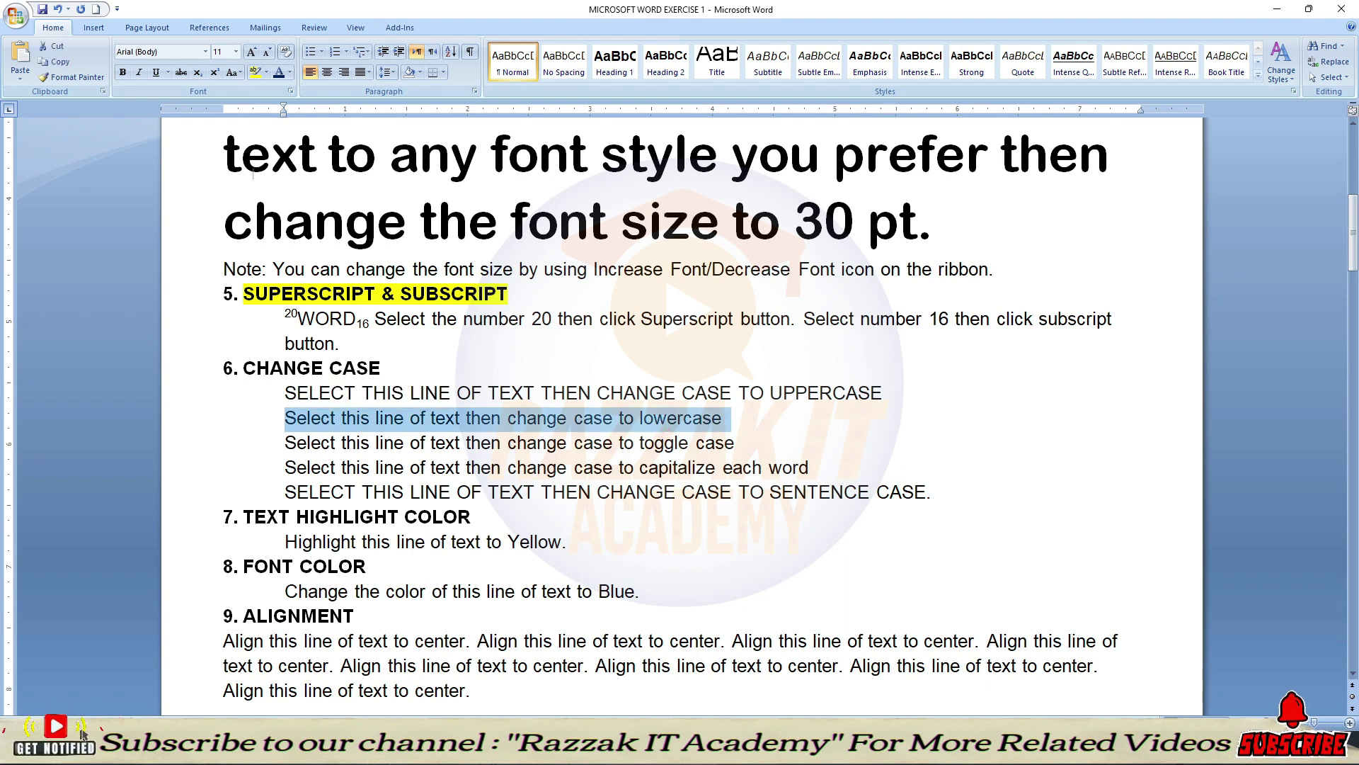
click(234, 73)
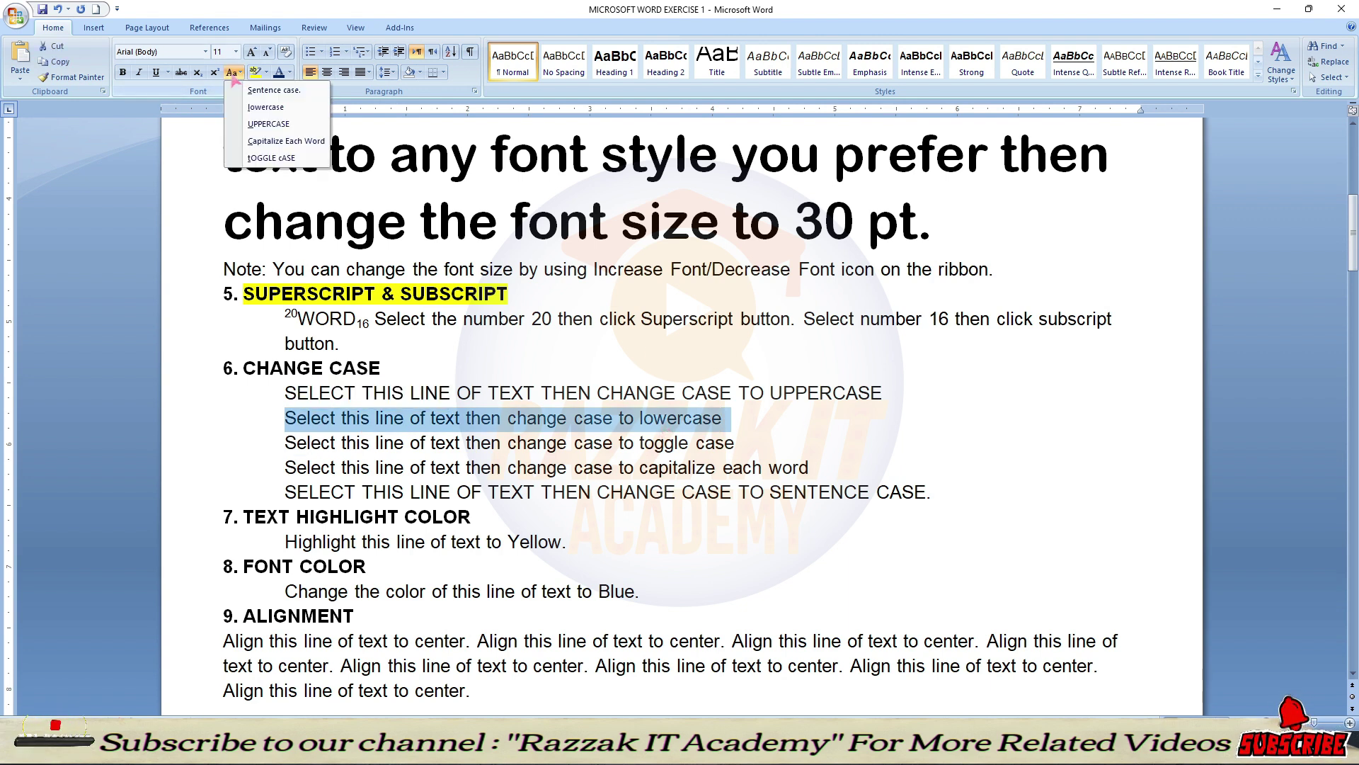
click(266, 107)
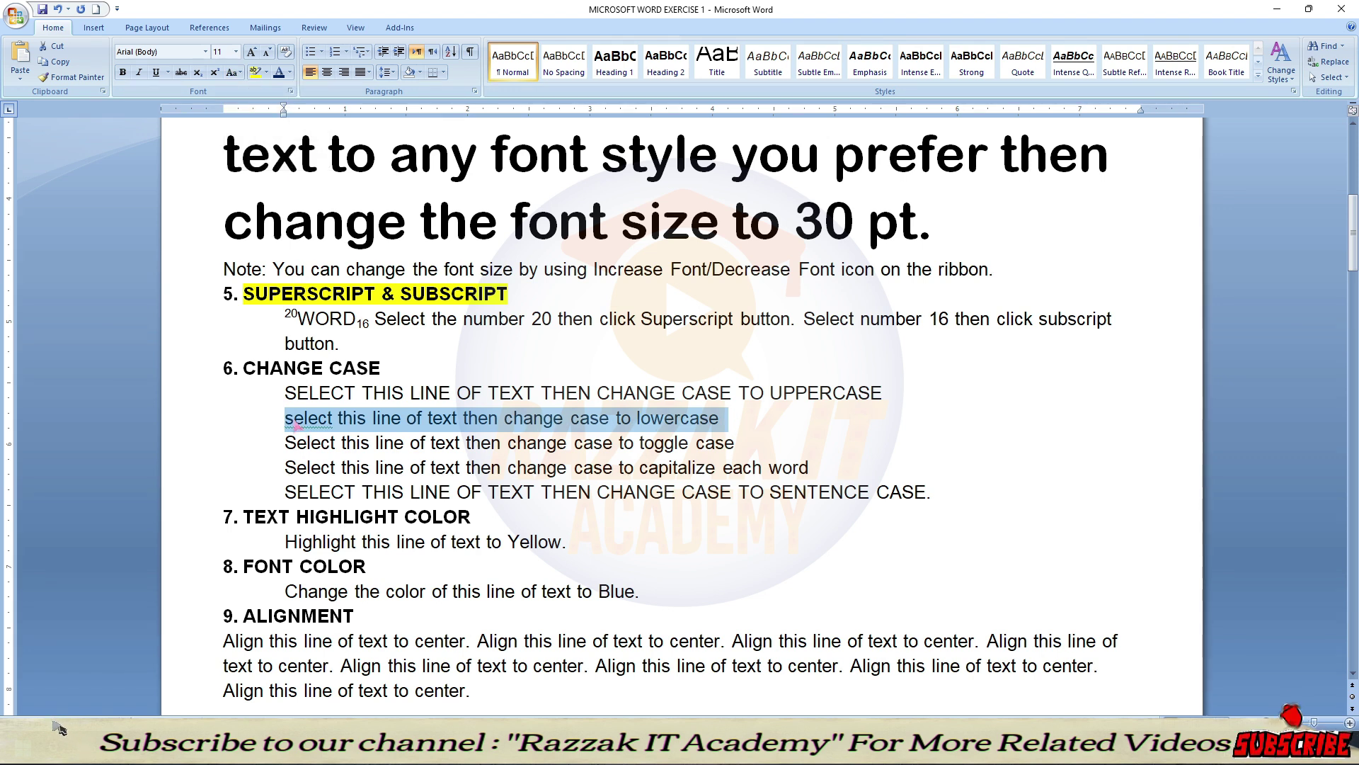
click(650, 420)
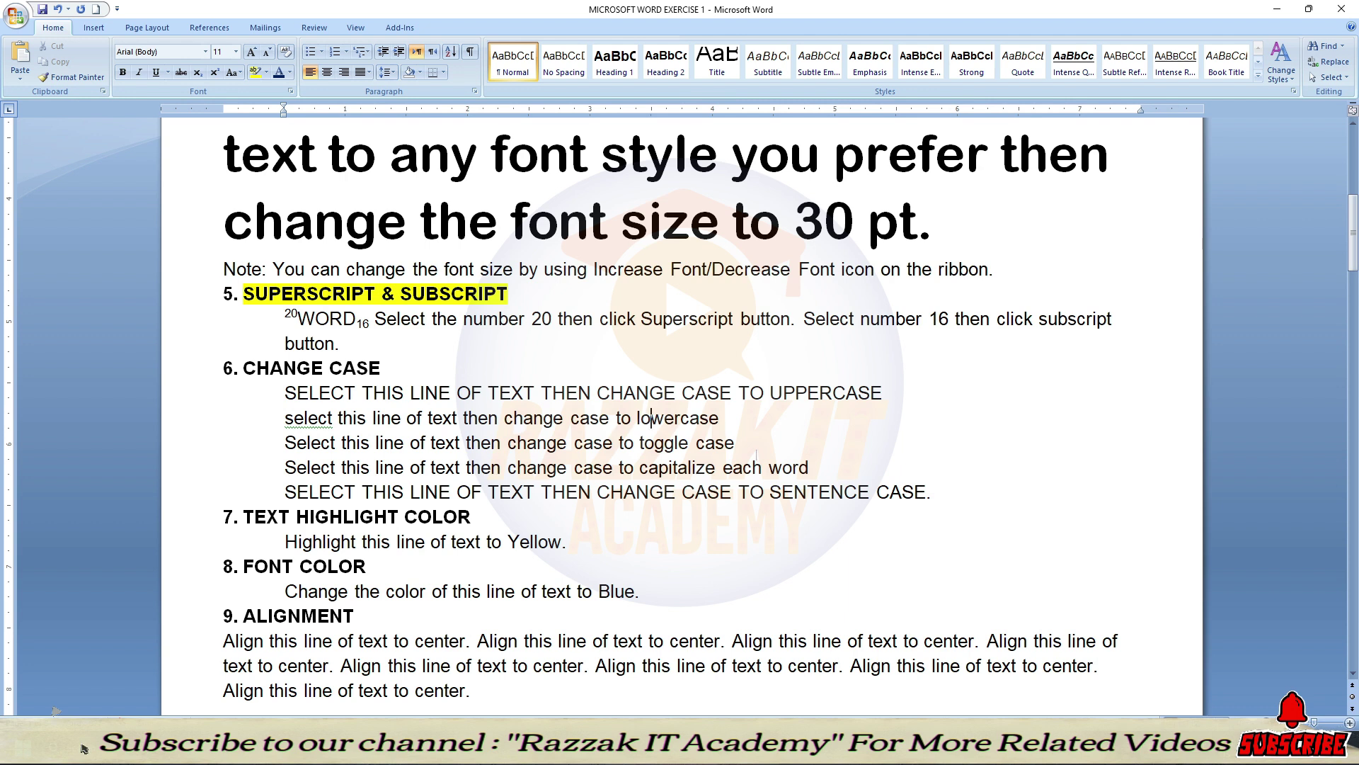
Step: Apply tOGGLE cASE to the third line under "CHANGE CASE"
drag(735, 443, 284, 443)
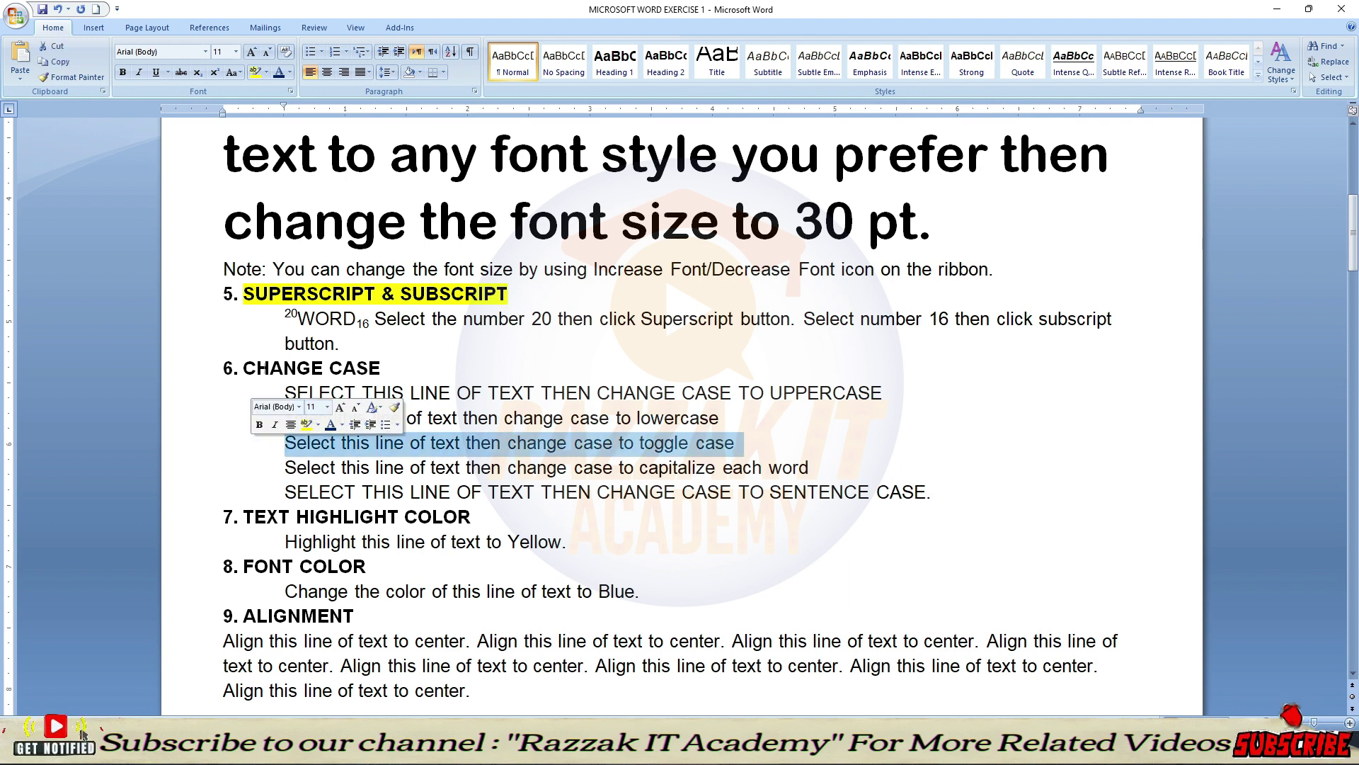
click(234, 73)
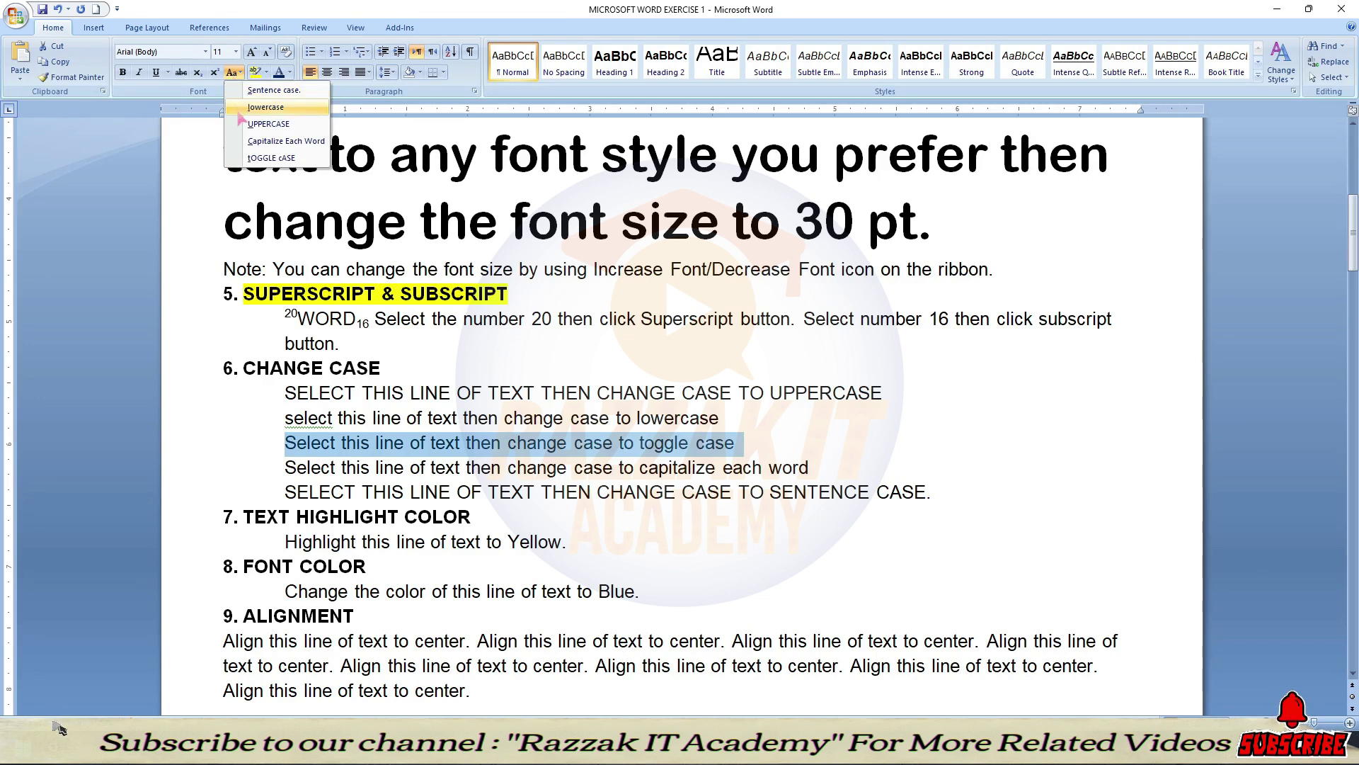
click(244, 158)
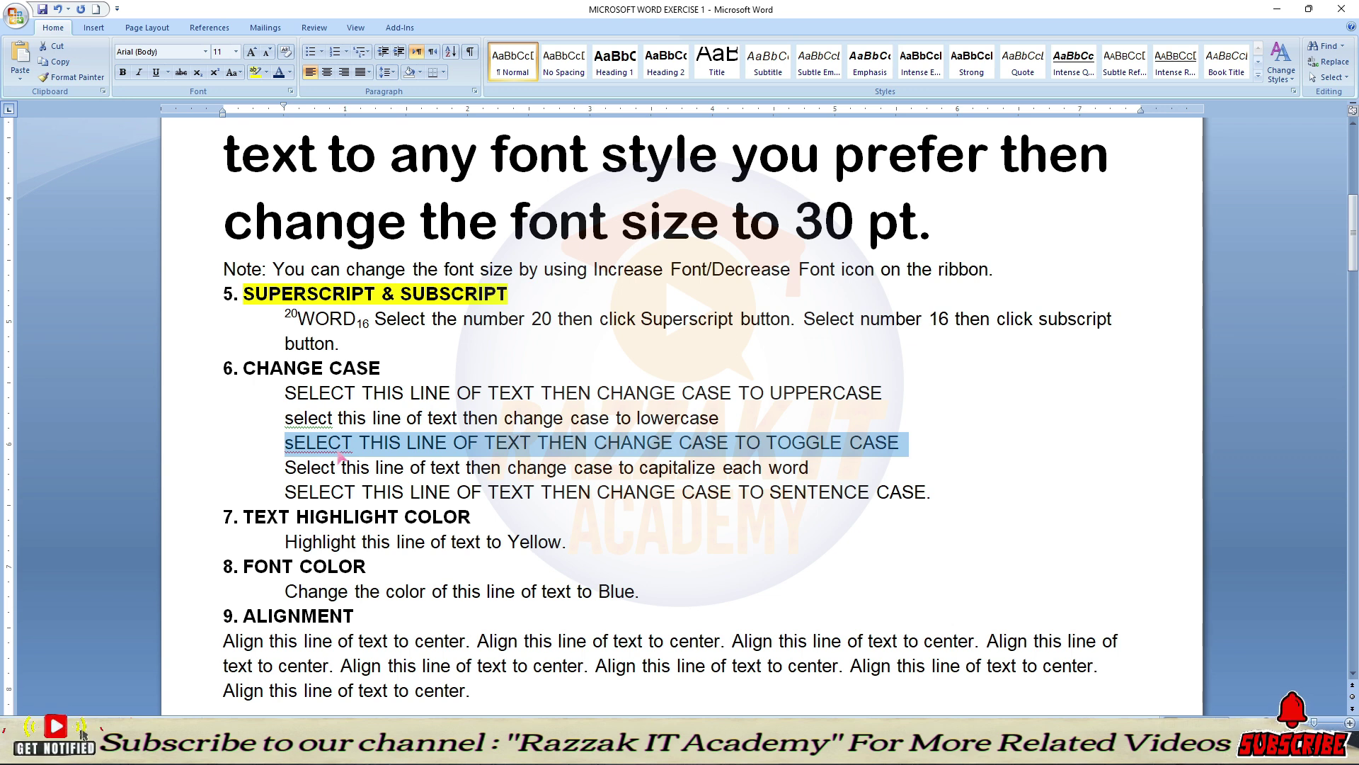
click(343, 442)
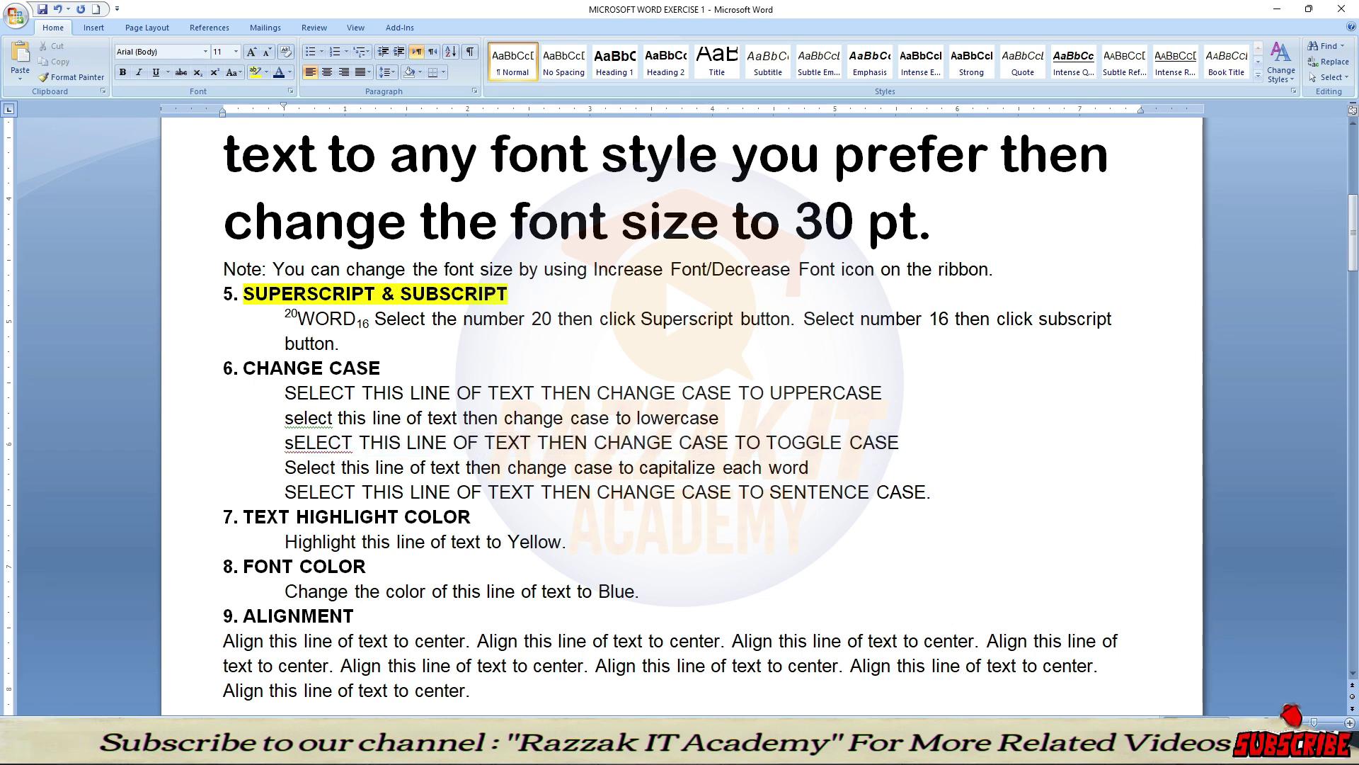
Step: Apply Capitalize Each Word to the fourth line under "CHANGE CASE"
drag(283, 467, 815, 468)
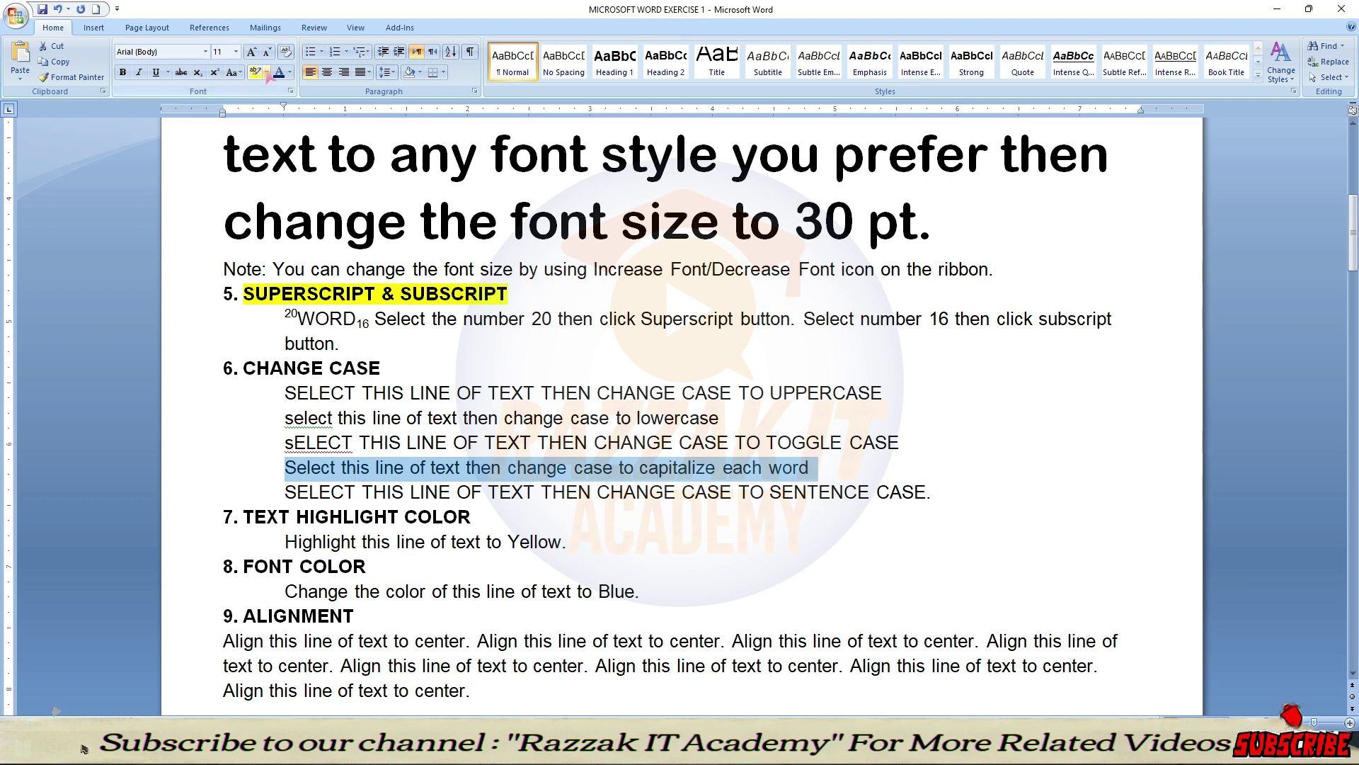
click(235, 72)
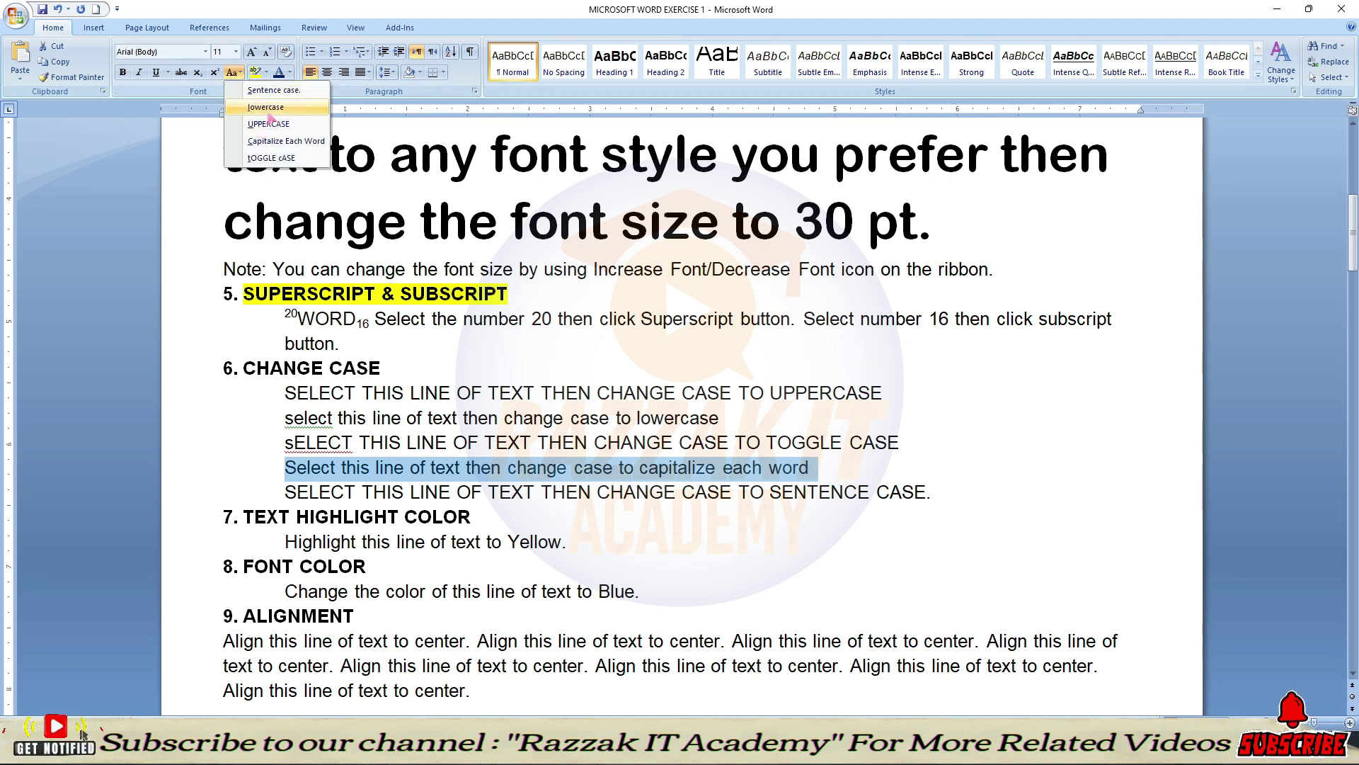
click(263, 141)
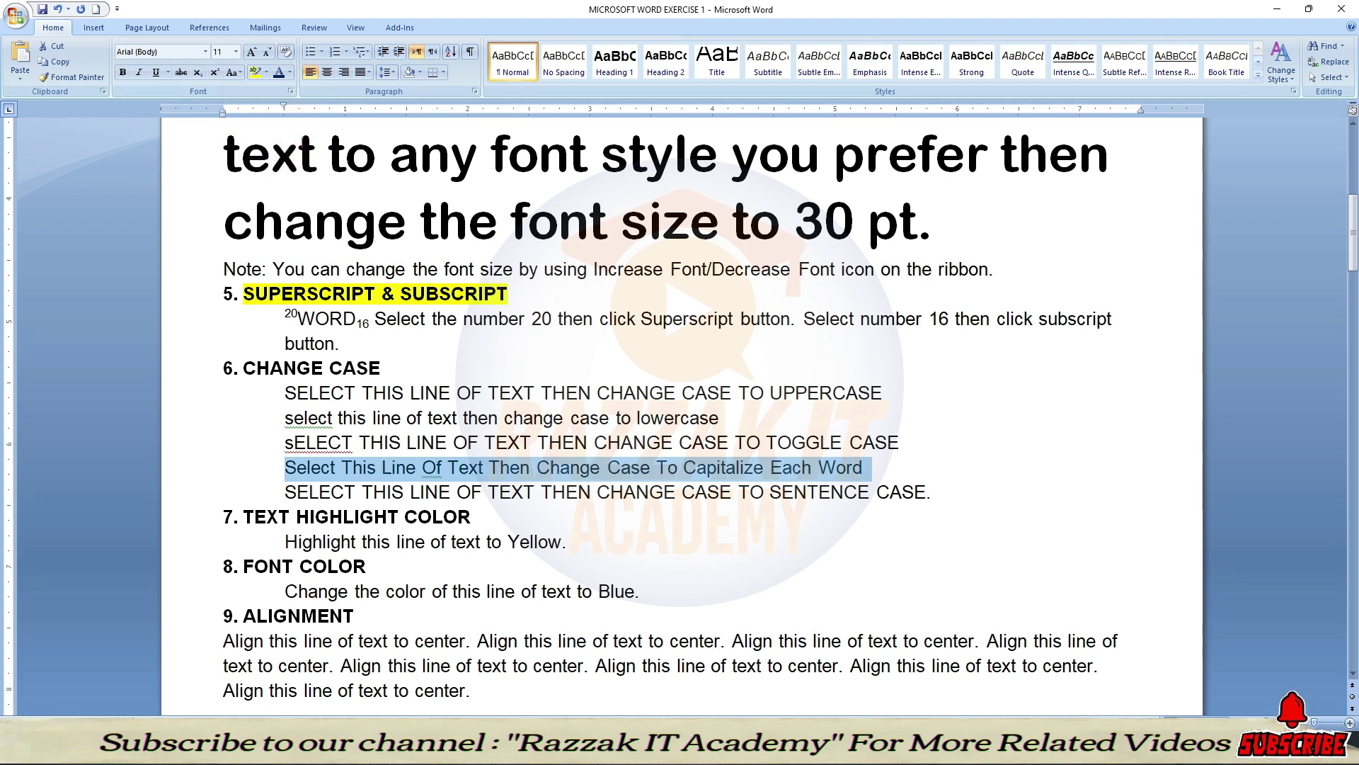
click(312, 468)
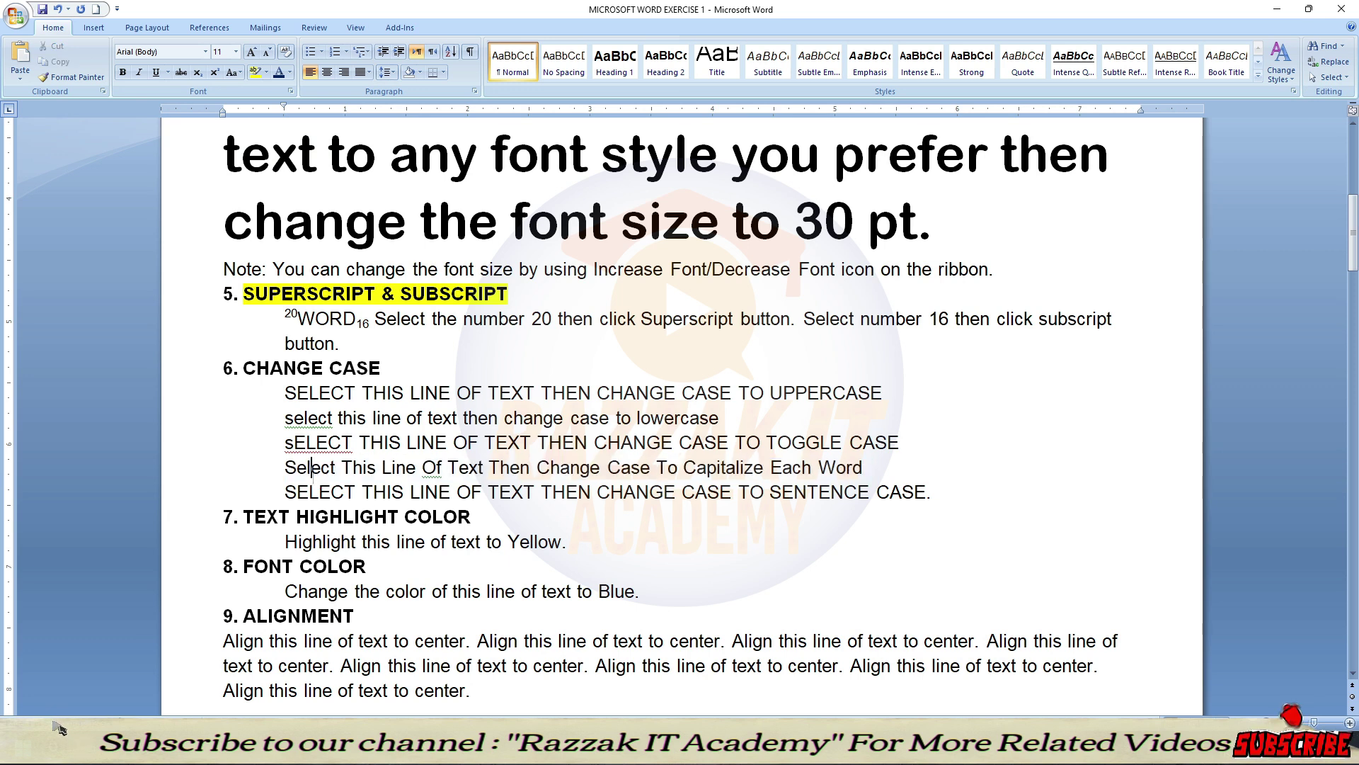
Step: Change the all-capitals fifth line under "CHANGE CASE" to Sentence case
drag(936, 492, 285, 492)
click(234, 72)
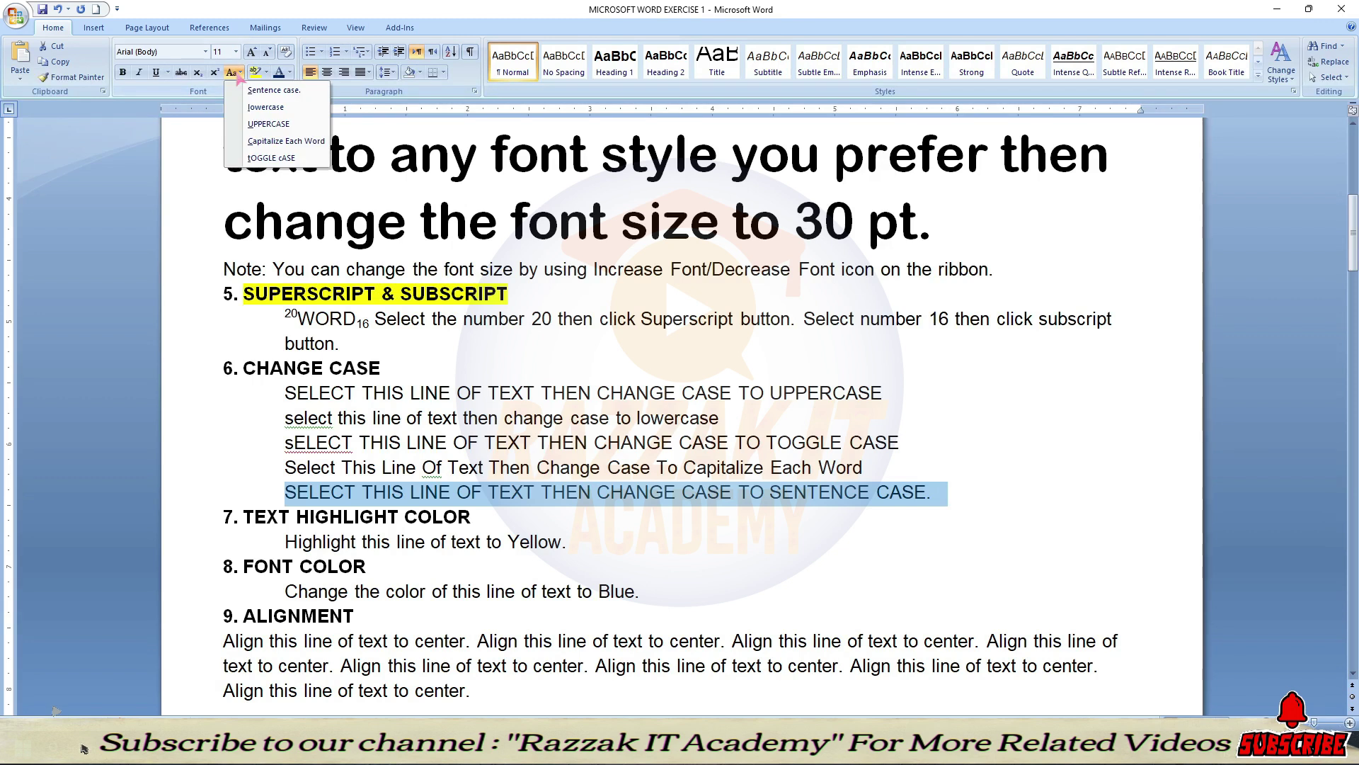
click(243, 90)
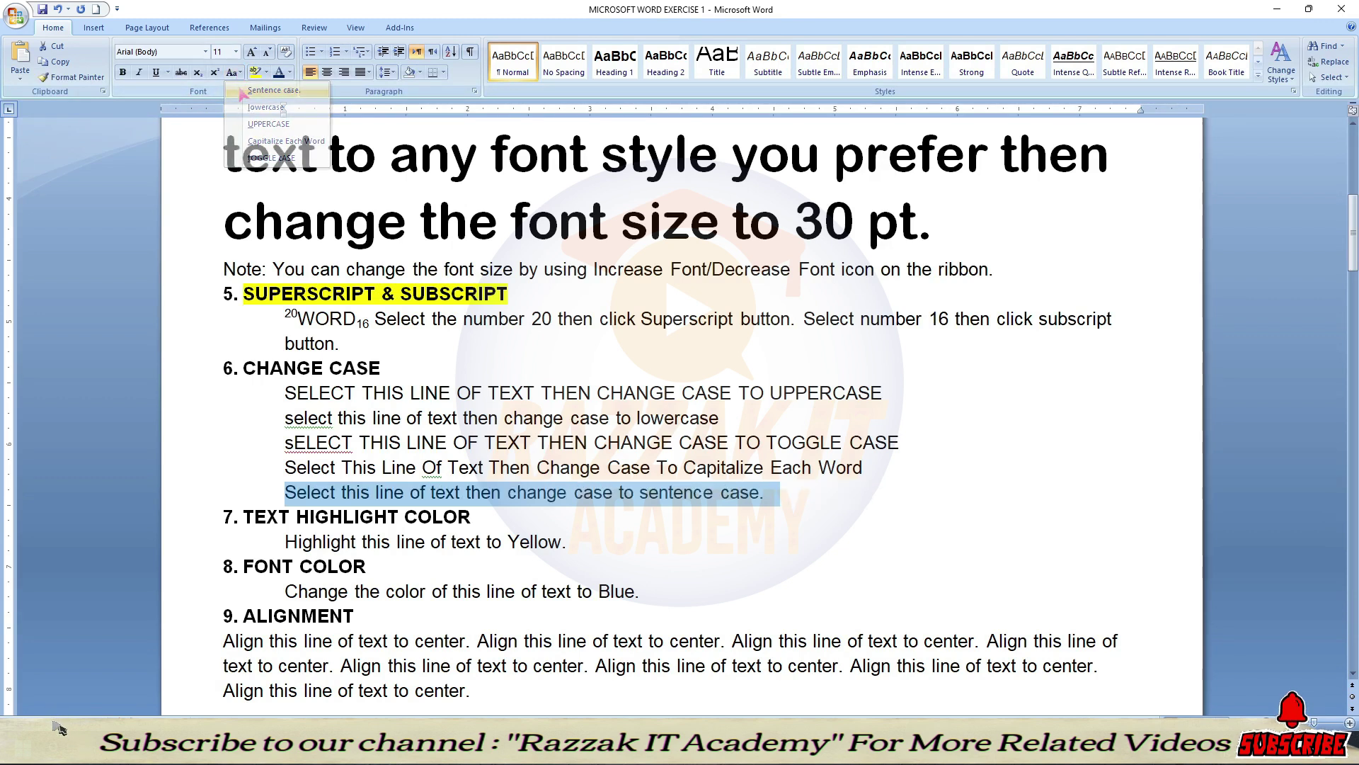
click(613, 492)
Step: Highlight the "CHANGE CASE" heading of task 6 in yellow
drag(380, 355, 243, 368)
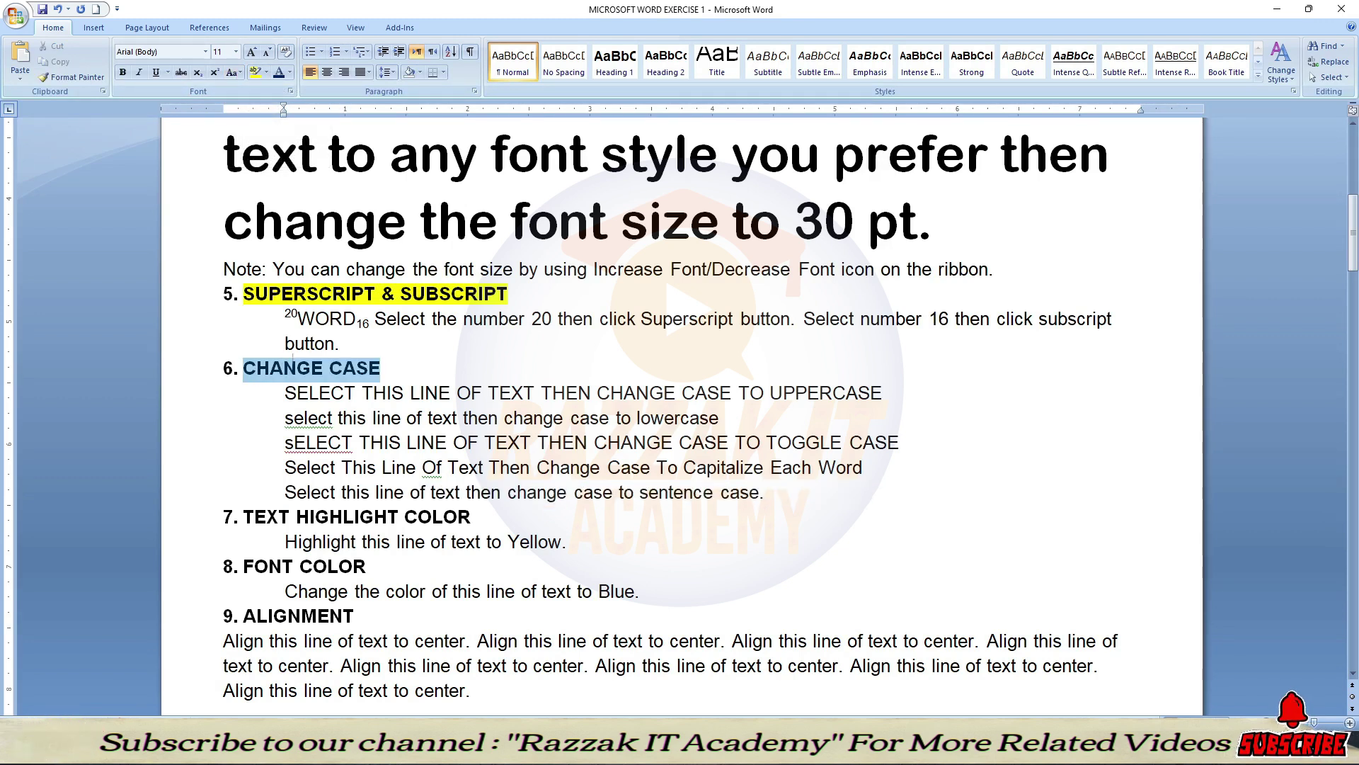
click(255, 72)
click(243, 368)
Step: Highlight the line under task 7 and its "TEXT HIGHLIGHT COLOR" heading in yellow
scroll(328, 397, down, 2)
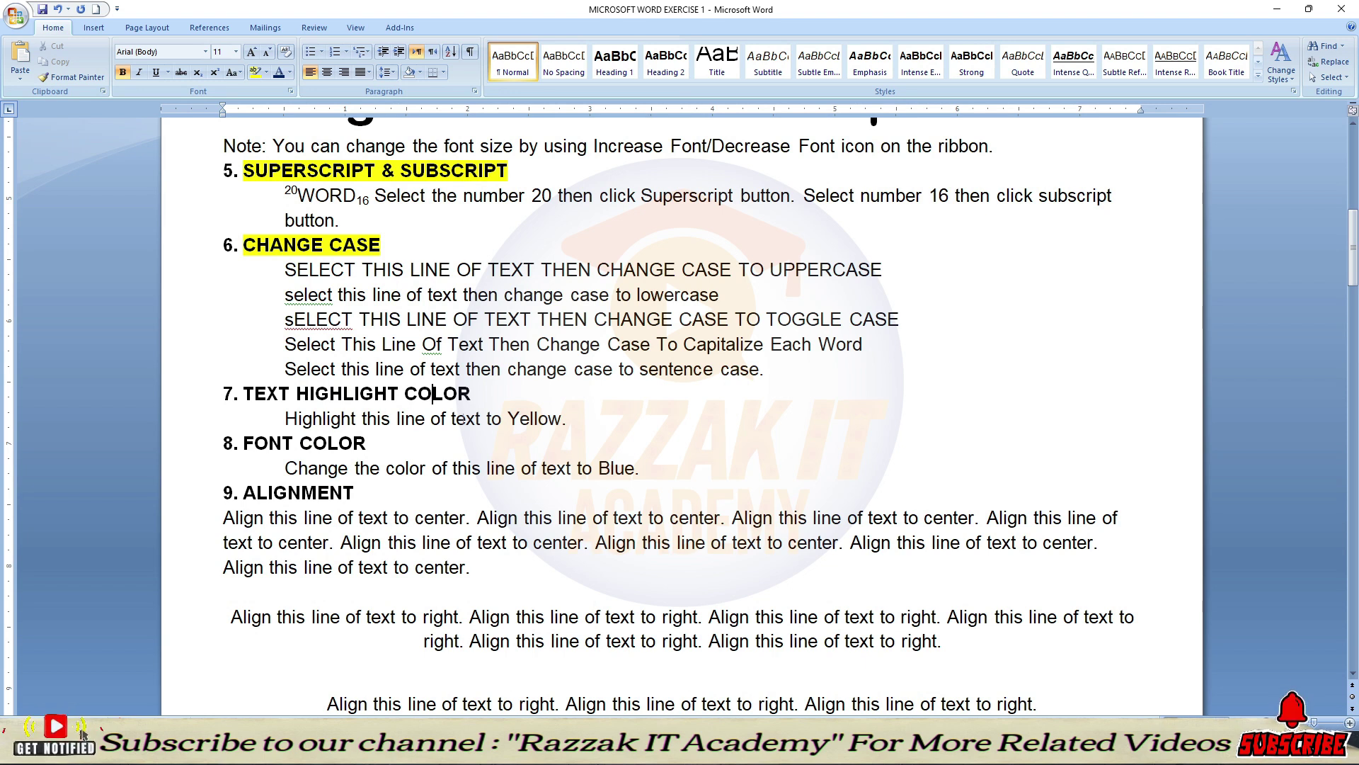
drag(567, 418, 322, 426)
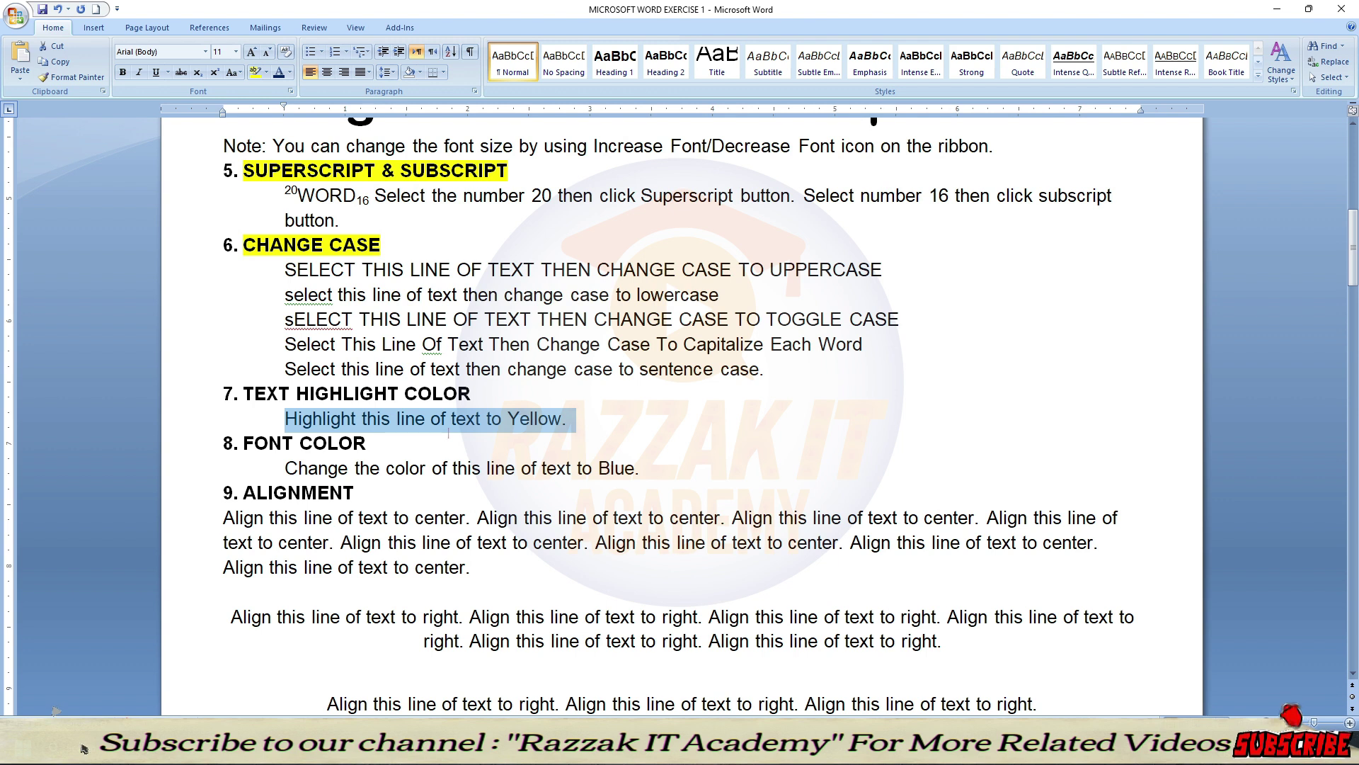
click(266, 72)
click(259, 90)
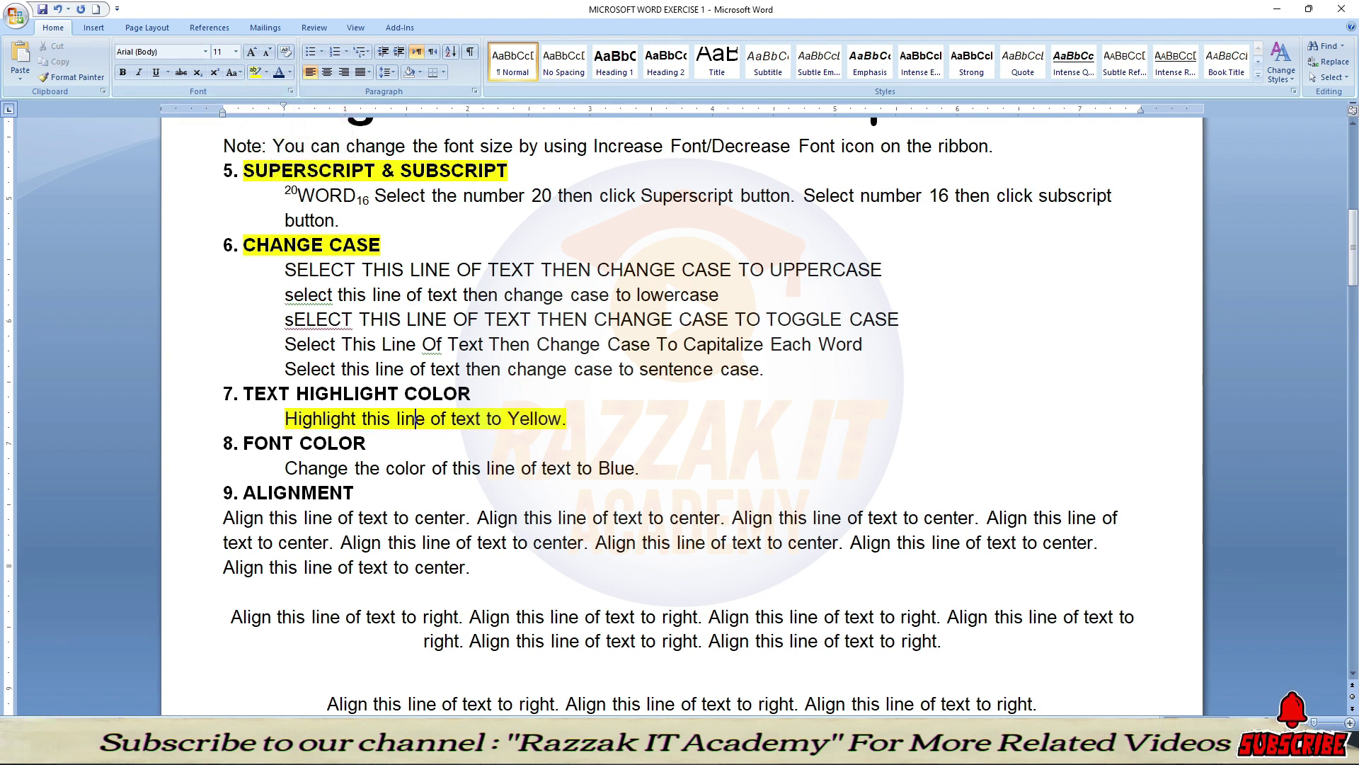
drag(477, 394, 243, 395)
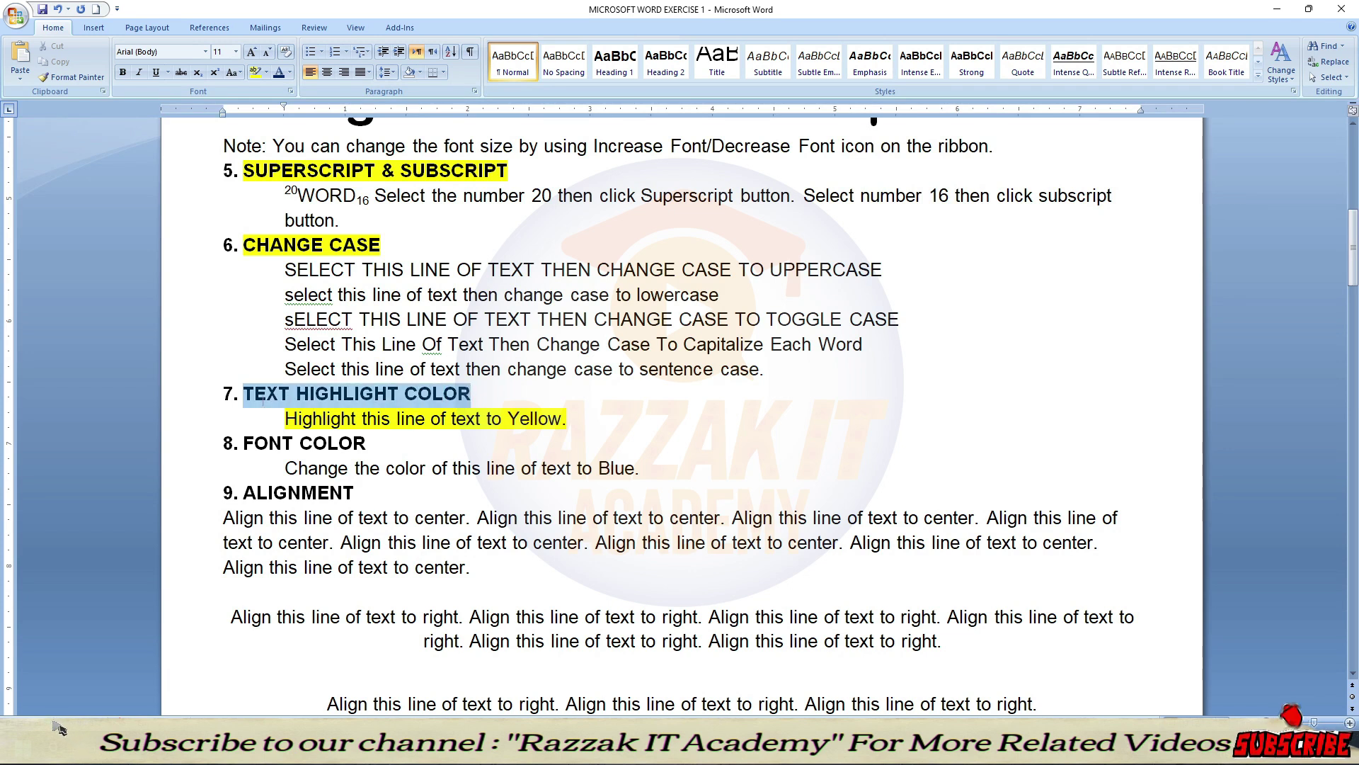
click(256, 72)
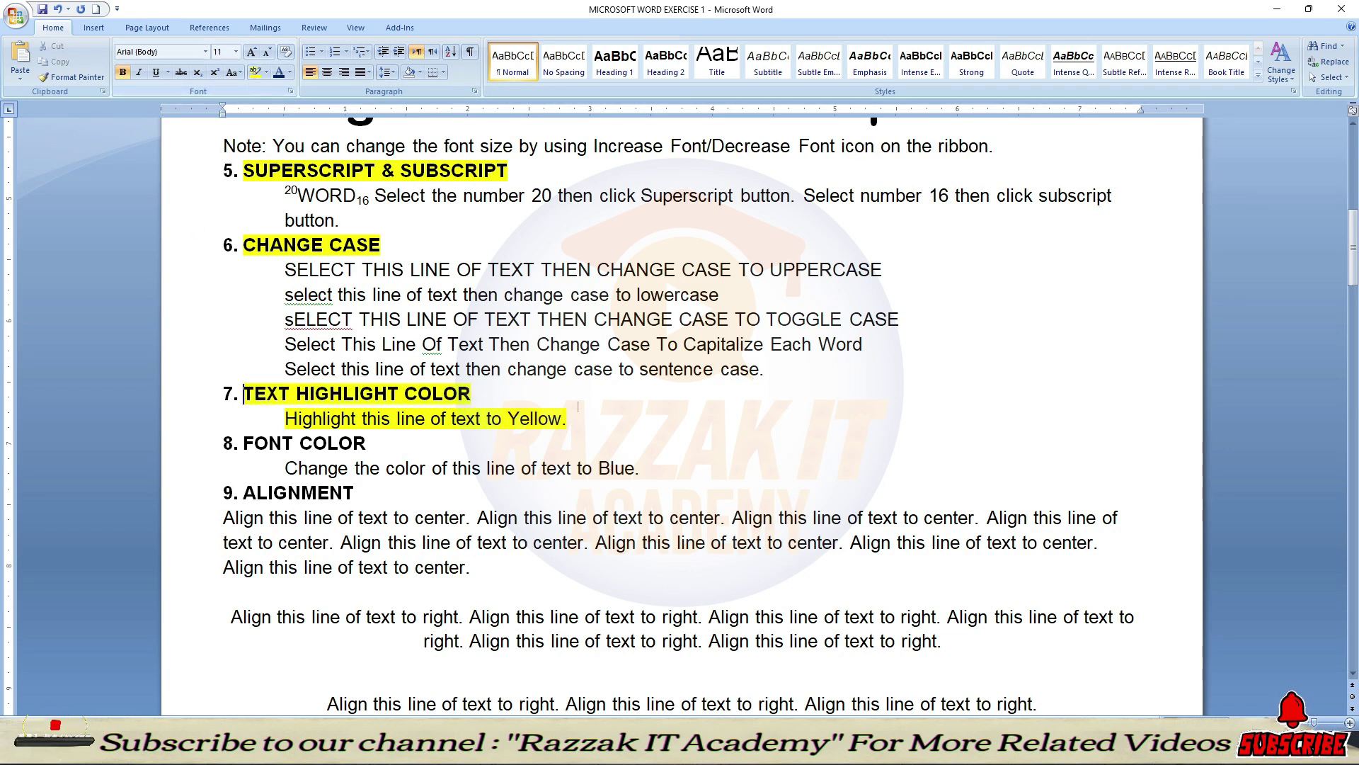
click(569, 423)
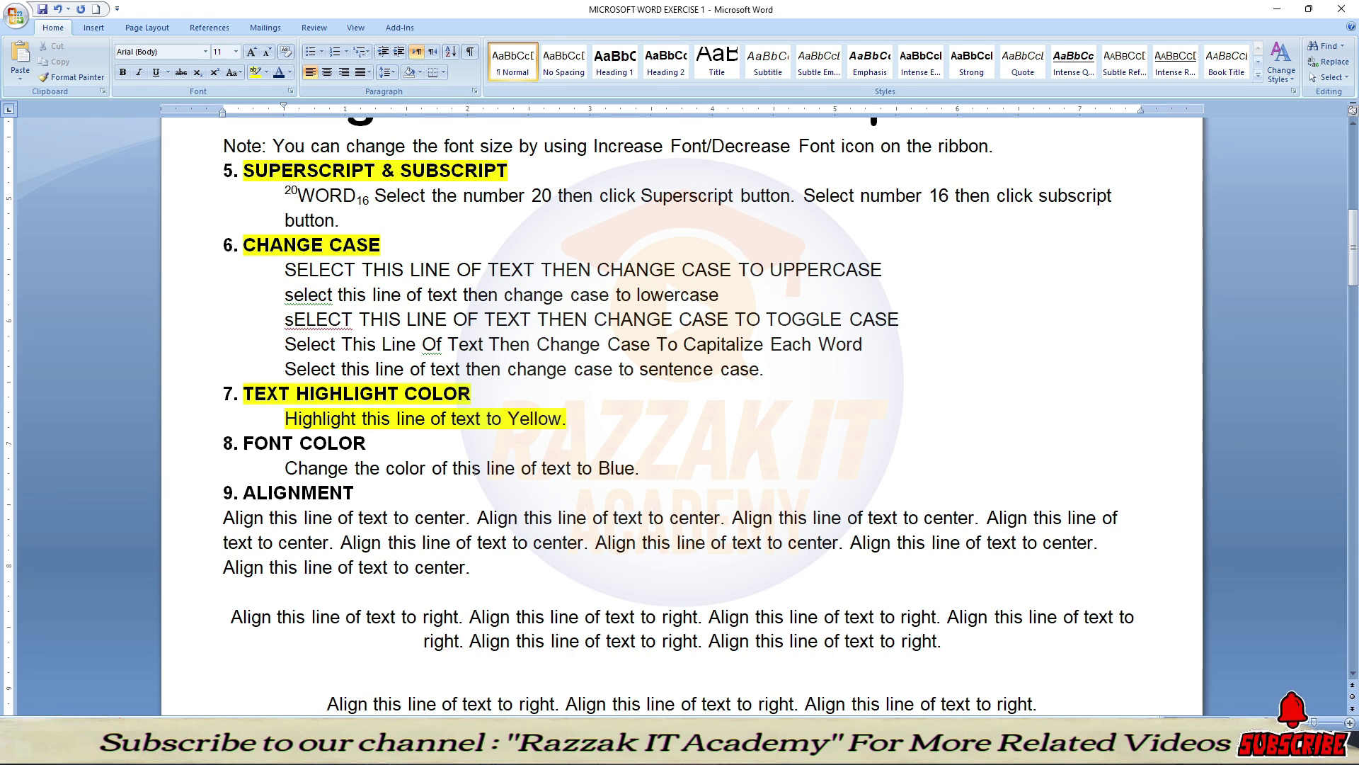
Step: Set the font color of the line under "FONT COLOR" to the standard Blue
drag(639, 468, 322, 477)
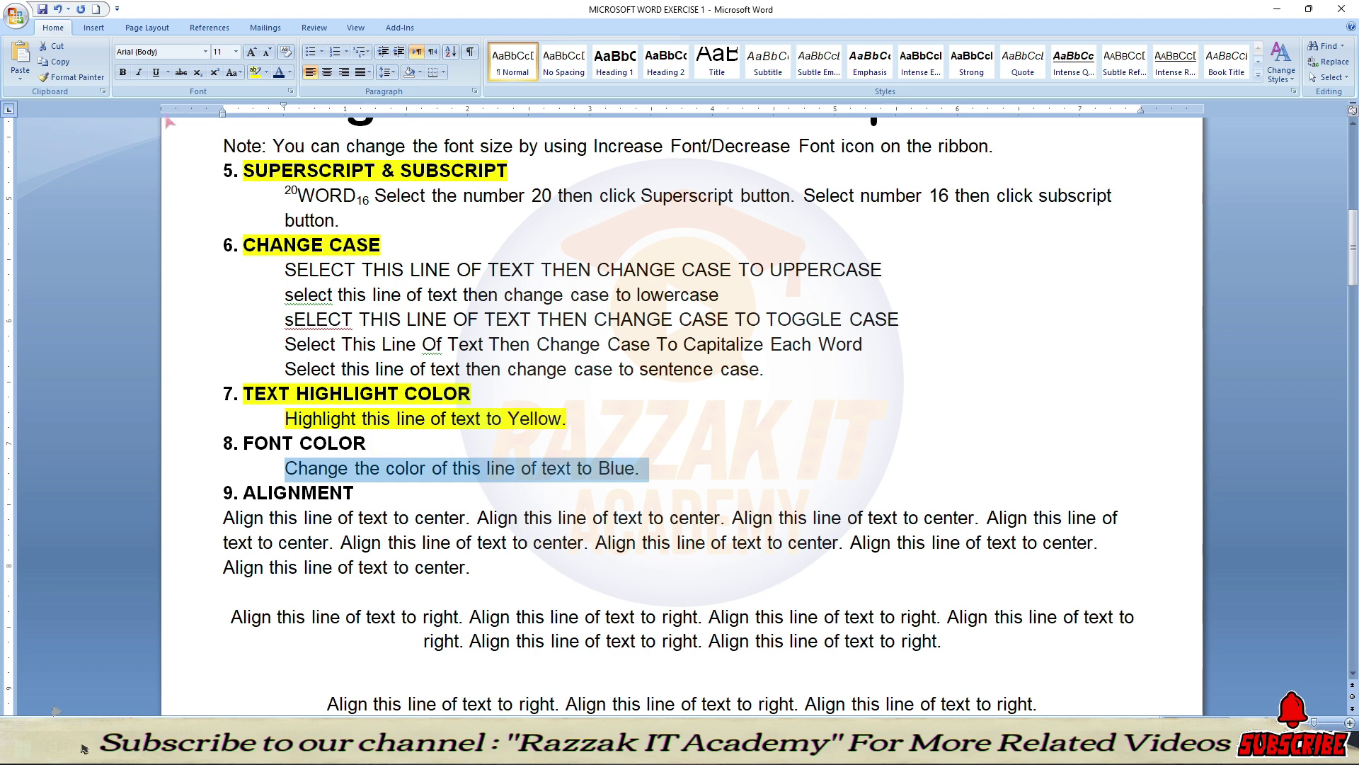
click(290, 72)
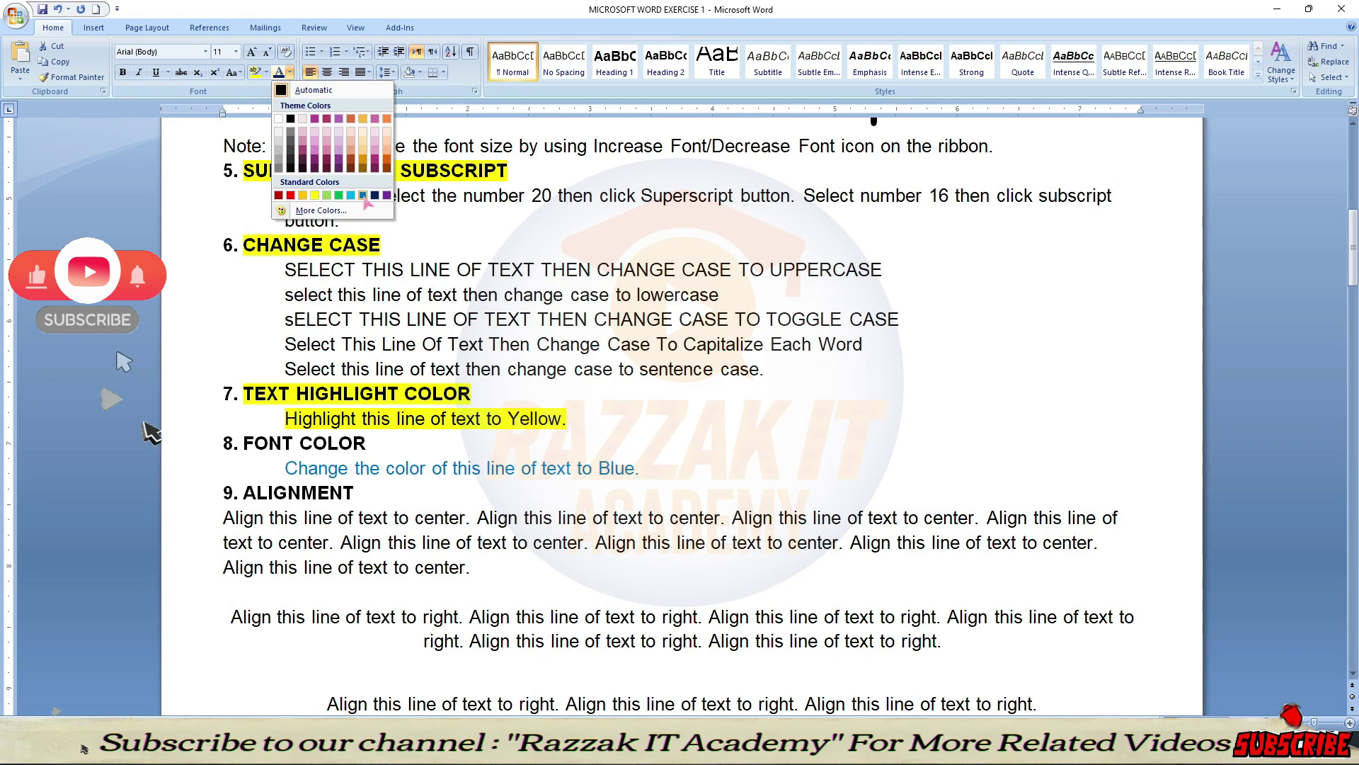
click(363, 196)
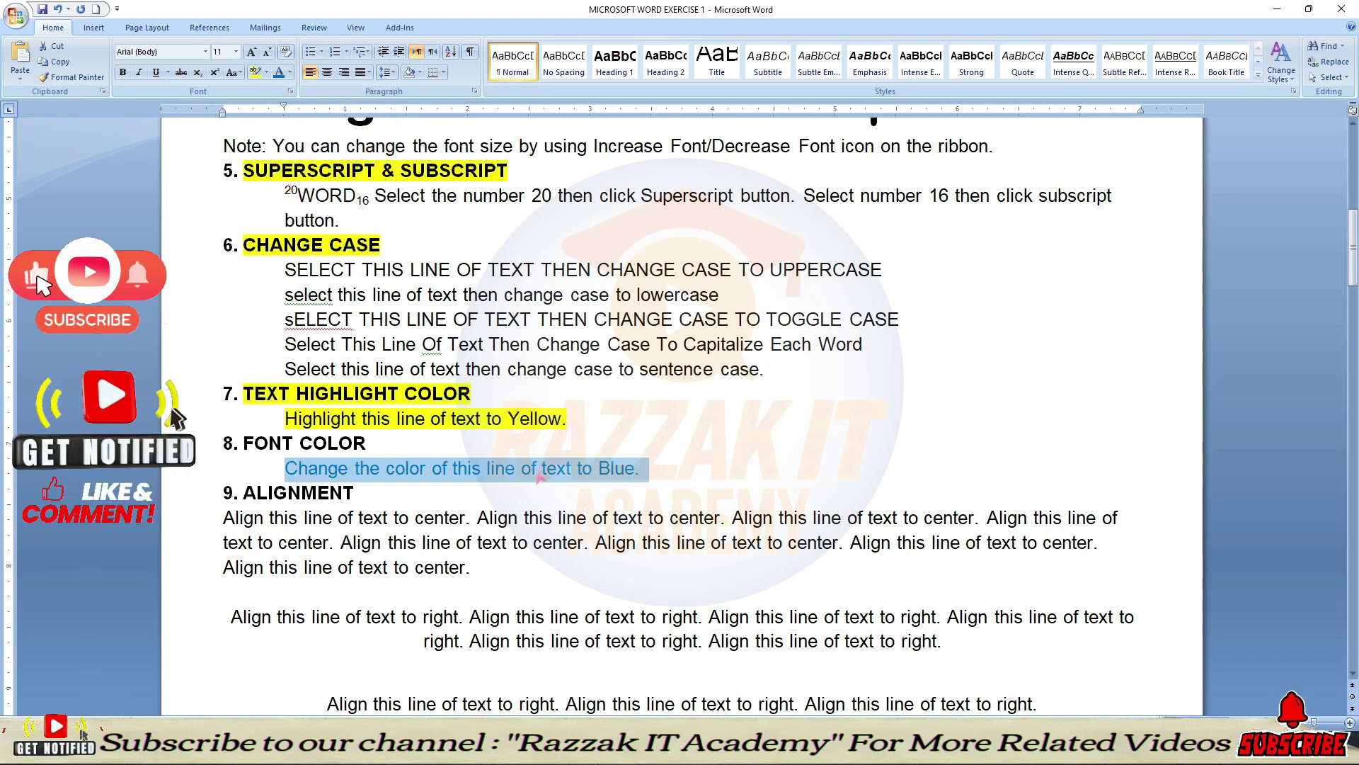
Step: Select the "FONT COLOR" heading text of task 8, leaving out its number
scroll(537, 526, down, 1)
scroll(537, 526, down, 1)
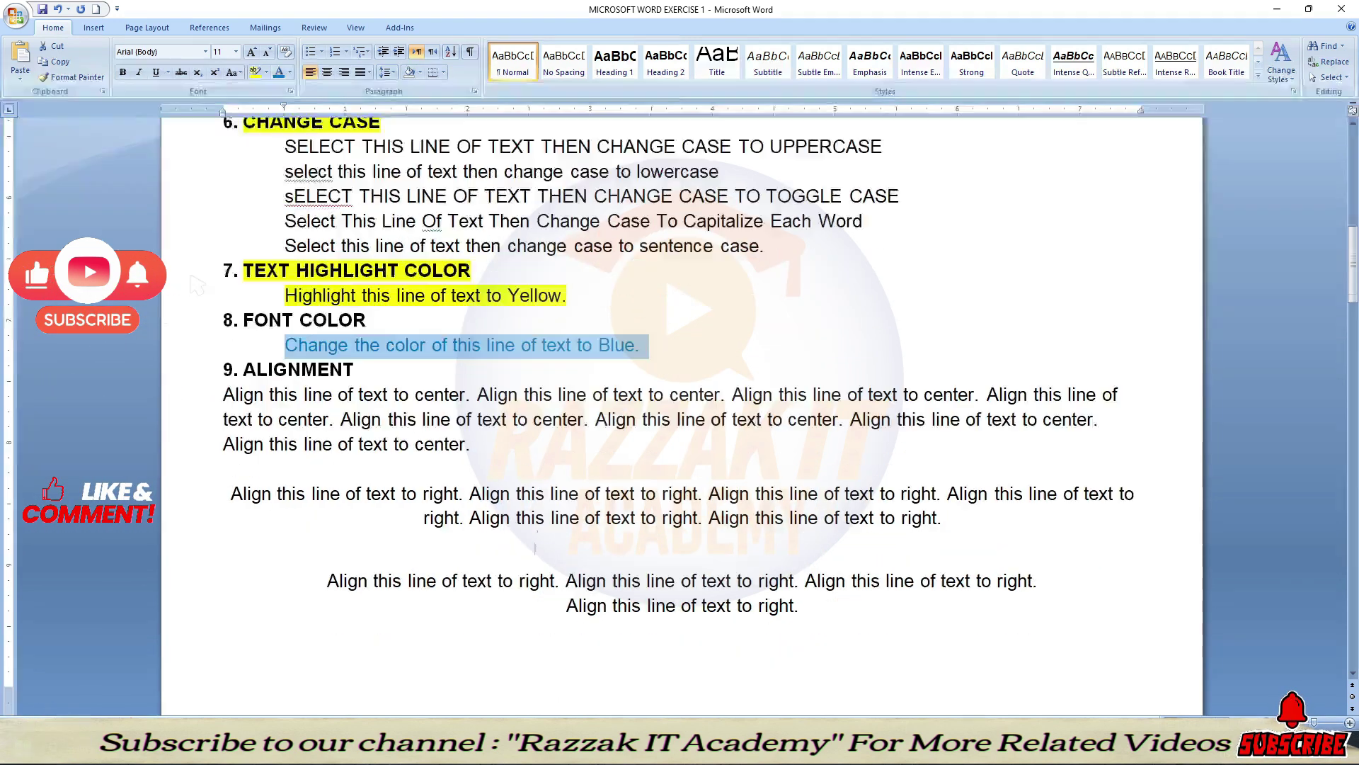
click(368, 320)
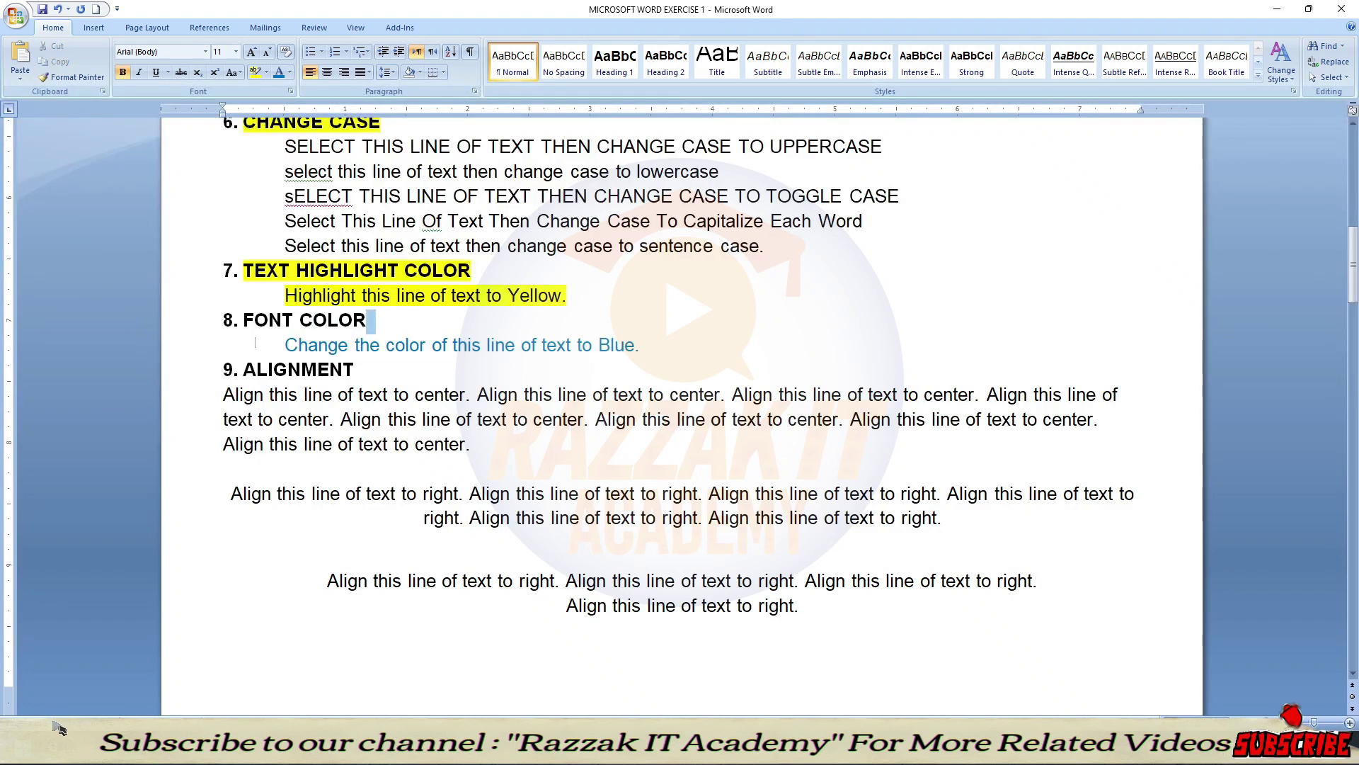
drag(250, 331, 250, 323)
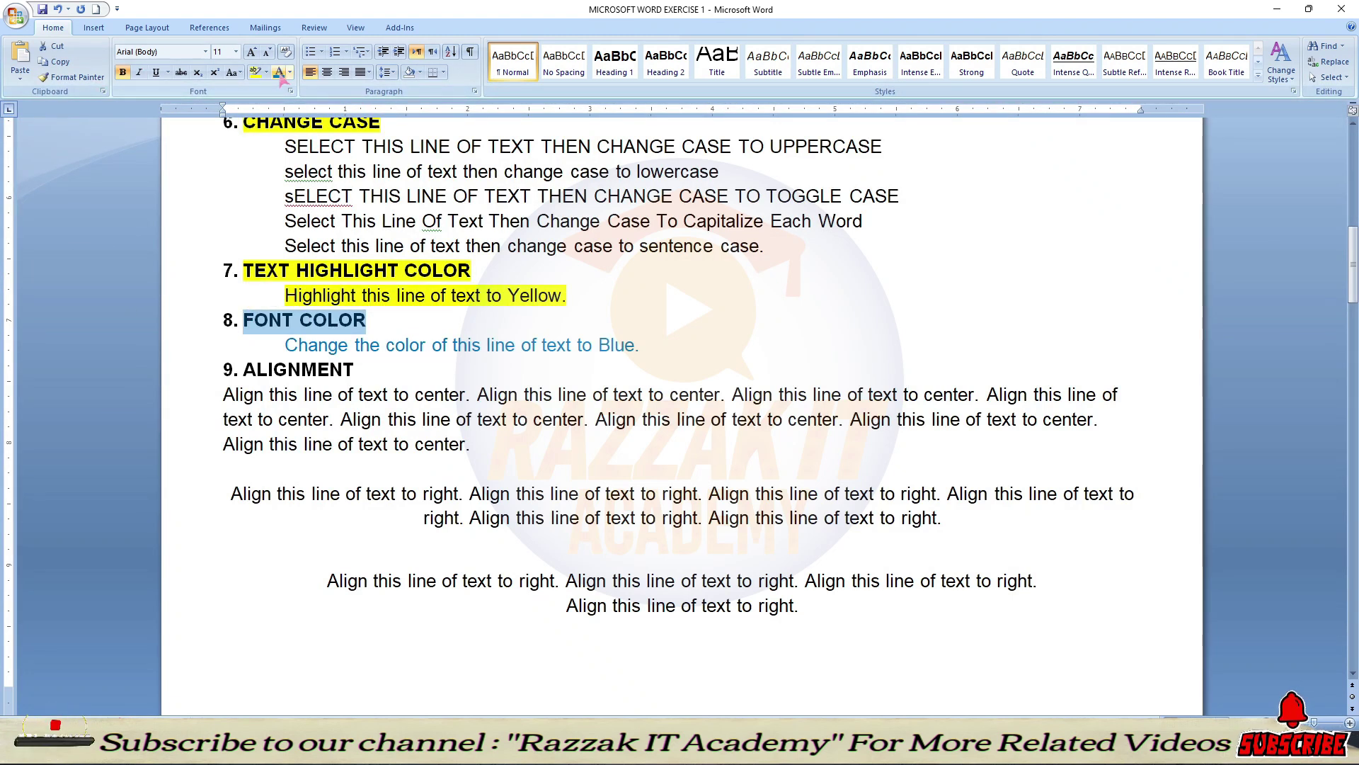
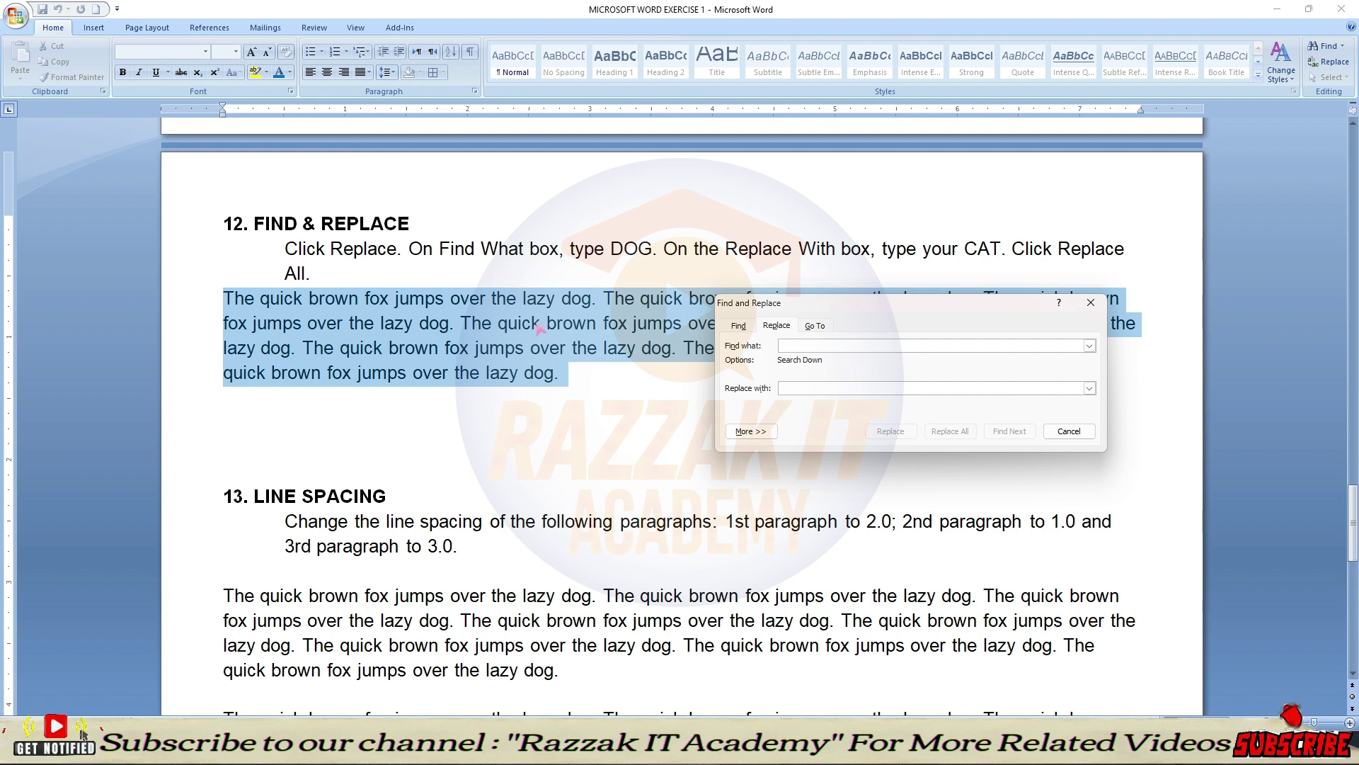
text(DO)
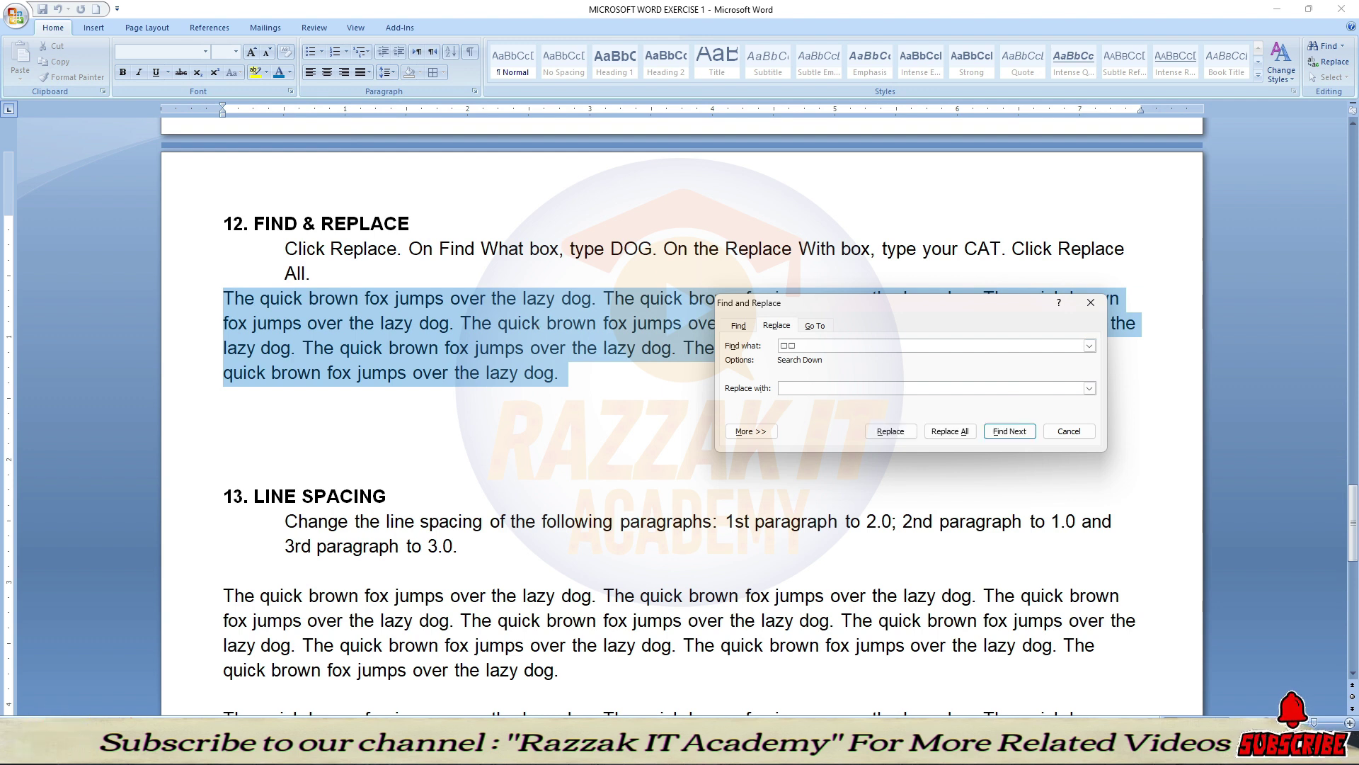
key(BackSpace)
key(BackSpace)
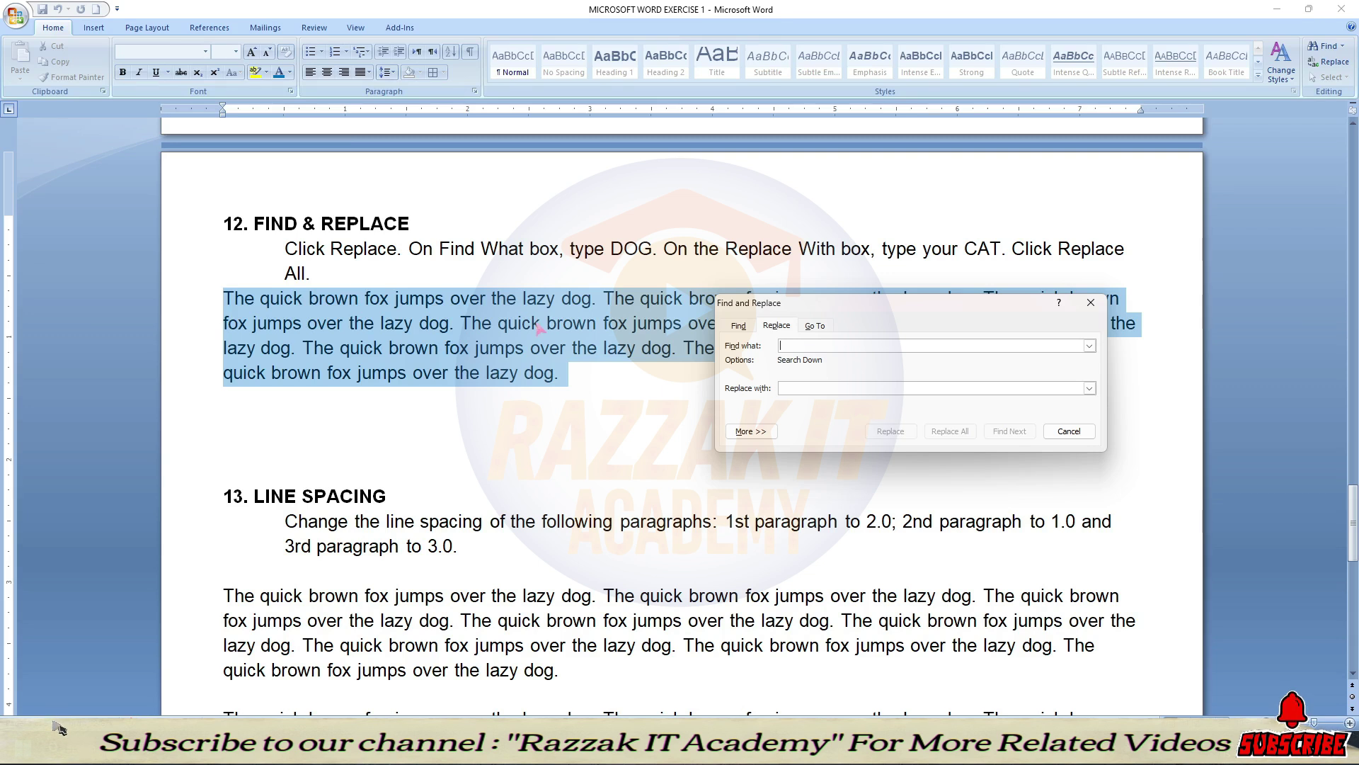
Step: Replace all occurrences of "dog" with "cat" in the selection and the rest of the document, and close Find and Replace
text(dog)
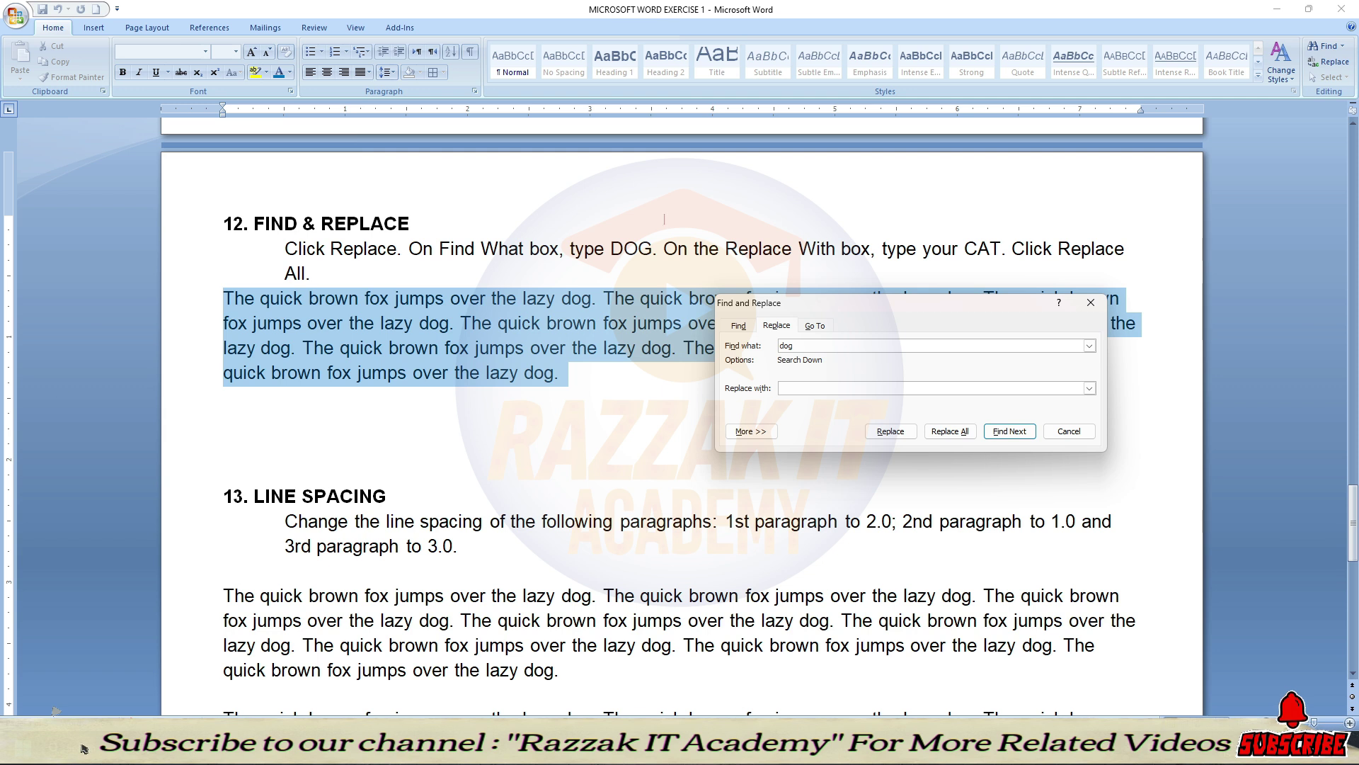
click(797, 388)
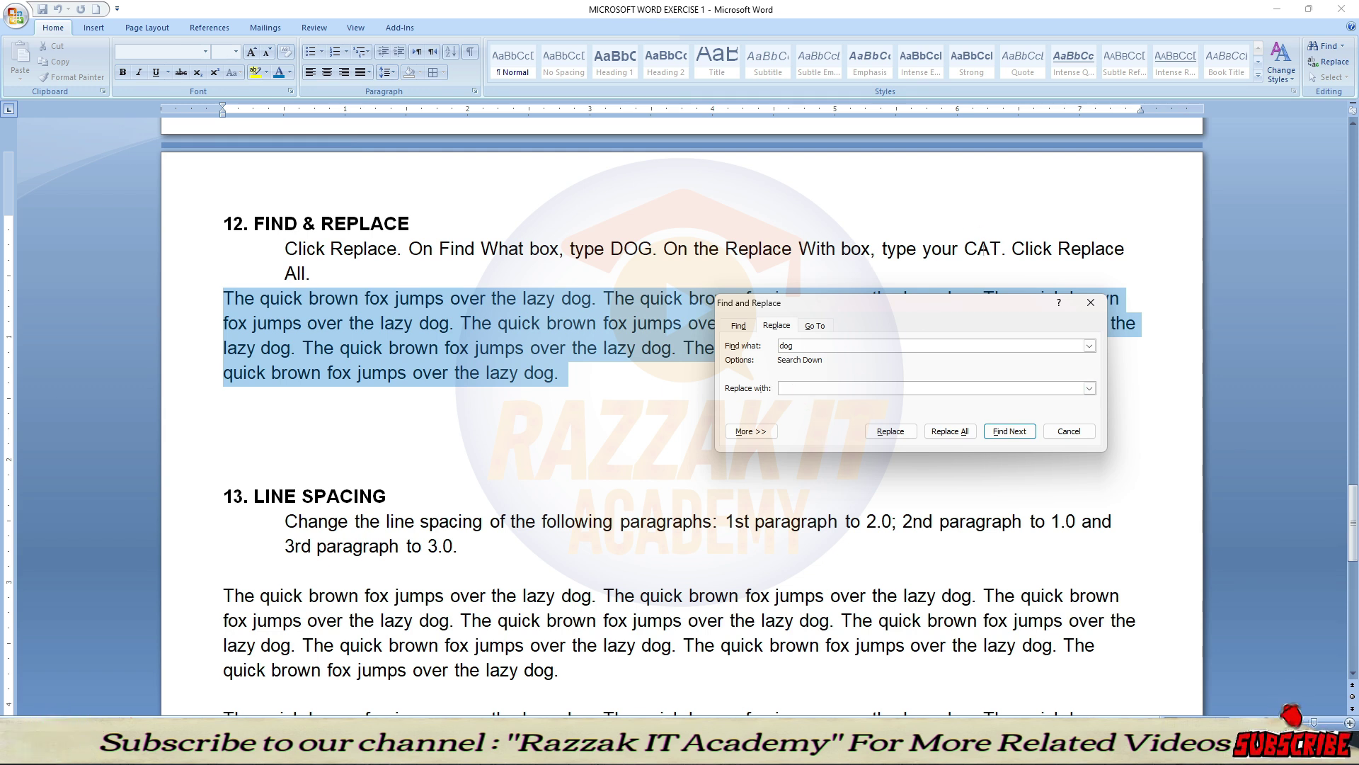
text(cat)
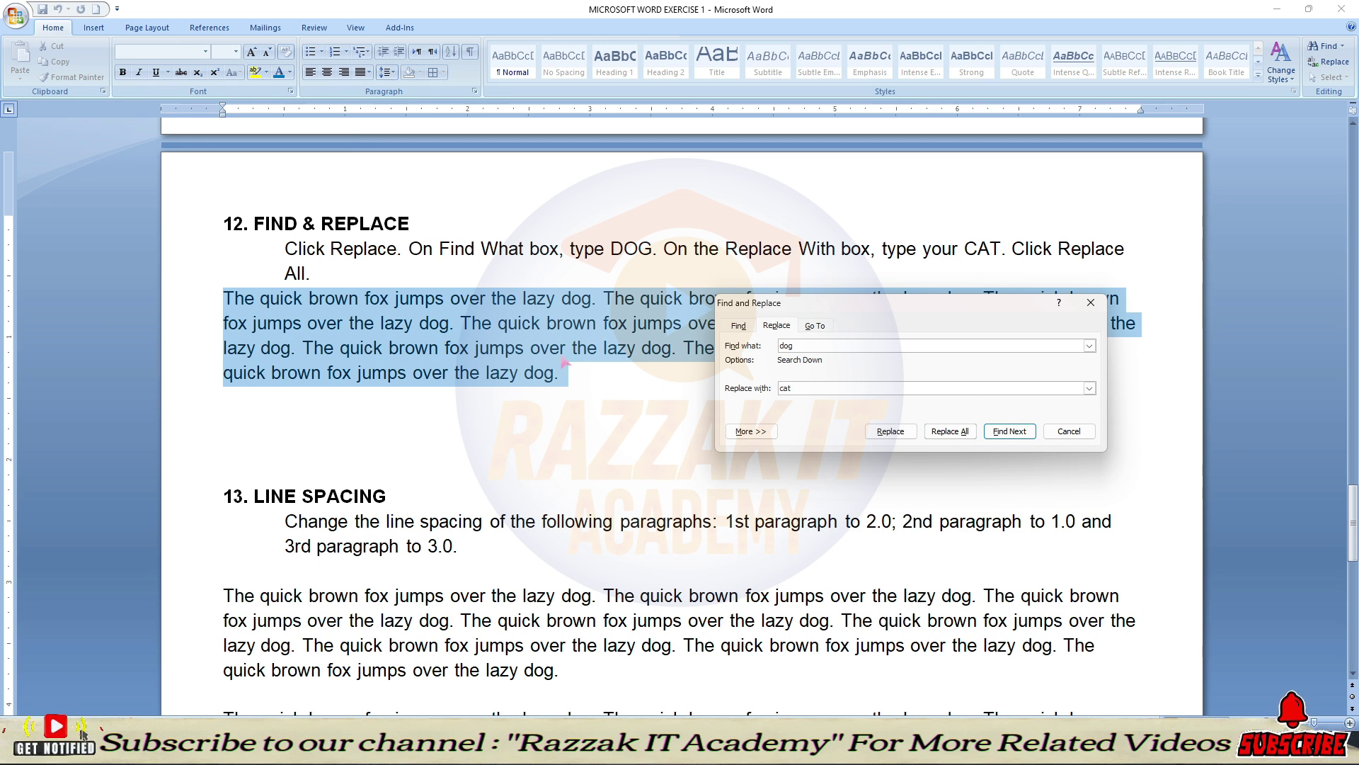
click(945, 434)
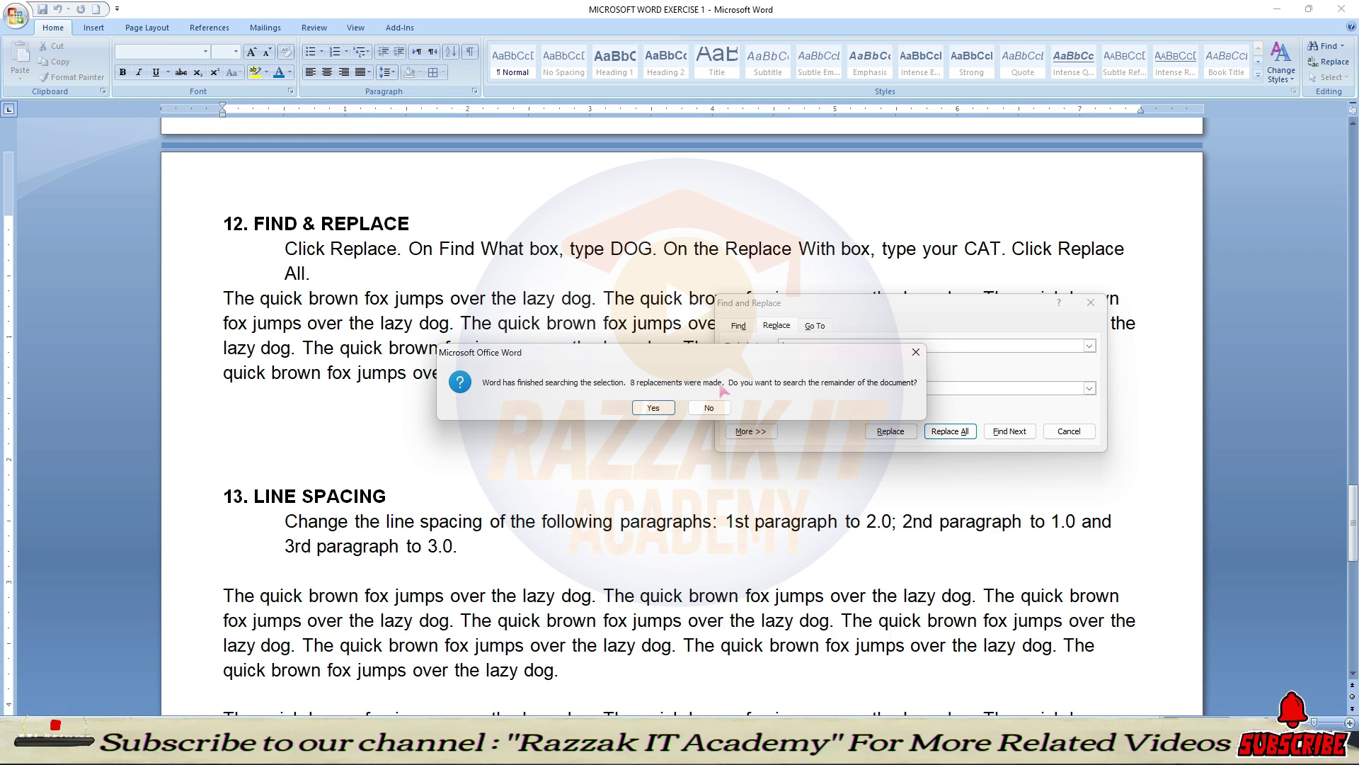
click(653, 407)
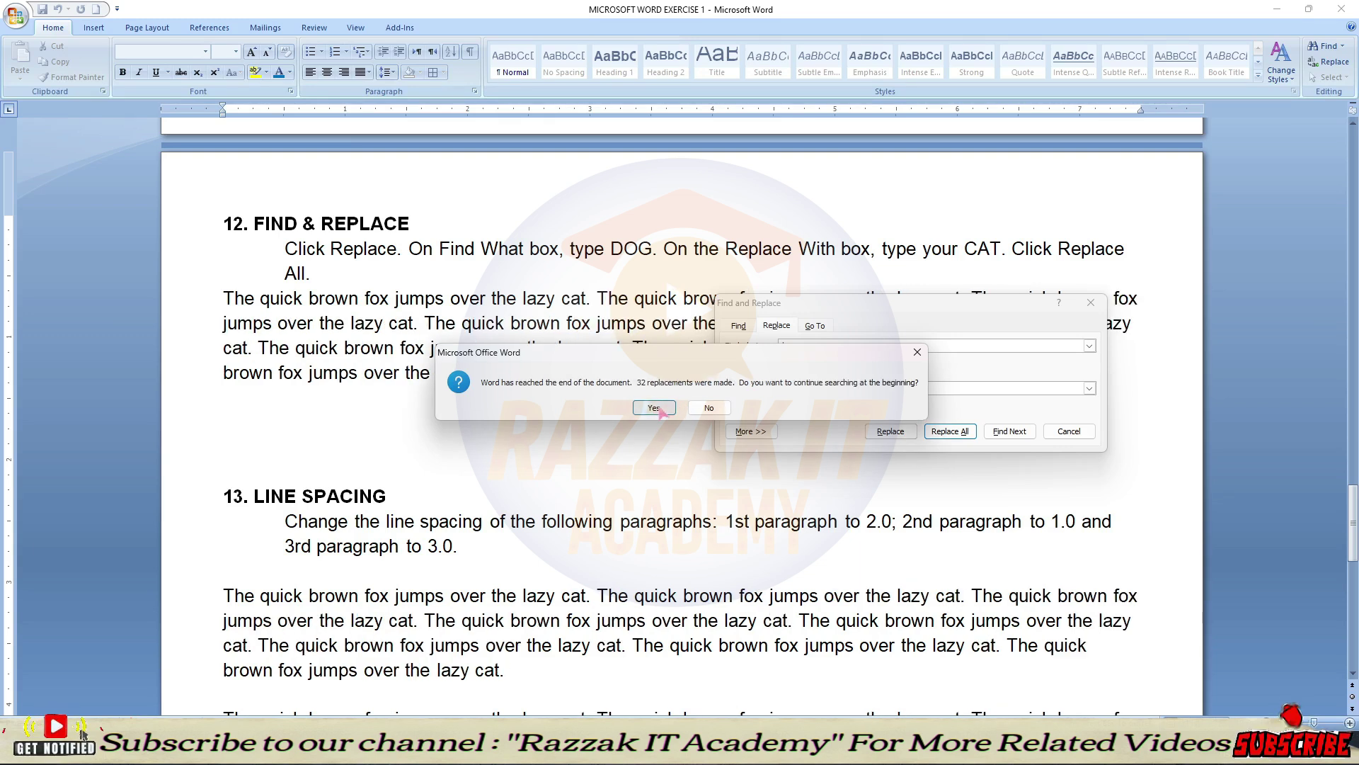
click(653, 408)
click(676, 413)
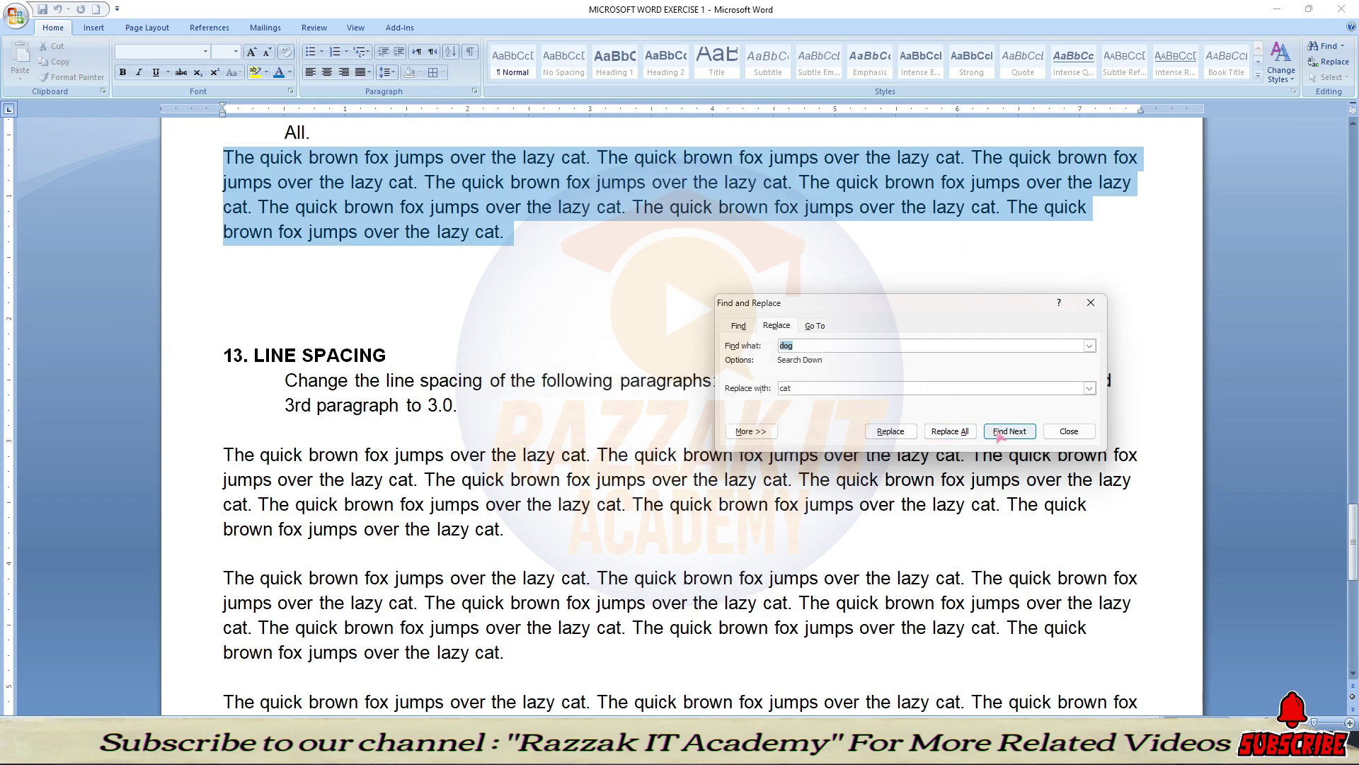
click(1059, 434)
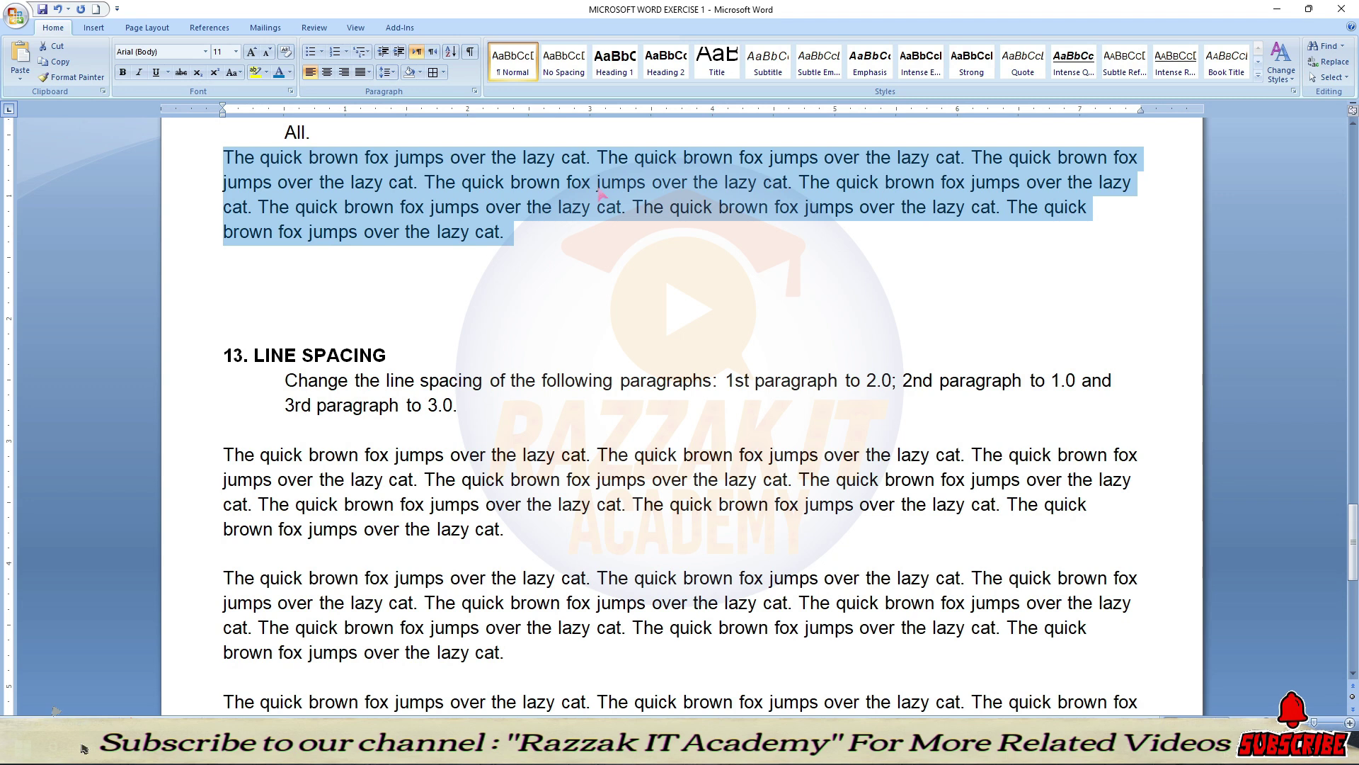
Step: Examine the replaced words in the practice paragraphs of tasks 12 and 13
click(512, 235)
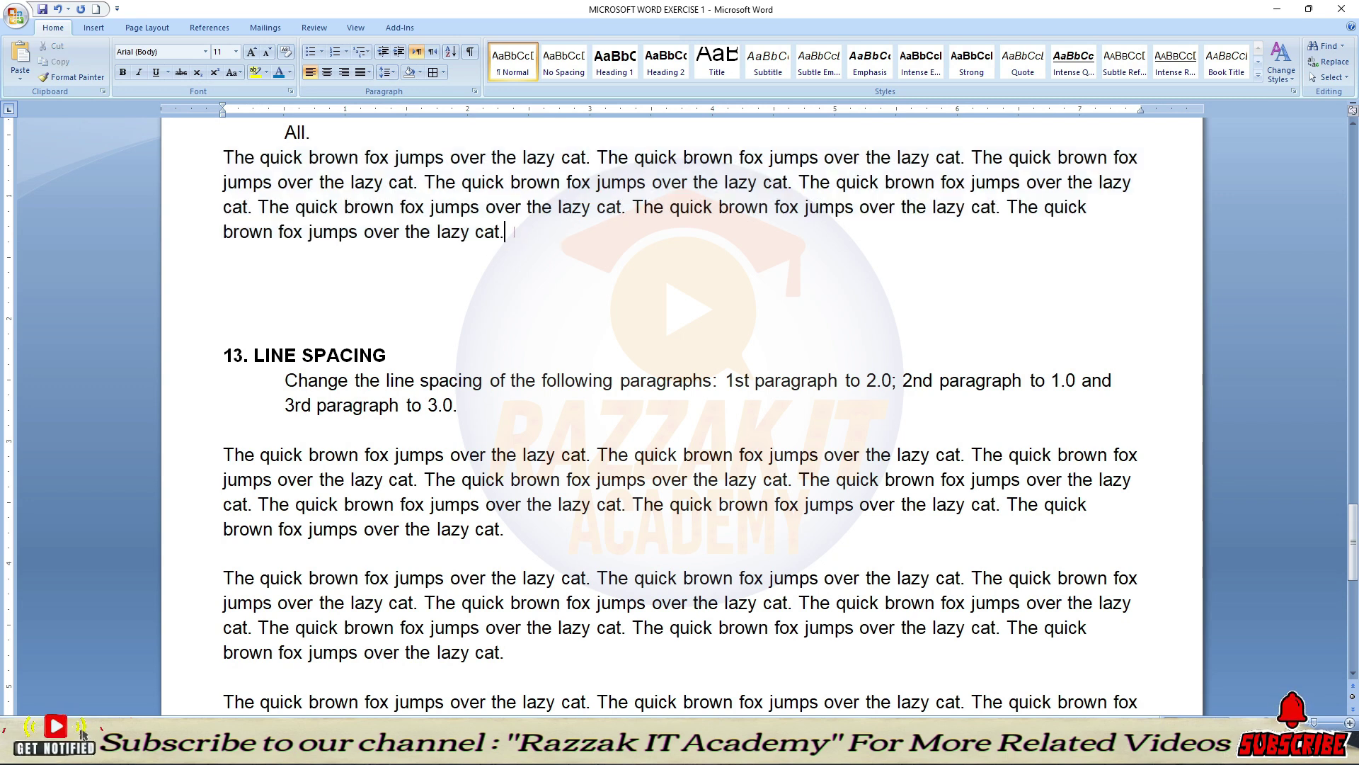
scroll(406, 467, down, 1)
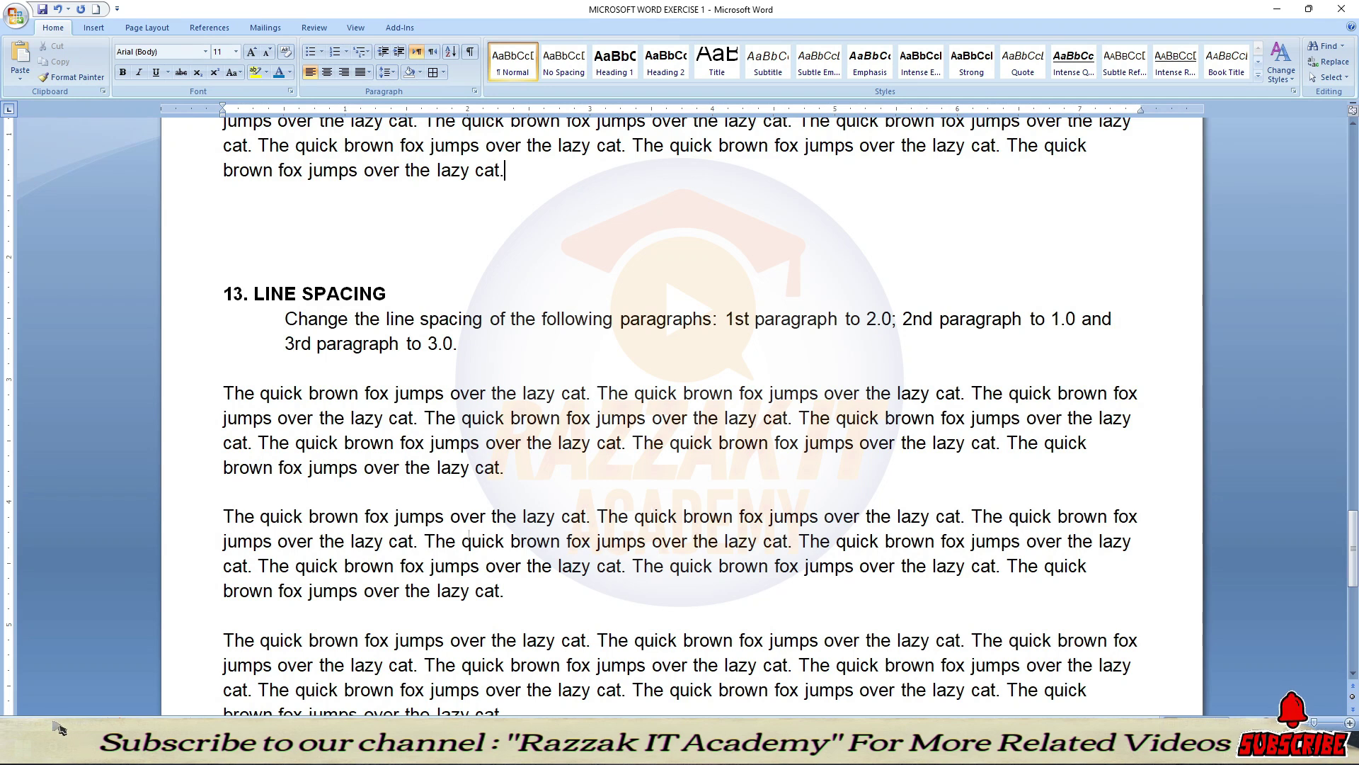
scroll(469, 536, down, 3)
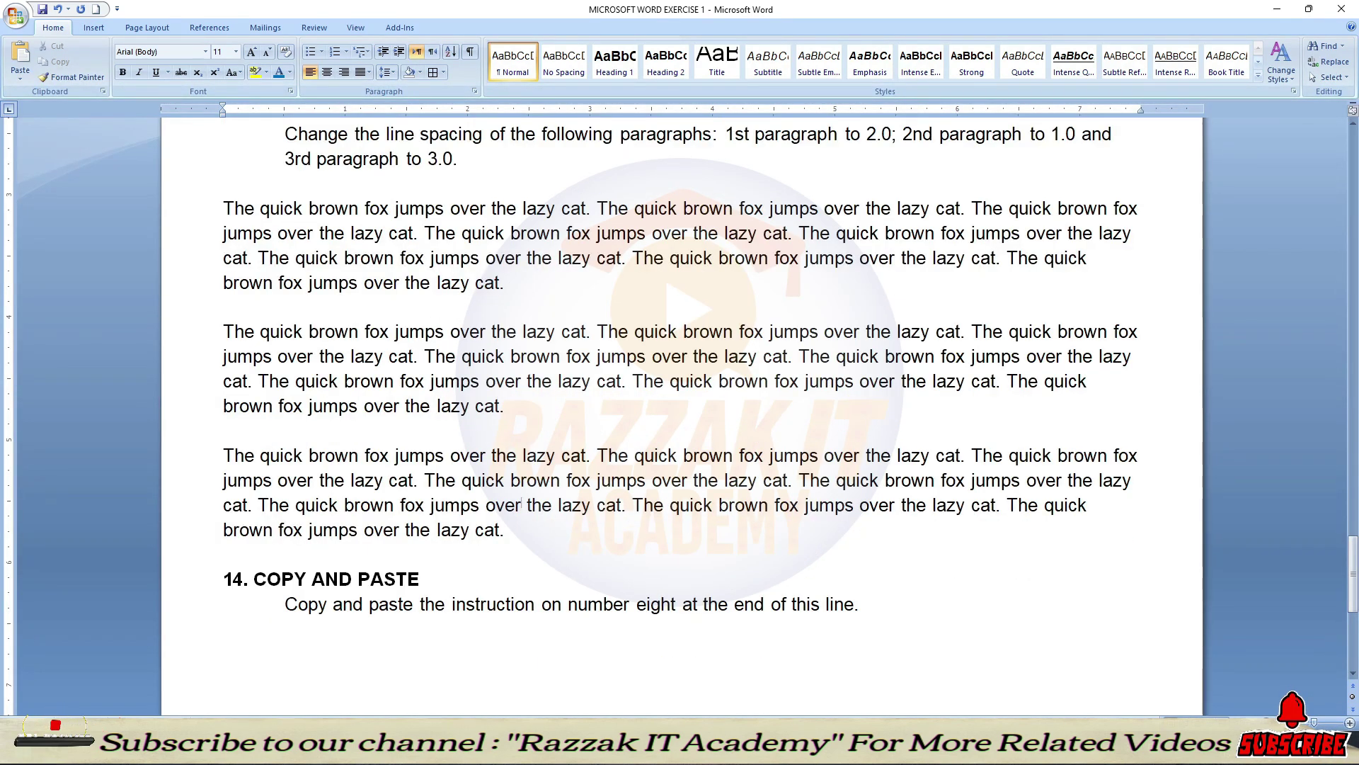
scroll(522, 505, up, 7)
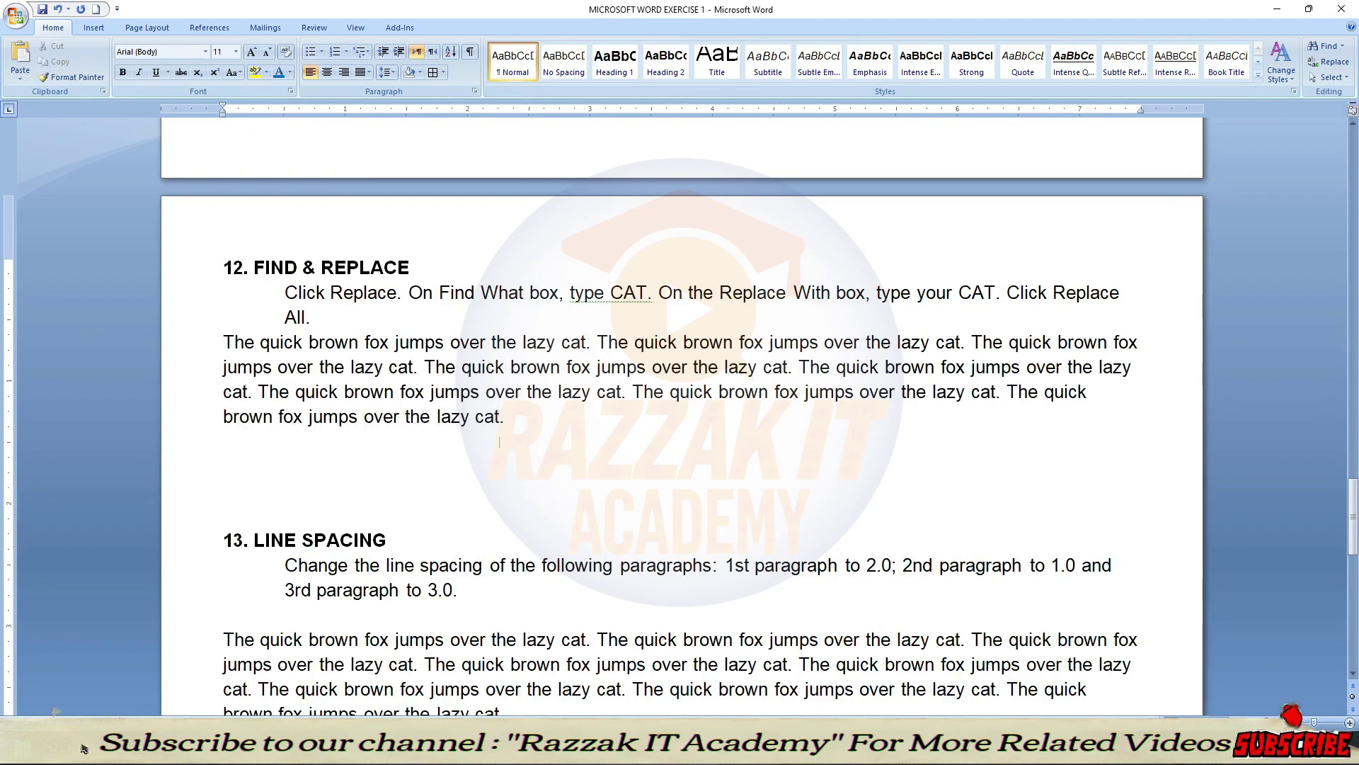
double_click(577, 342)
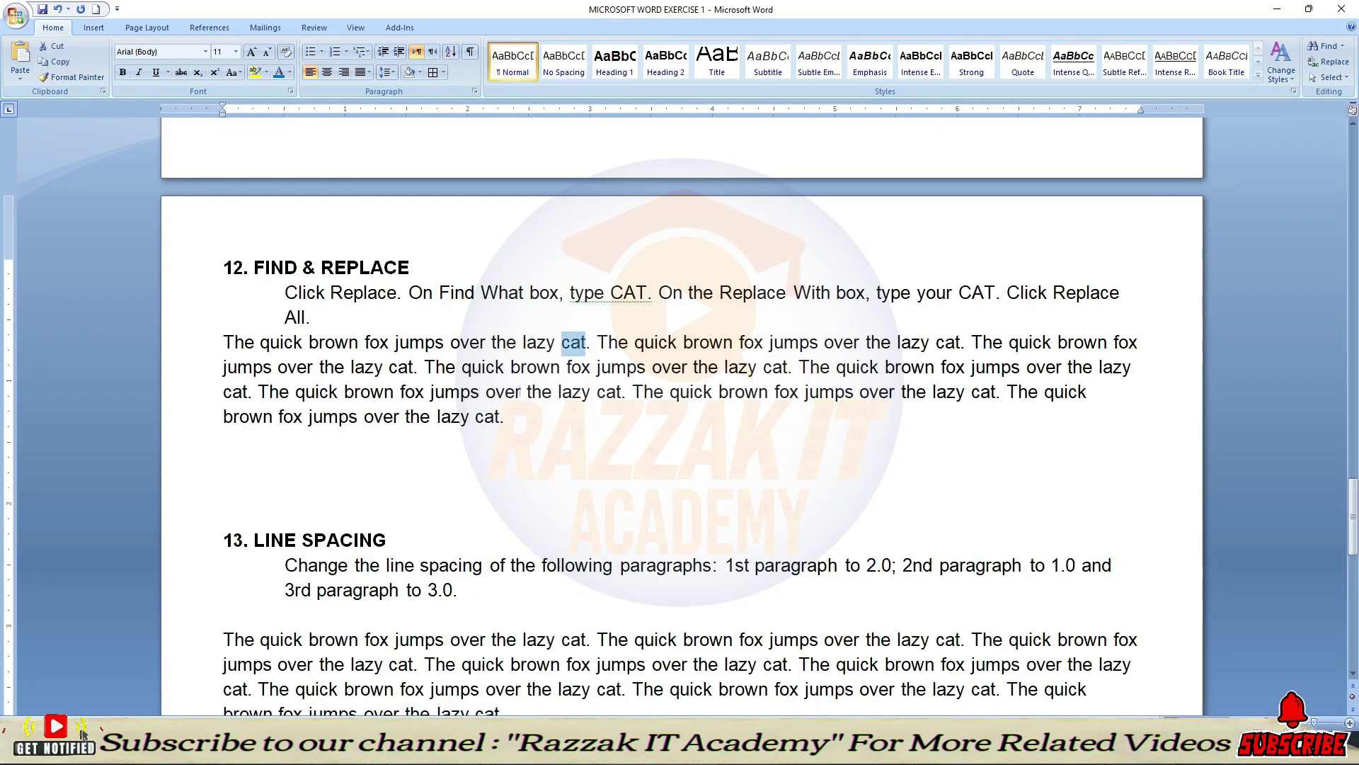
double_click(486, 416)
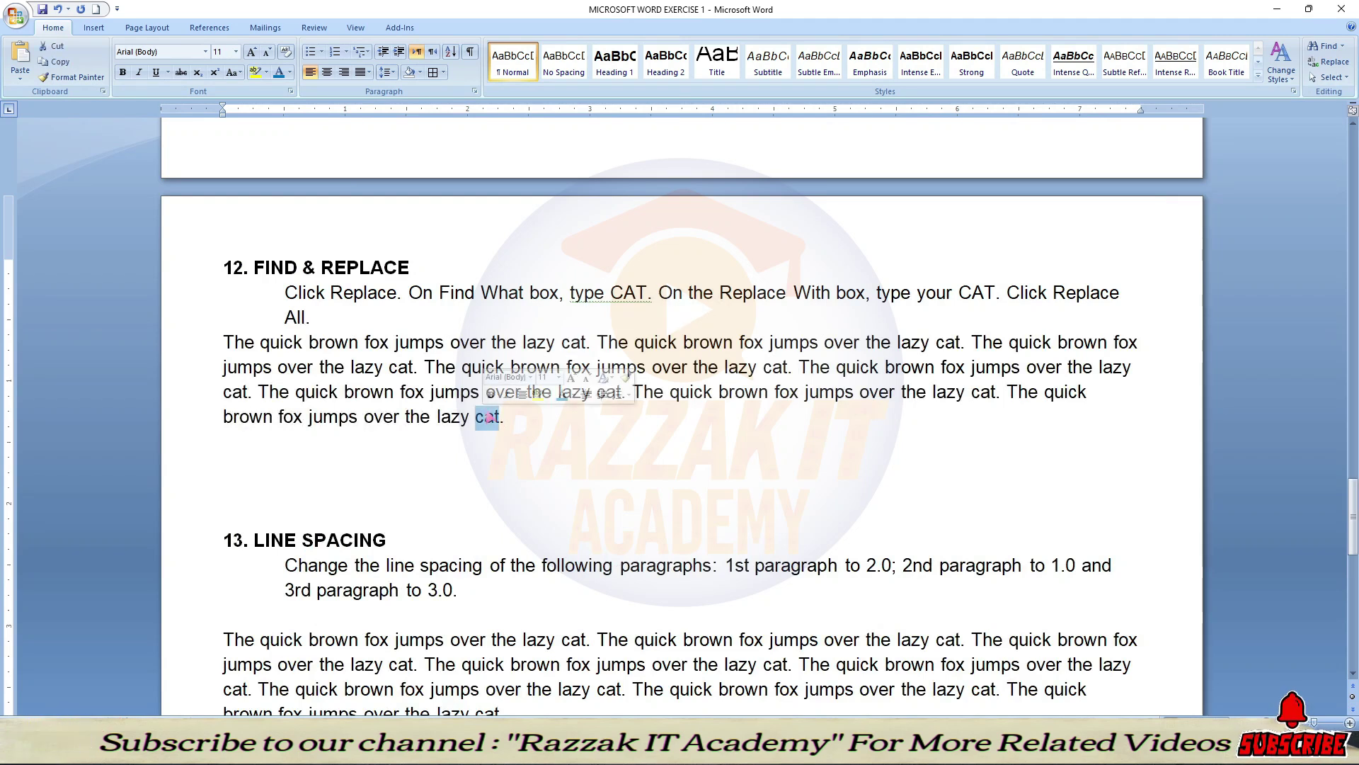
click(554, 442)
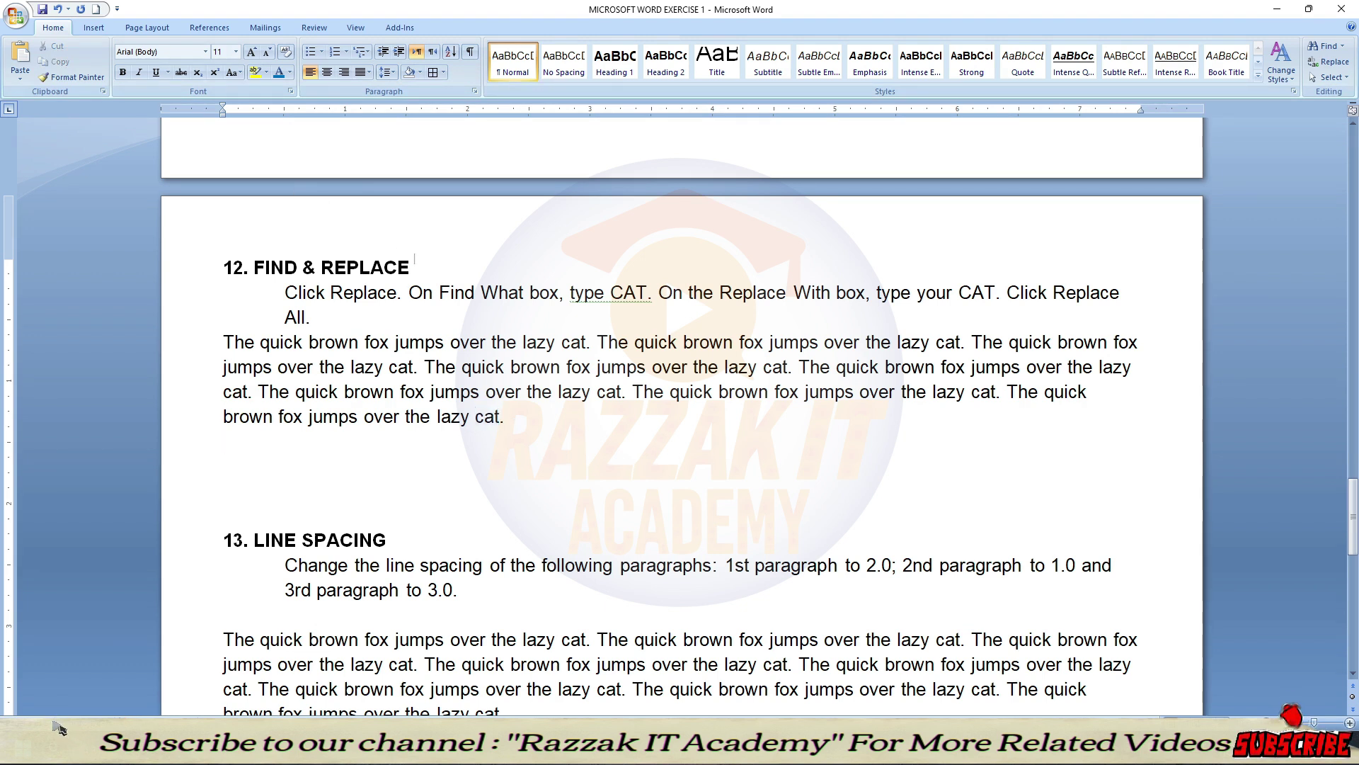
Step: Highlight the "FIND & REPLACE" heading of task 12 in yellow
drag(415, 263, 253, 267)
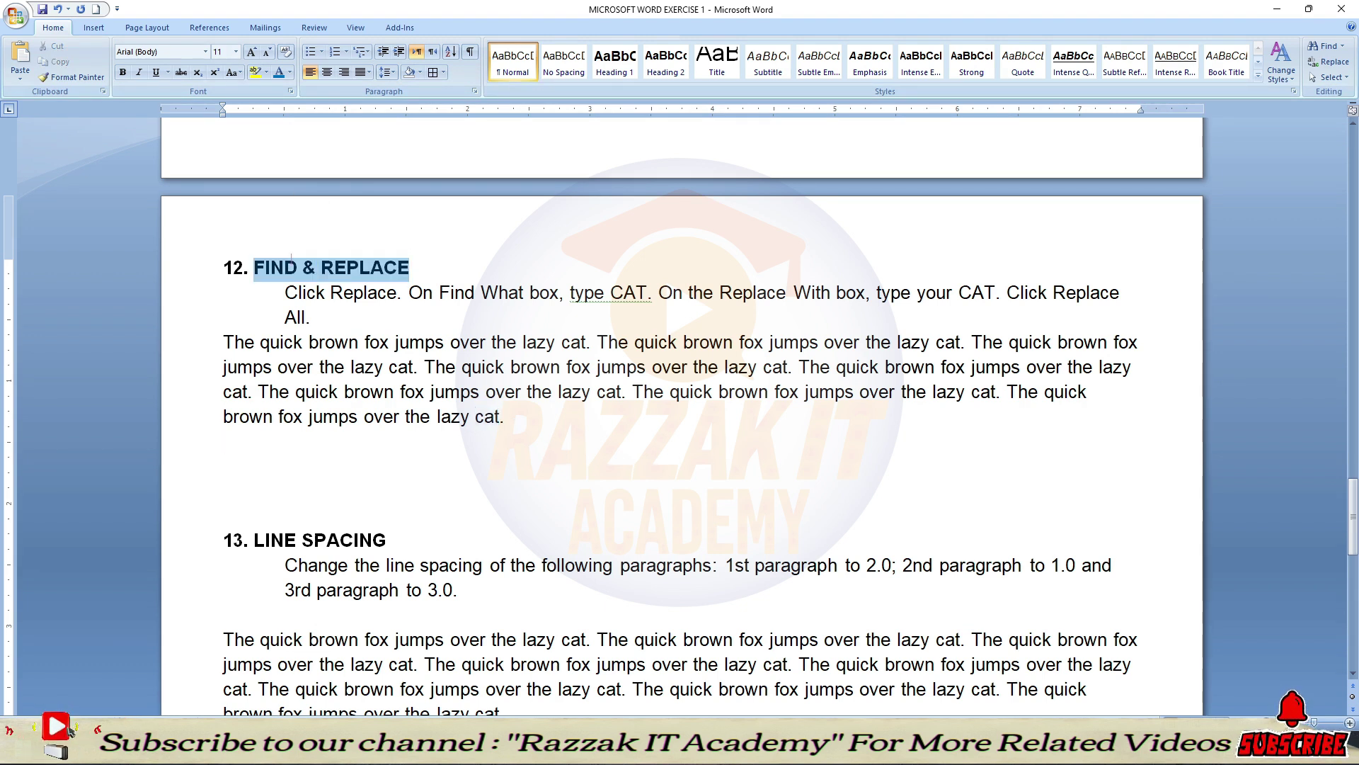
click(255, 71)
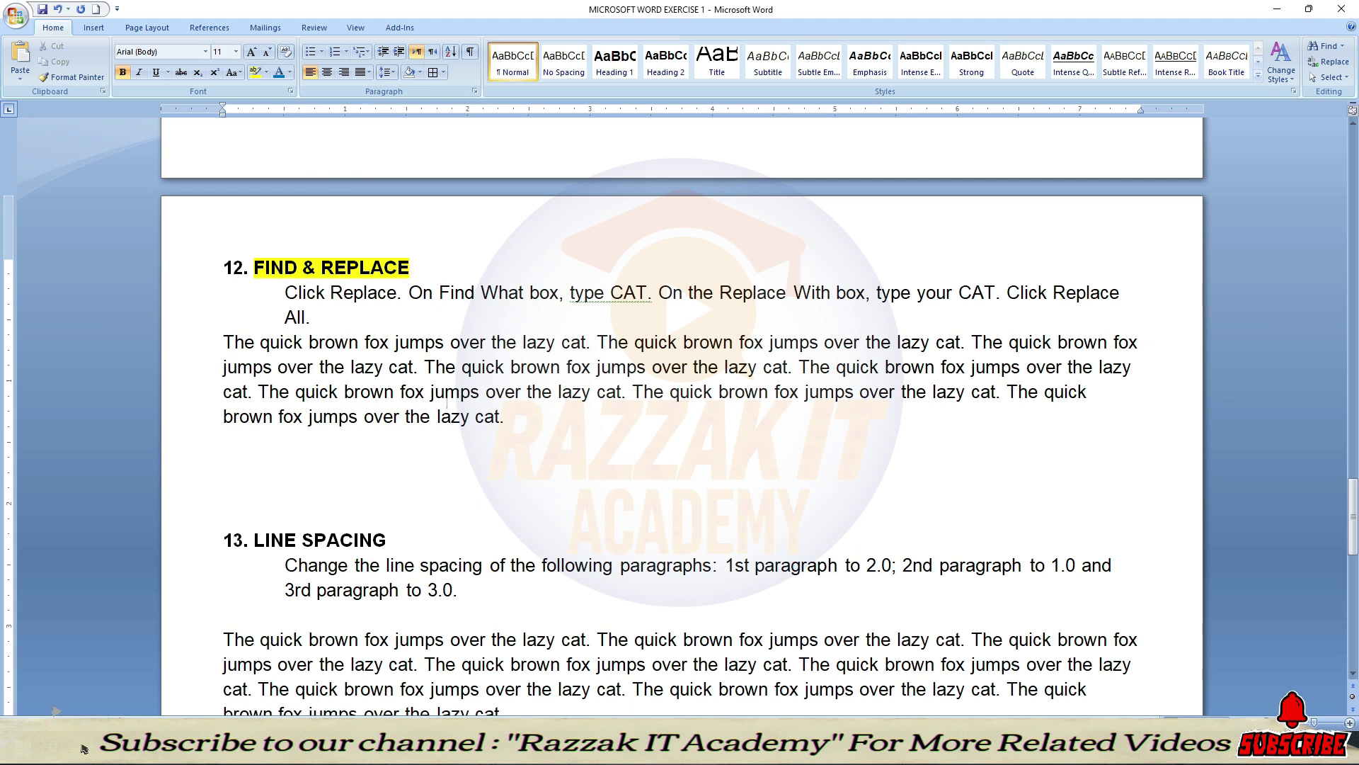
Step: Set the line spacing of the first practice paragraph under task 13 LINE SPACING to 2.0
scroll(446, 400, down, 3)
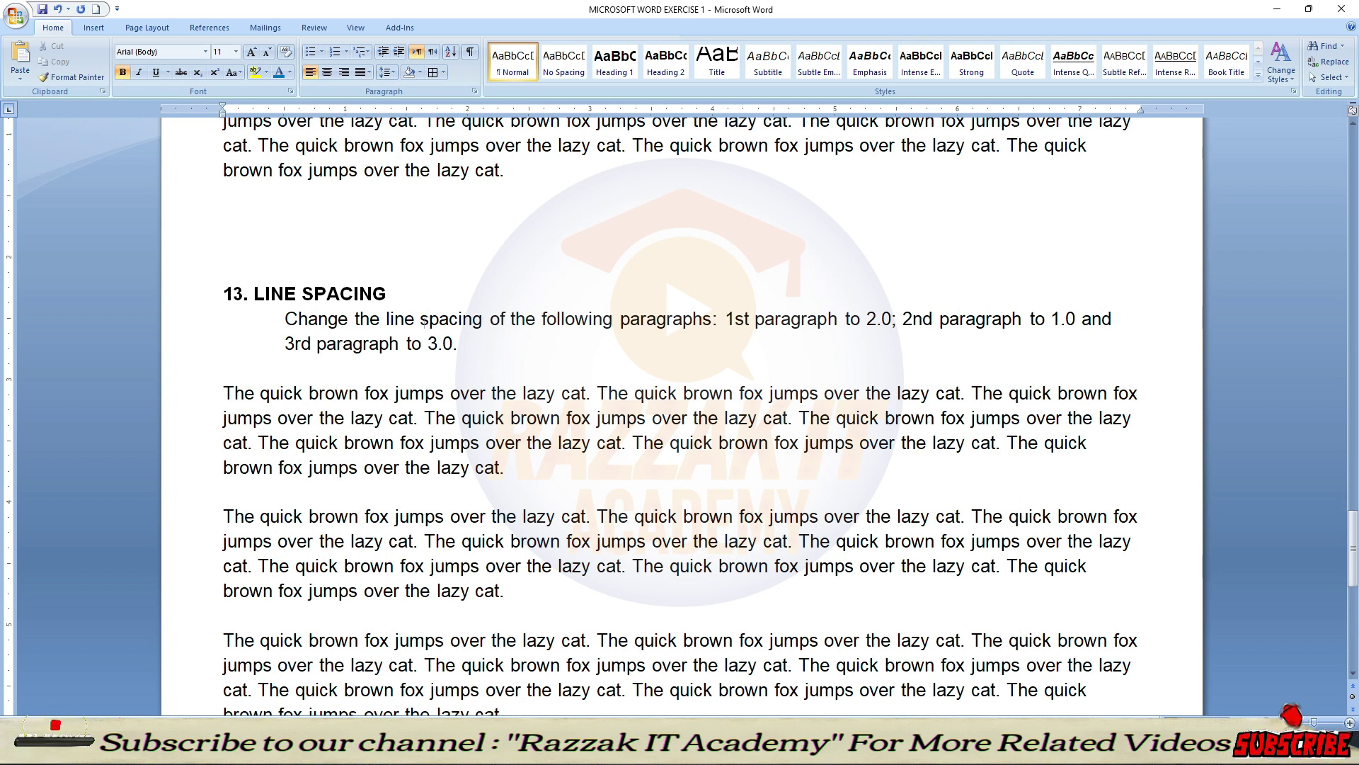
click(694, 319)
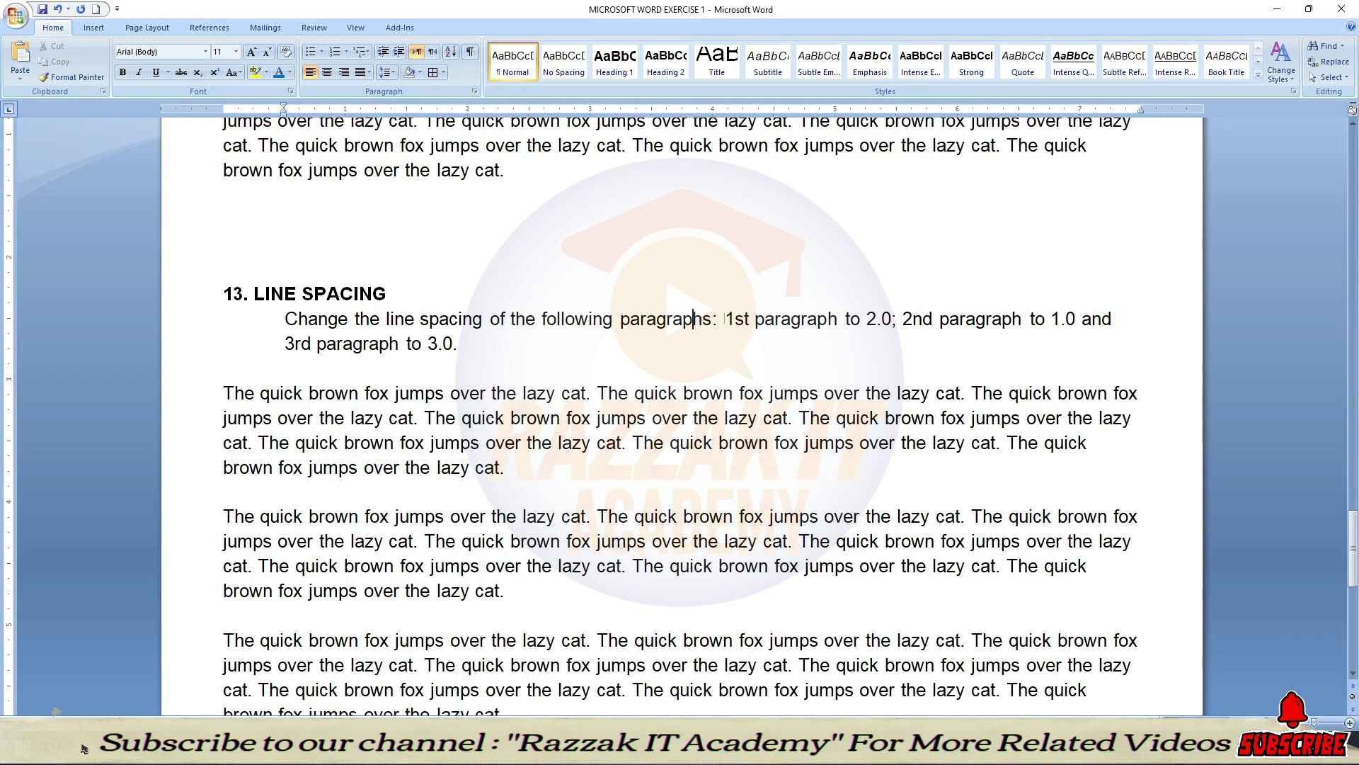
drag(721, 319, 756, 319)
drag(221, 393, 569, 462)
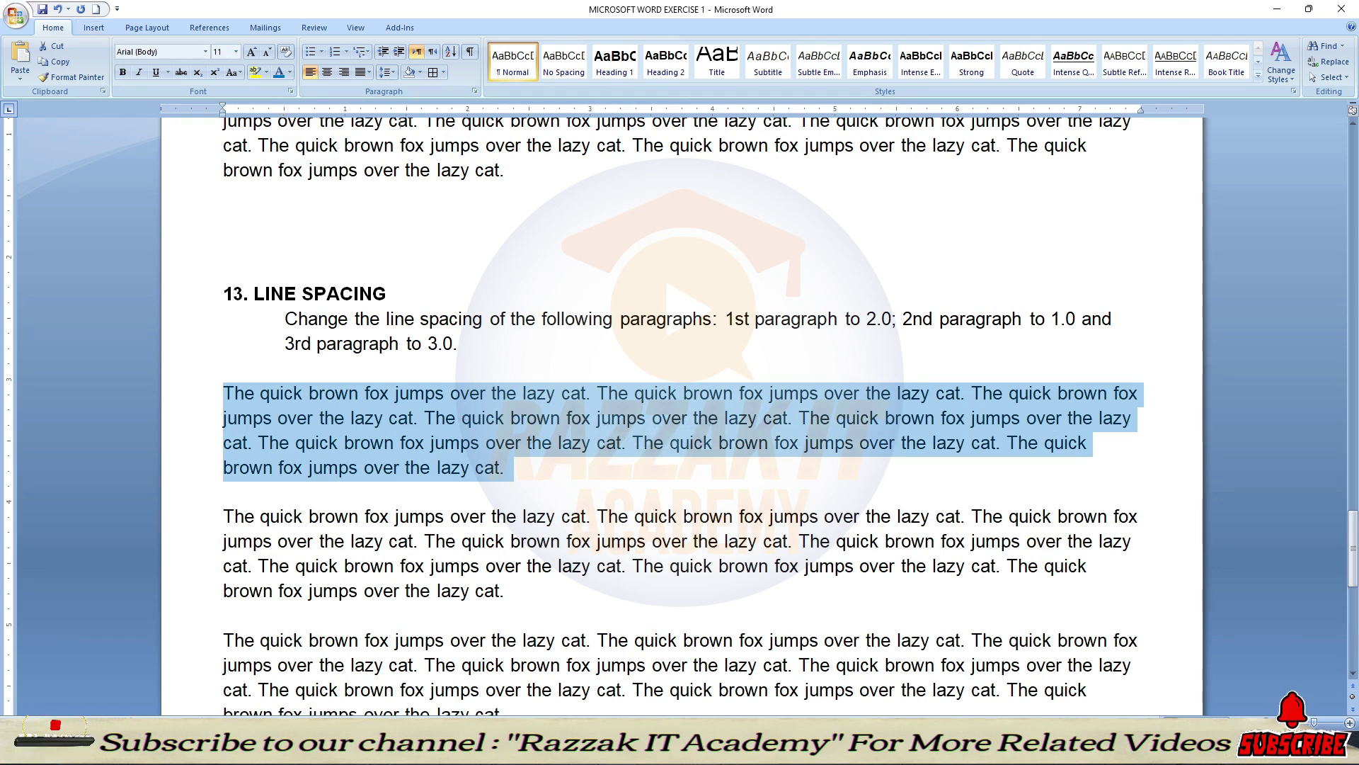
click(390, 75)
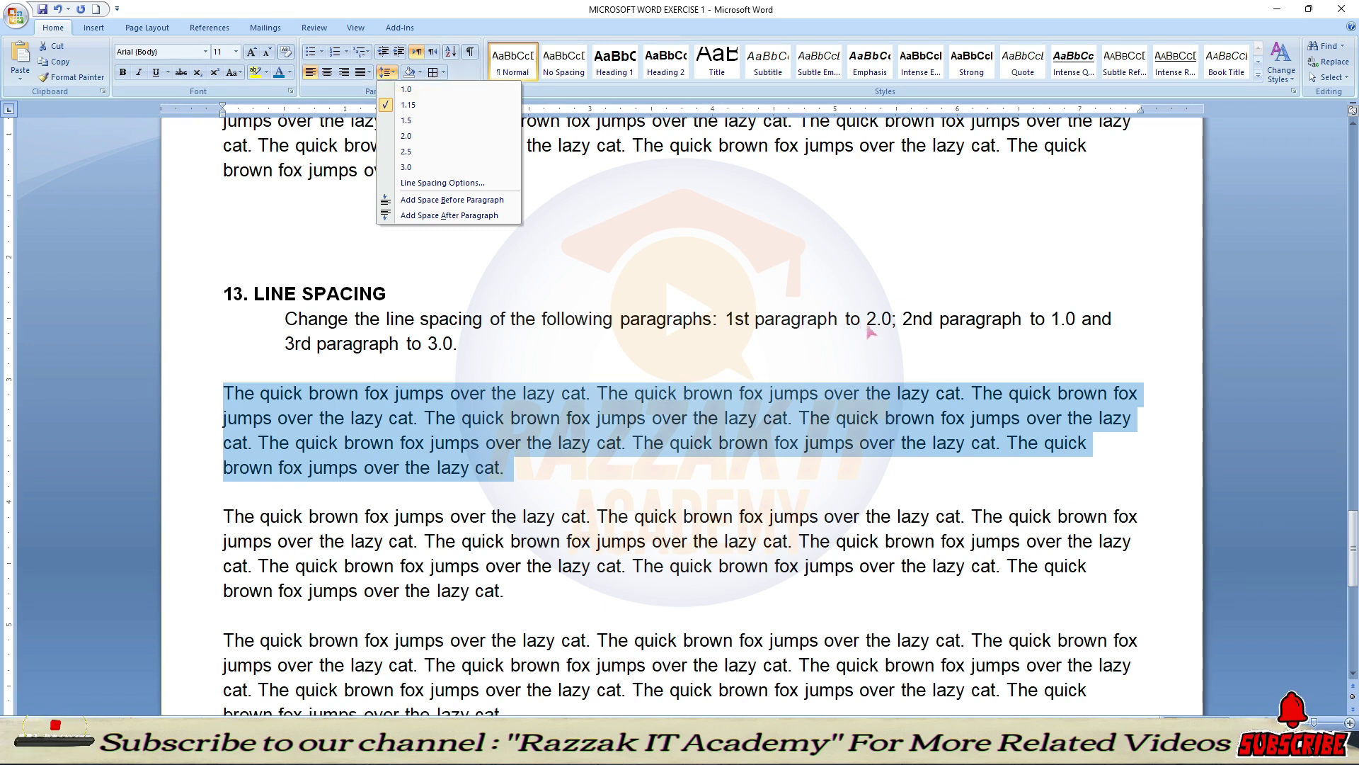
click(478, 138)
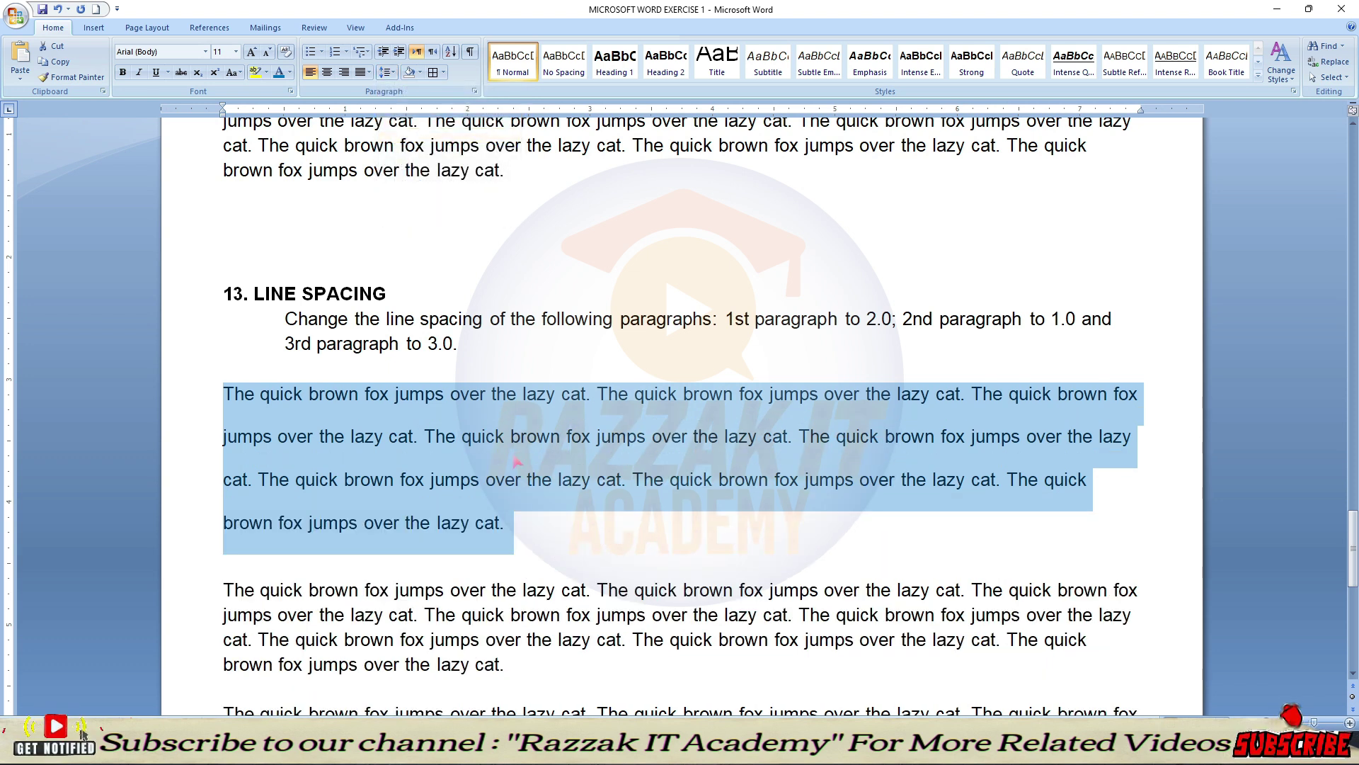
Step: Set the line spacing of the second practice paragraph under task 13 to 1.0
scroll(521, 457, down, 1)
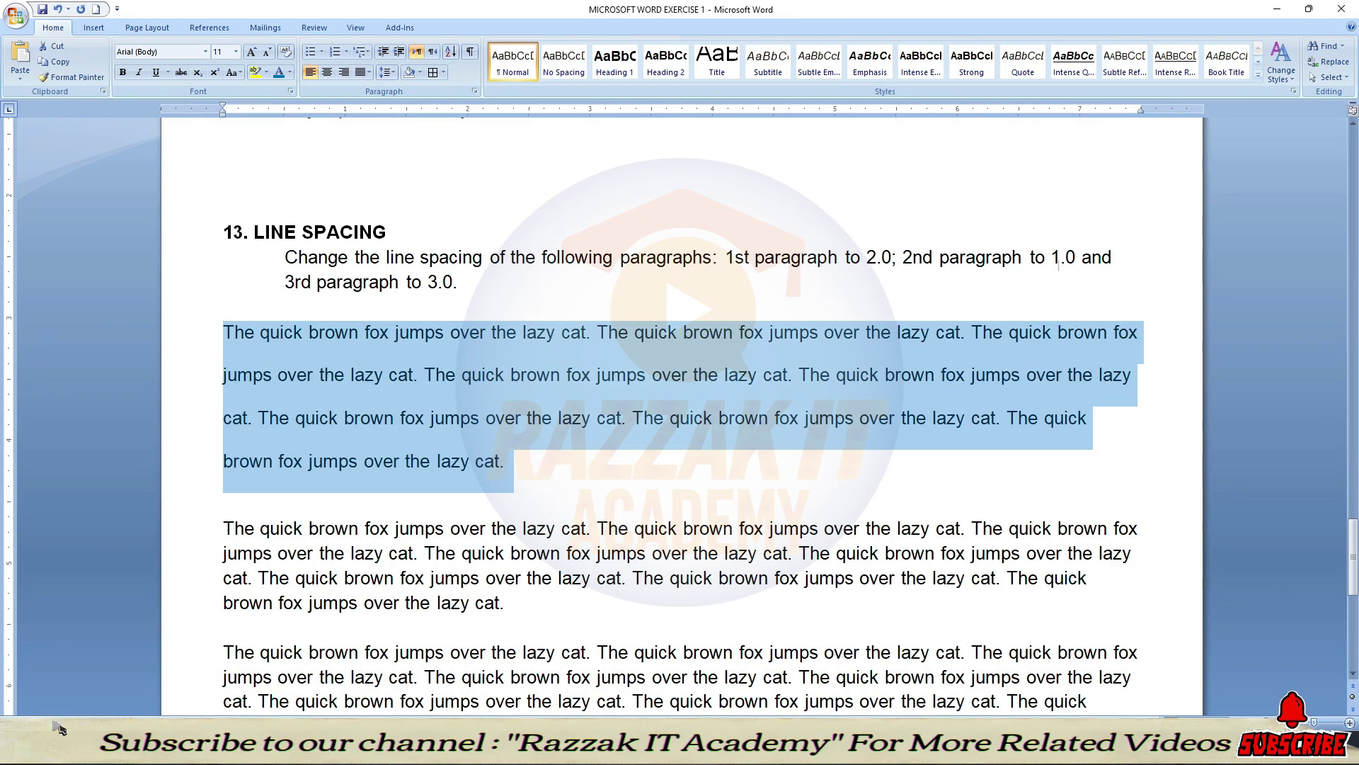
click(521, 510)
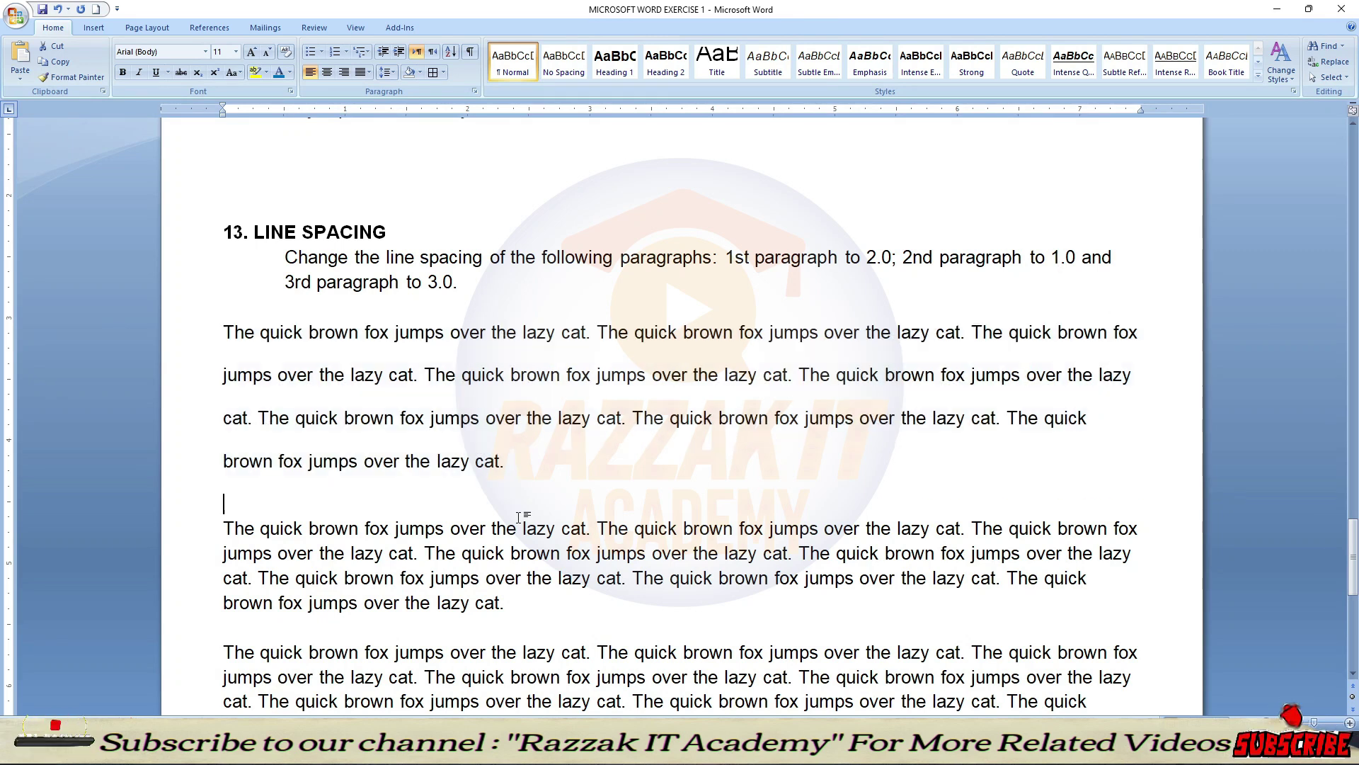
drag(224, 528, 509, 602)
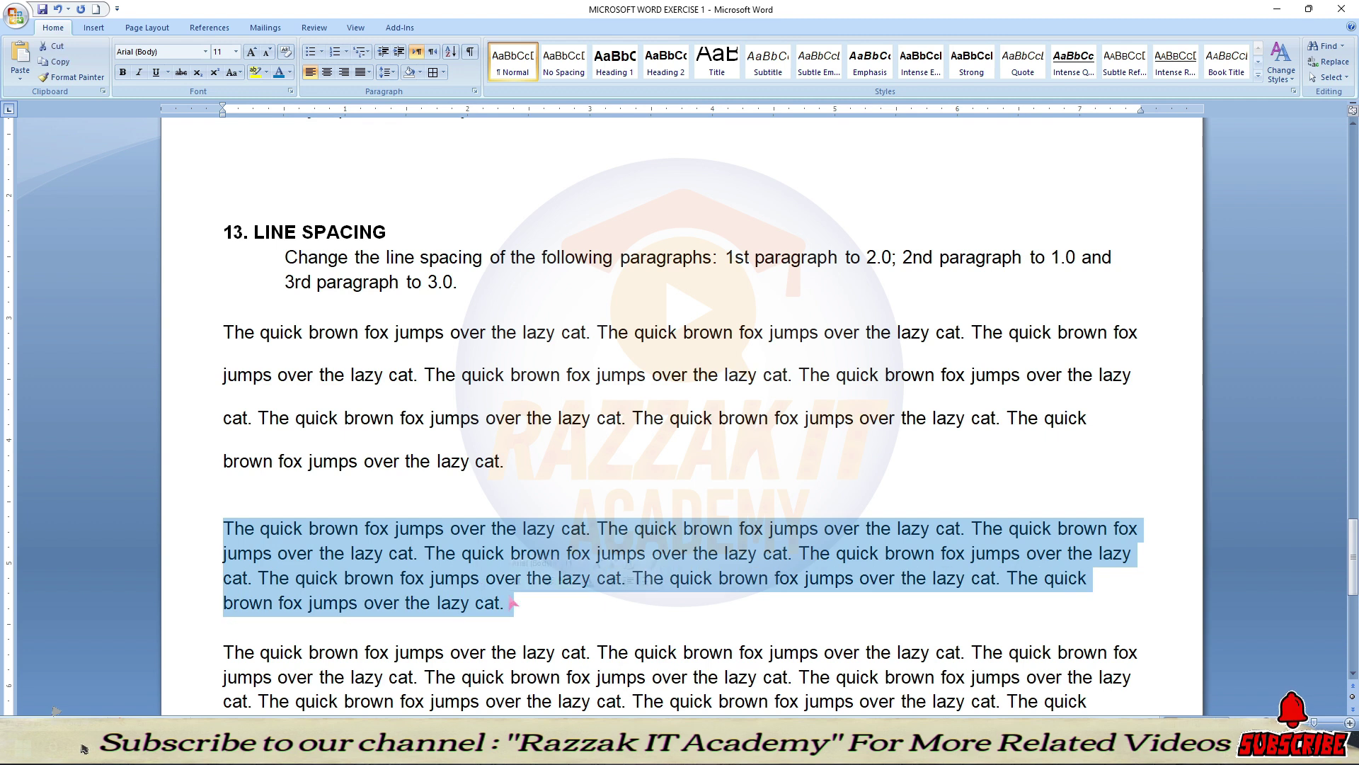
click(388, 73)
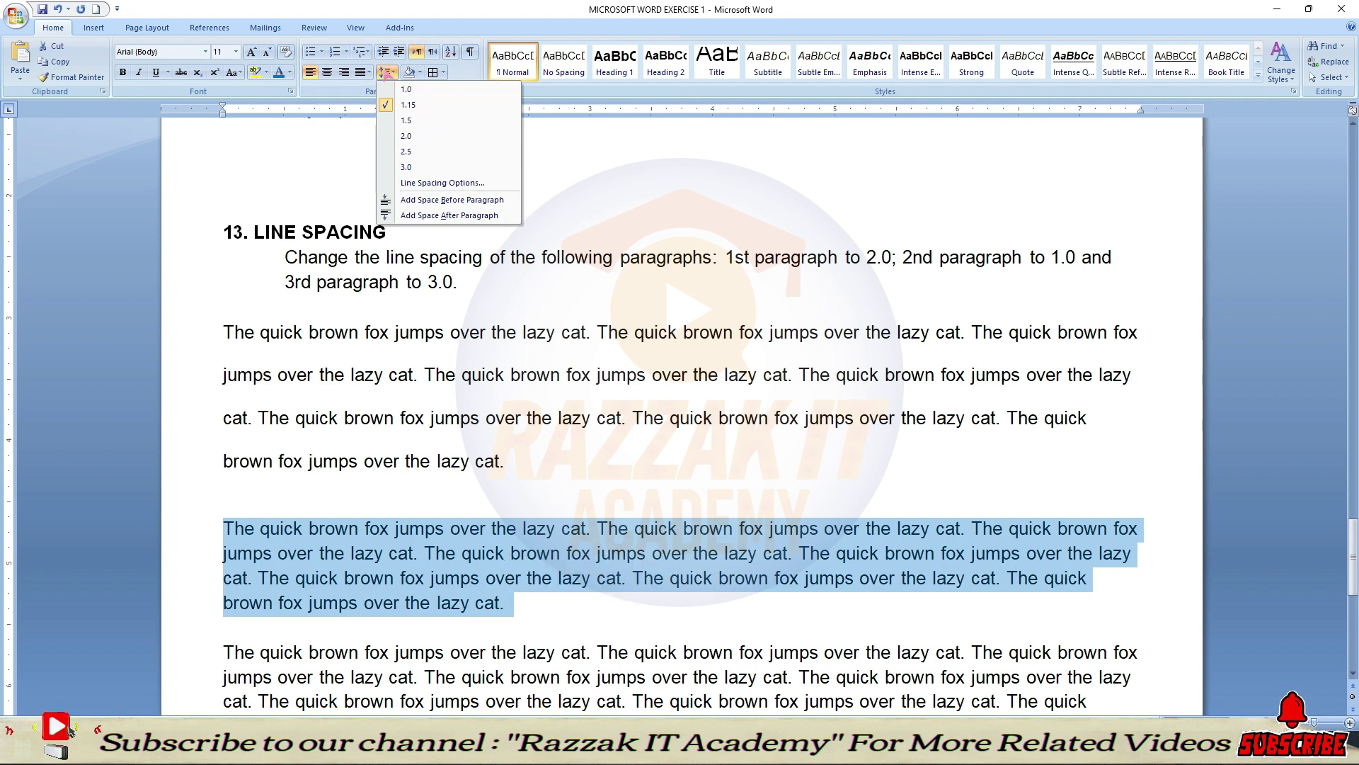
click(444, 92)
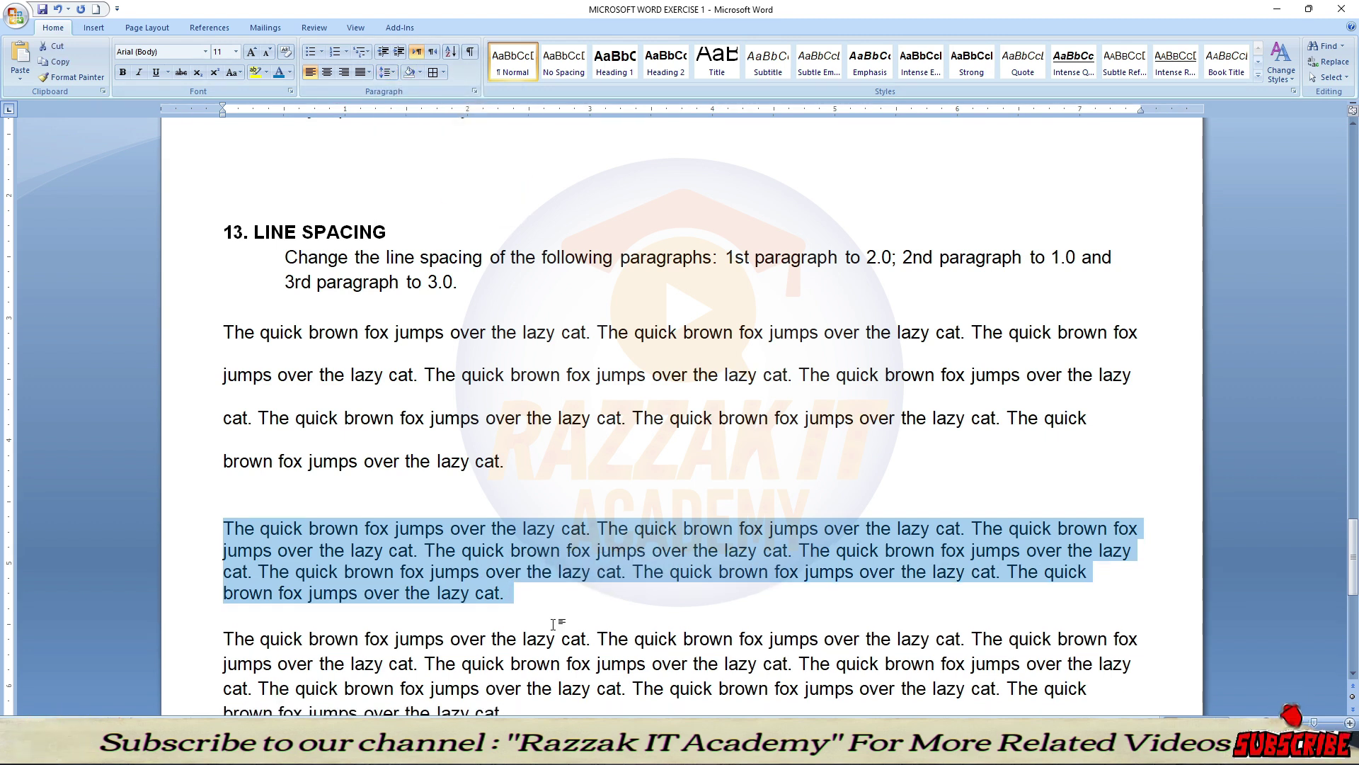
Step: Set the line spacing of the third practice paragraph under task 13 to 3.0
scroll(545, 592, down, 2)
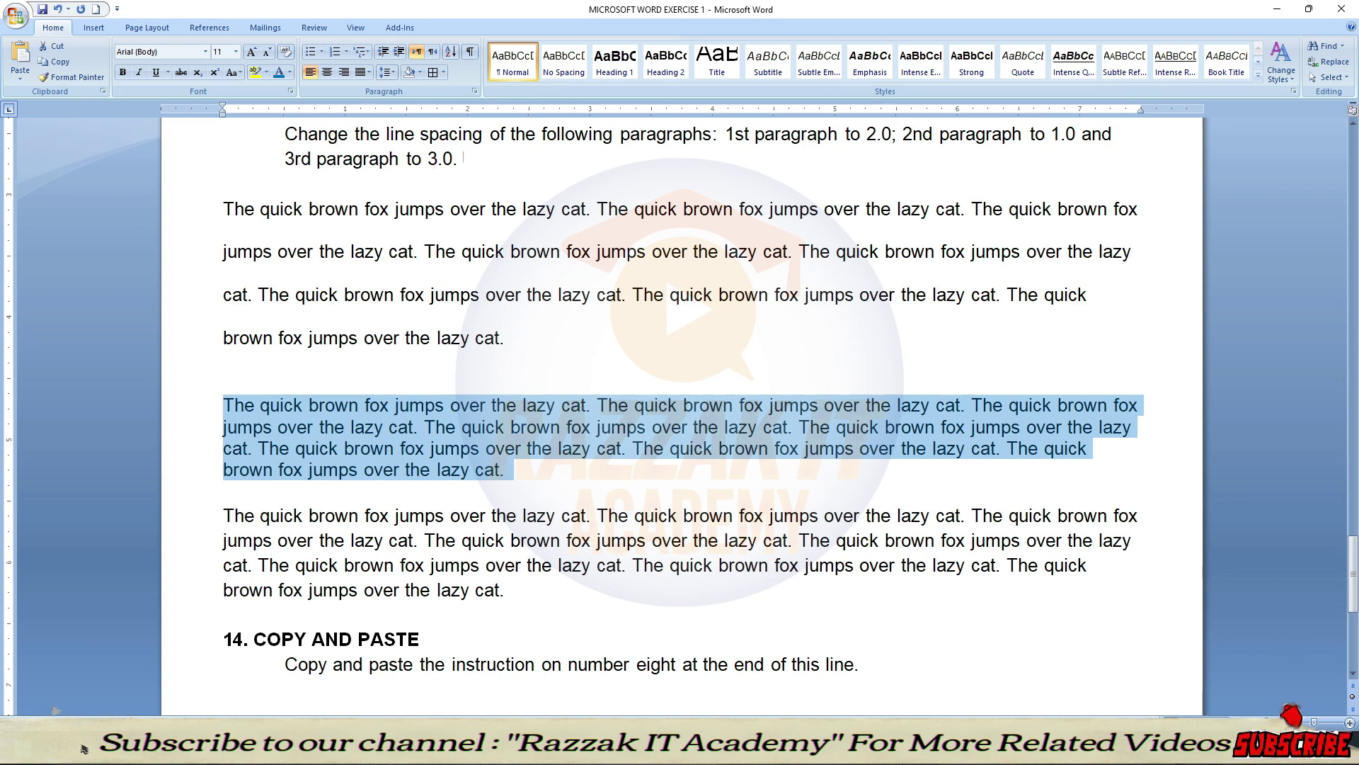
drag(224, 515, 513, 592)
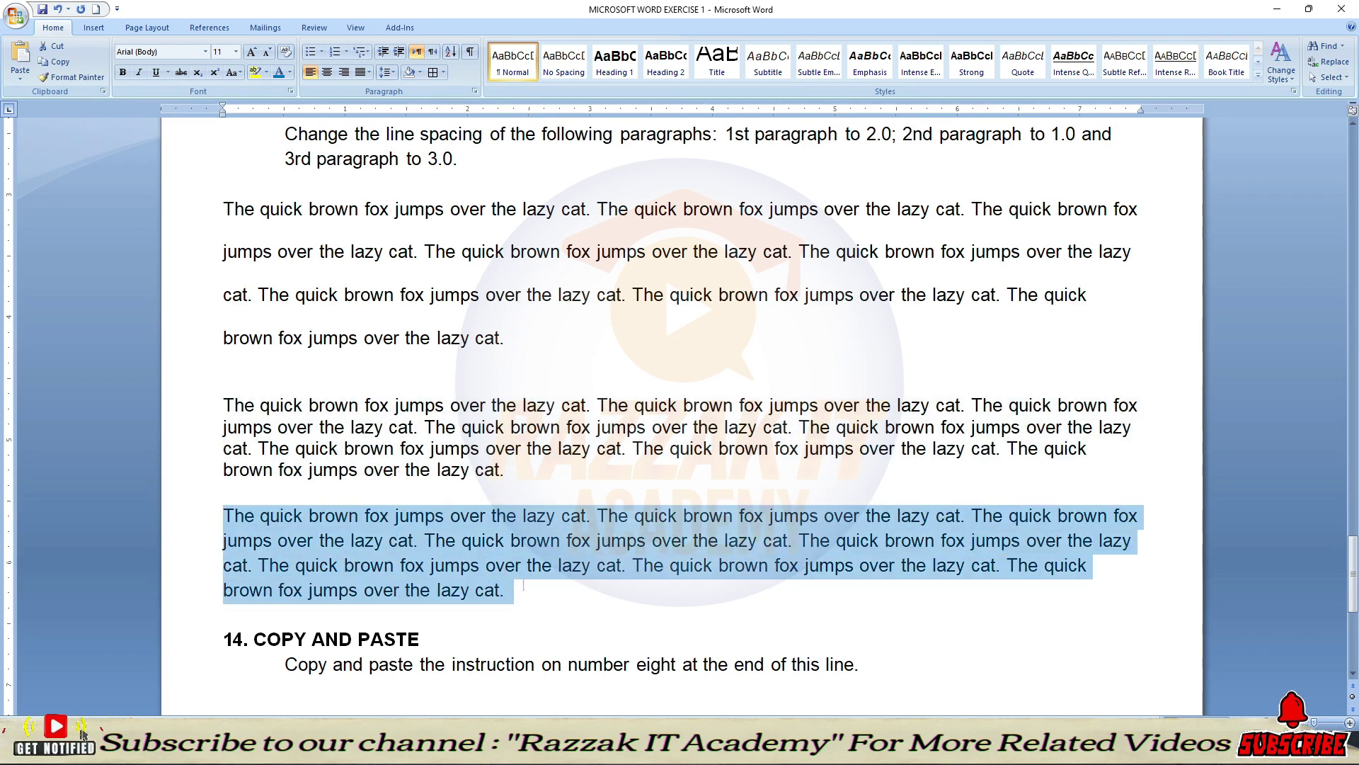
click(386, 72)
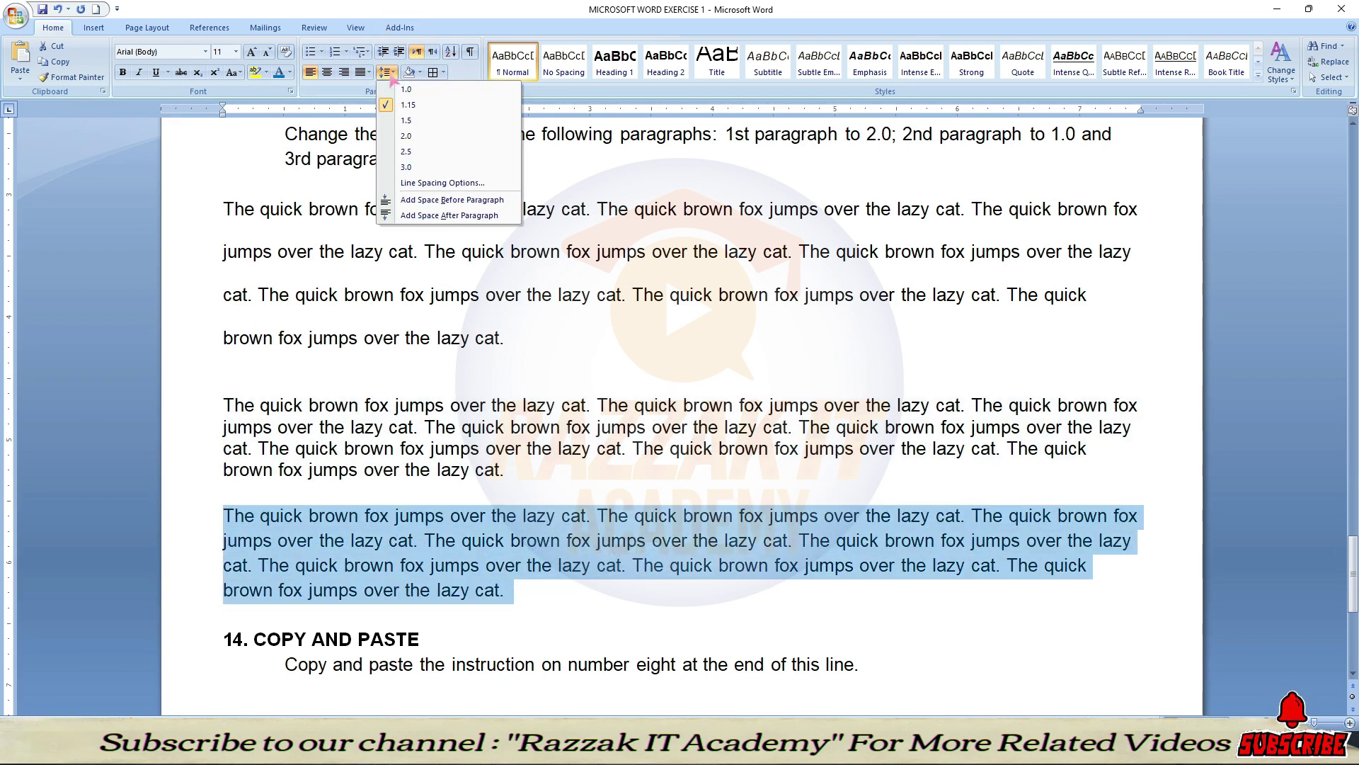
click(407, 167)
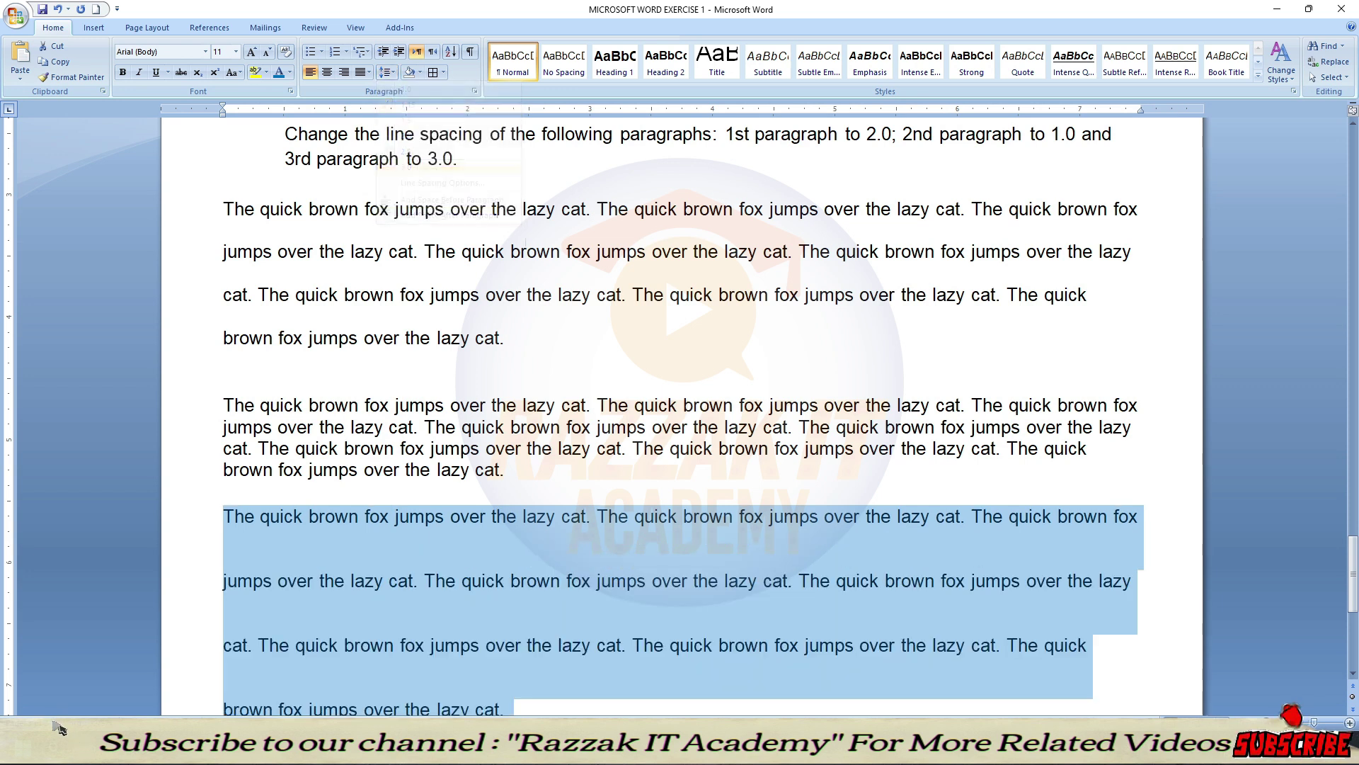
scroll(537, 476, down, 2)
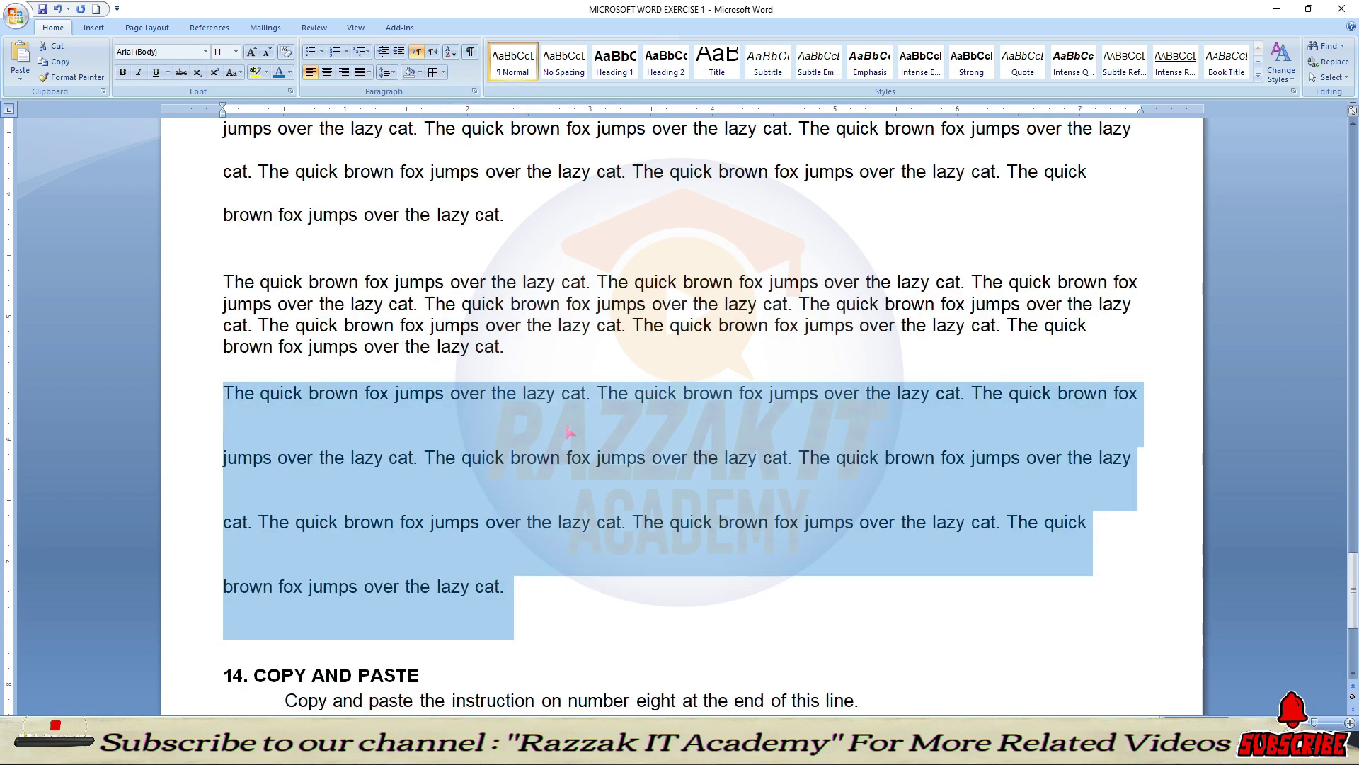
Step: Highlight the "LINE SPACING" heading of task 13 in yellow, leaving out its number
scroll(570, 435, up, 3)
drag(401, 303, 254, 295)
click(255, 72)
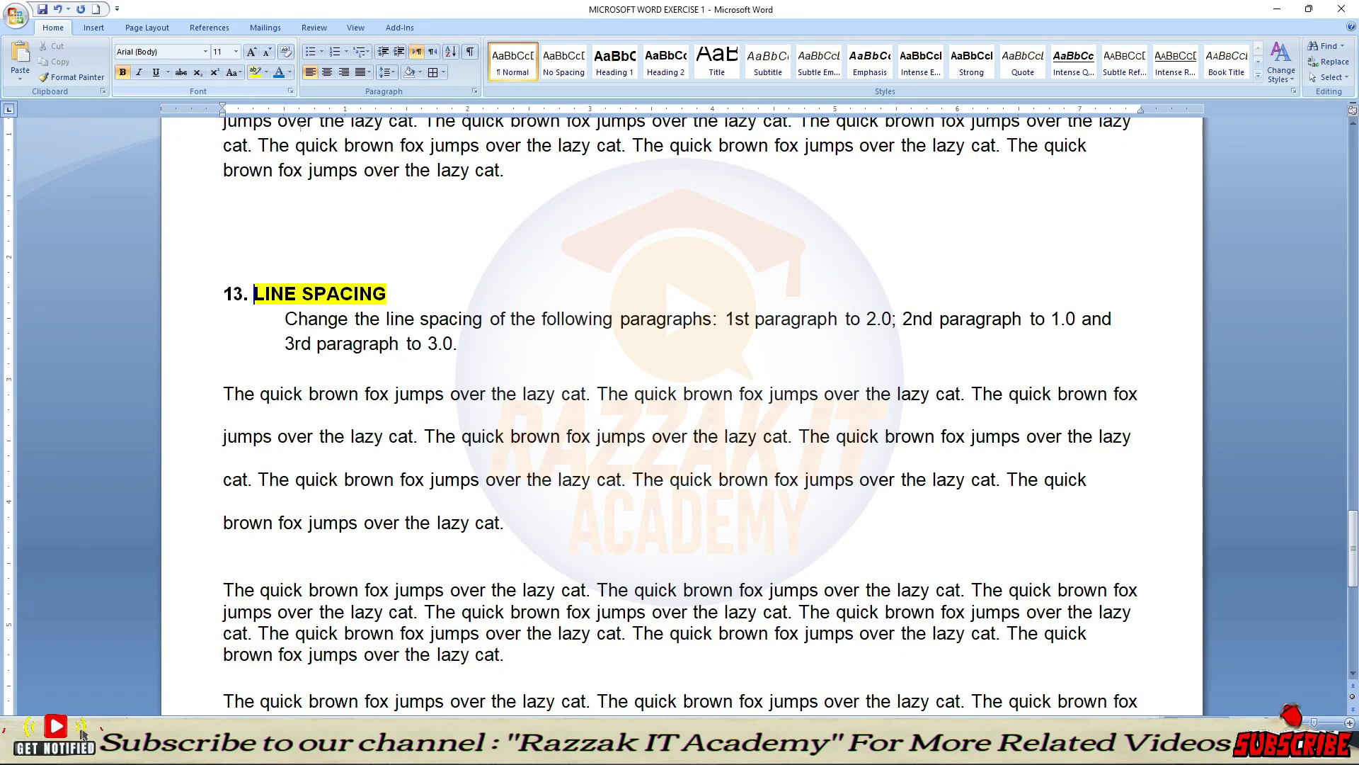
Step: Copy the task 8 instruction "Change the color of this line of text to Blue." as asked in task 14
scroll(592, 424, down, 5)
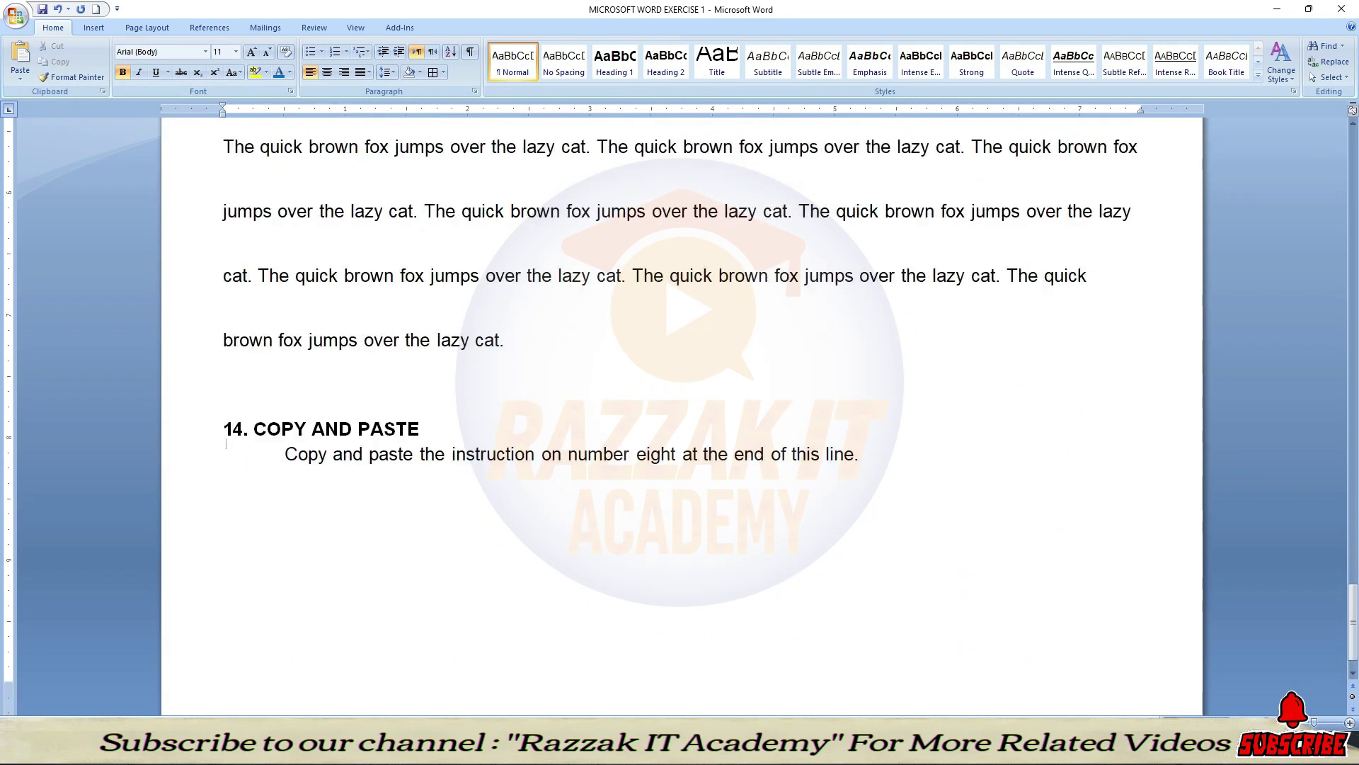
click(384, 429)
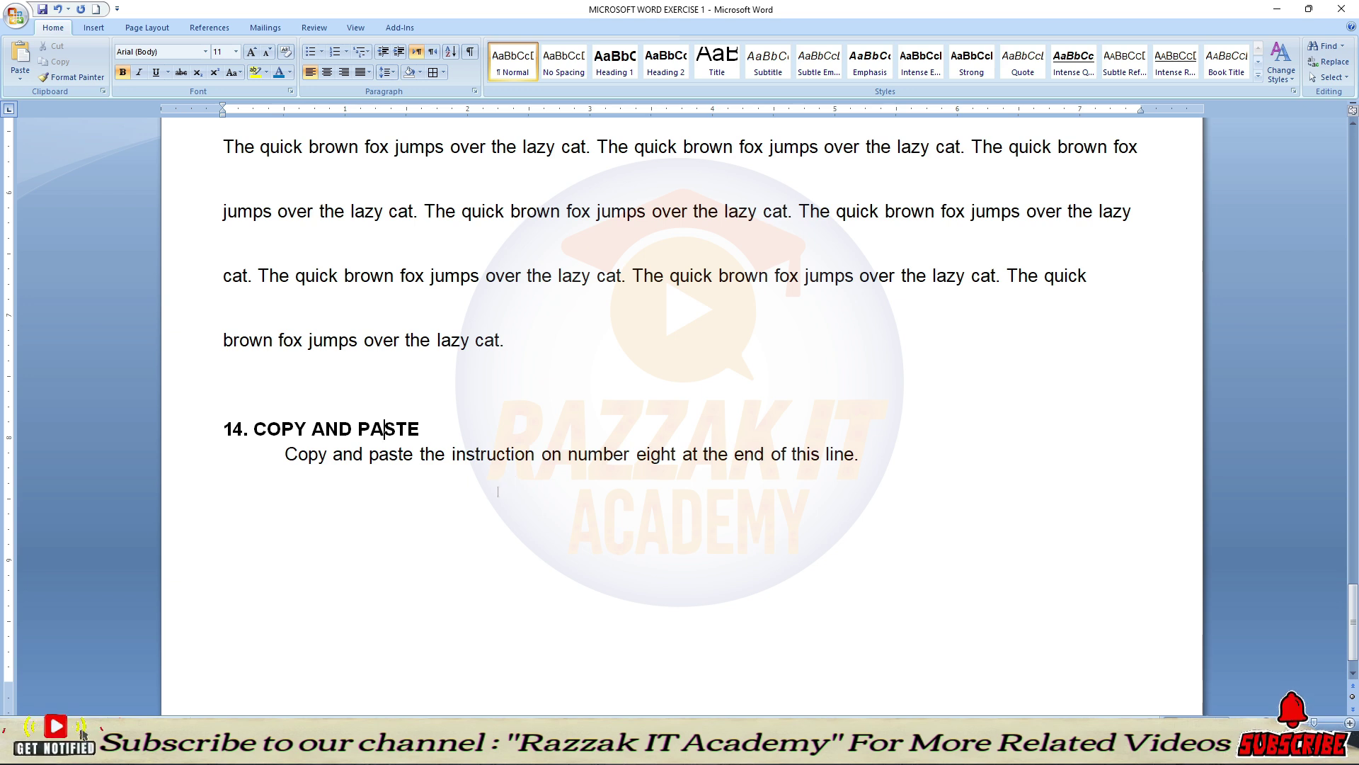
scroll(499, 491, up, 15)
scroll(491, 499, up, 15)
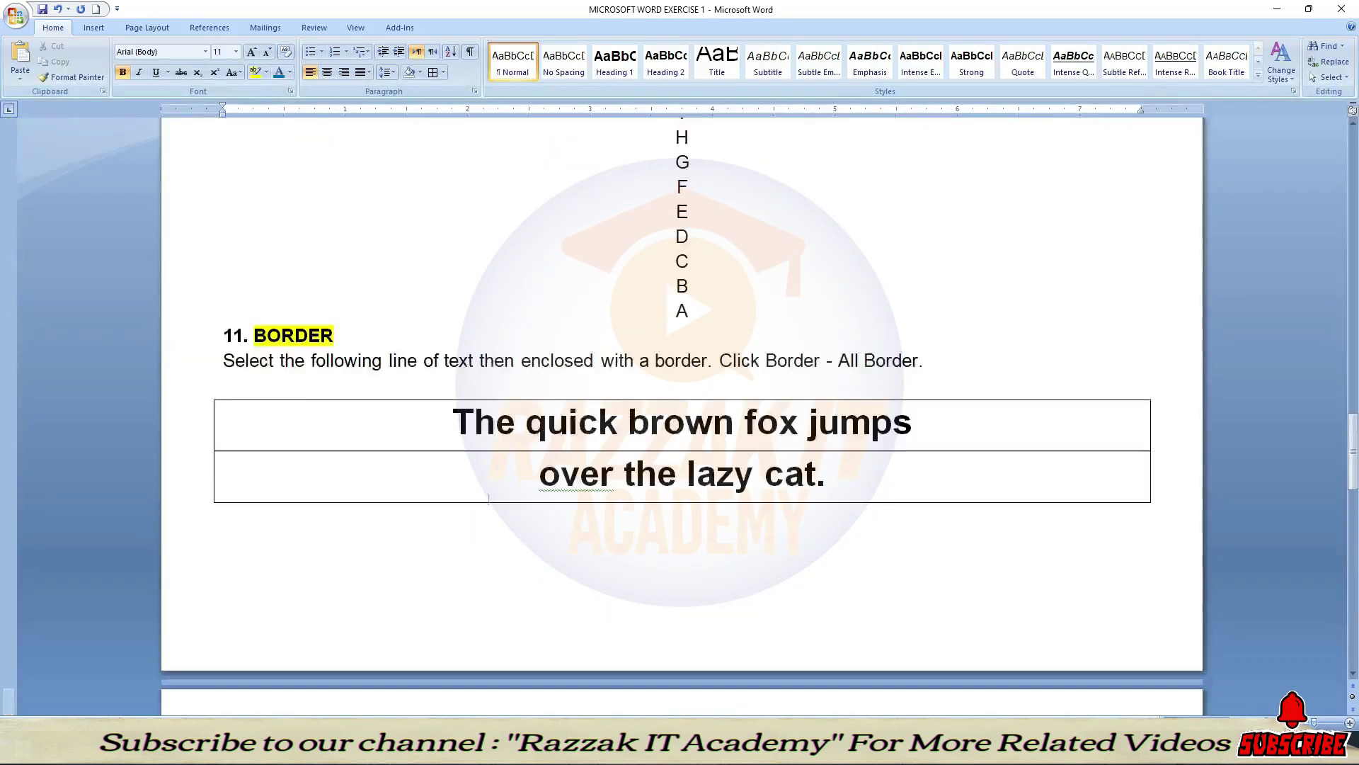
scroll(486, 498, up, 10)
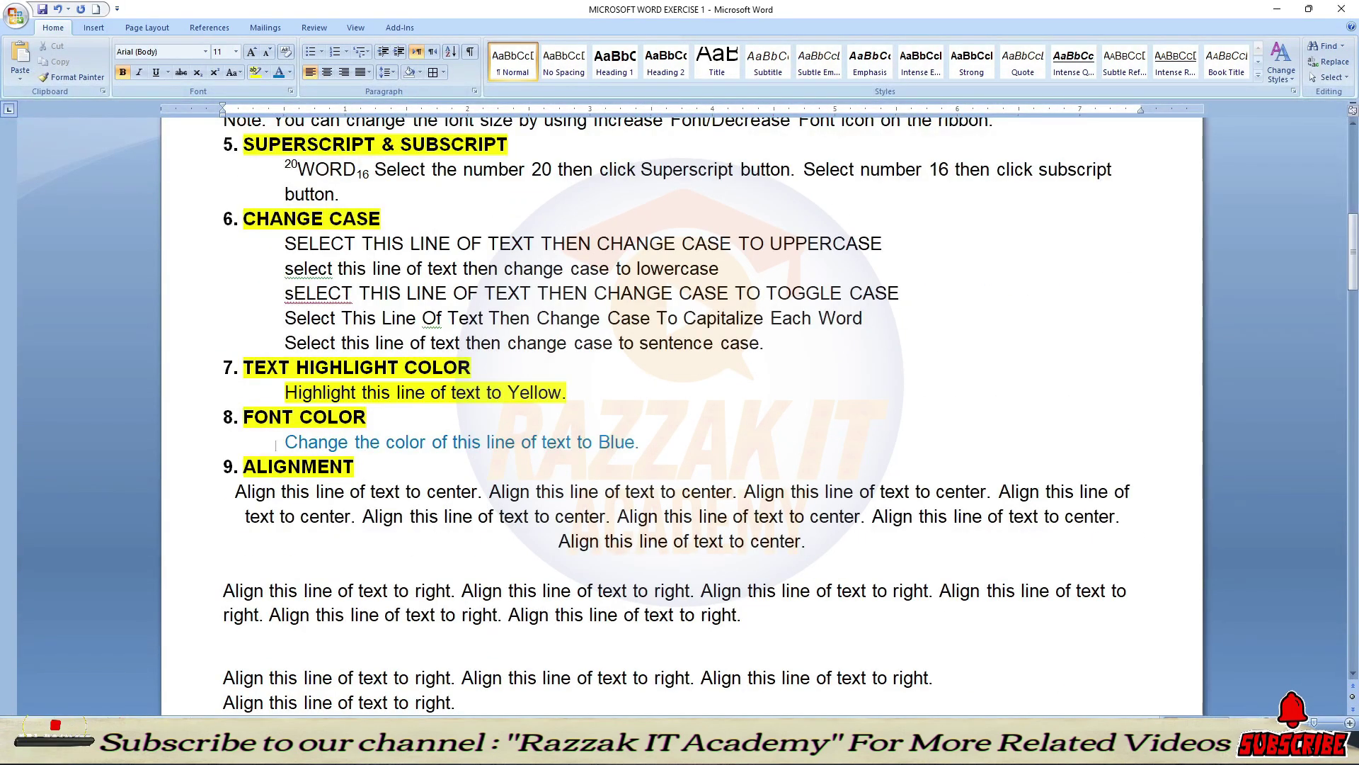
drag(285, 442, 649, 444)
key(ctrl+c)
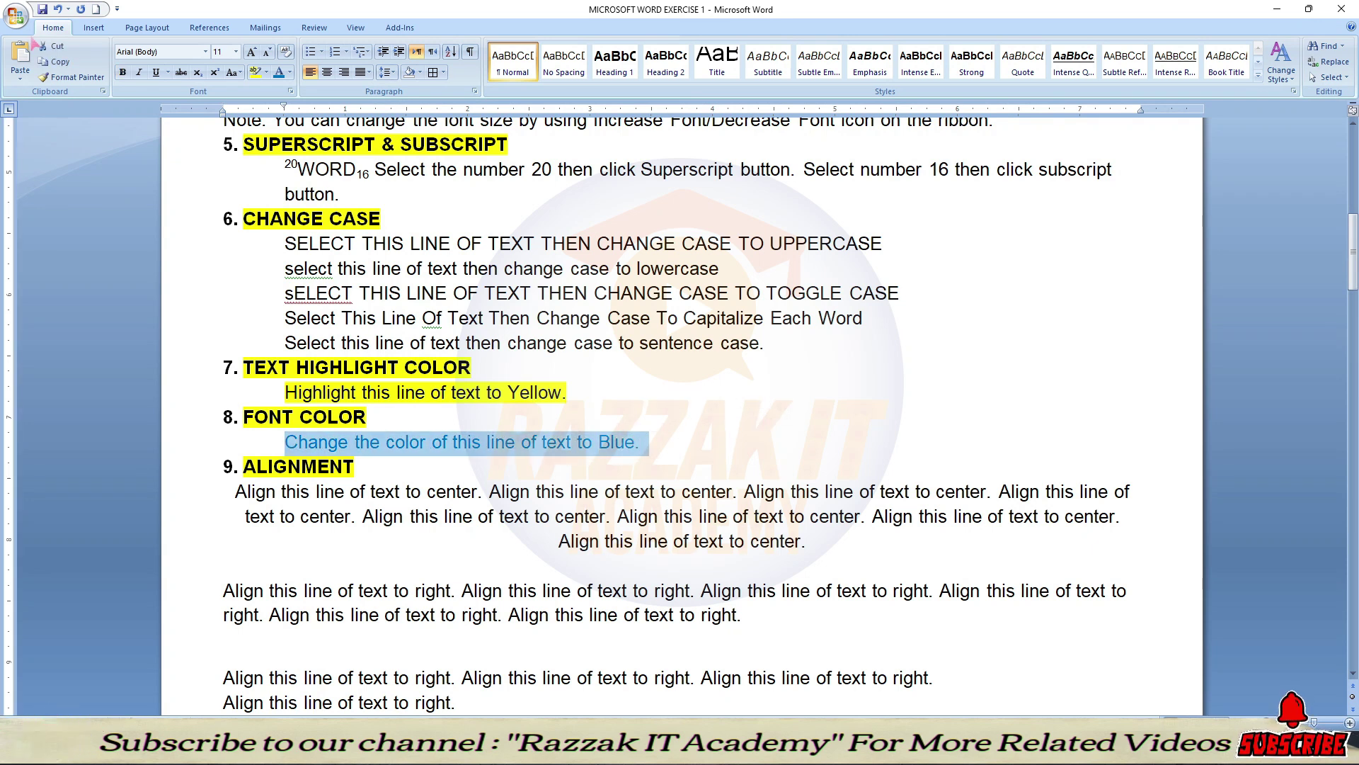
Step: Paste the copied task 8 line at the end of the task 14 COPY AND PASTE instruction
scroll(597, 330, down, 15)
scroll(597, 330, down, 20)
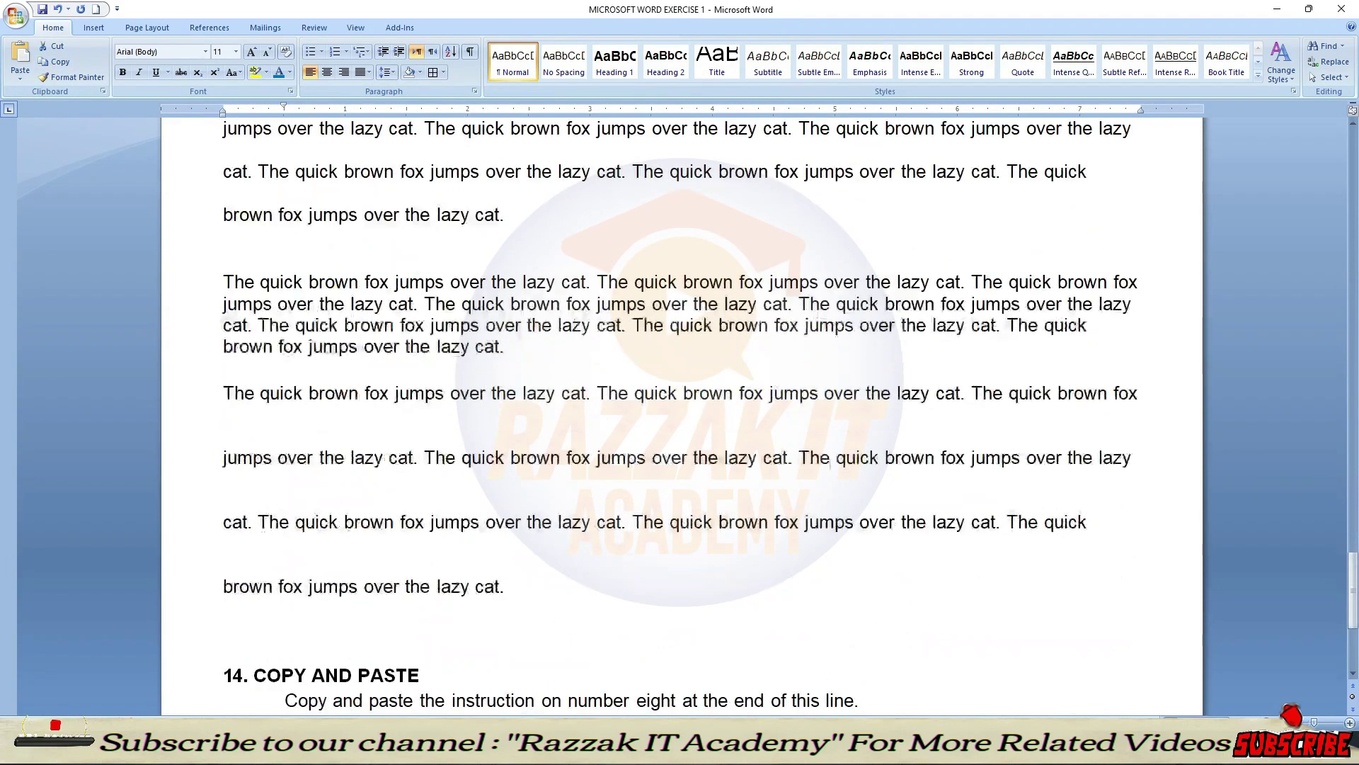
scroll(830, 464, down, 5)
click(879, 404)
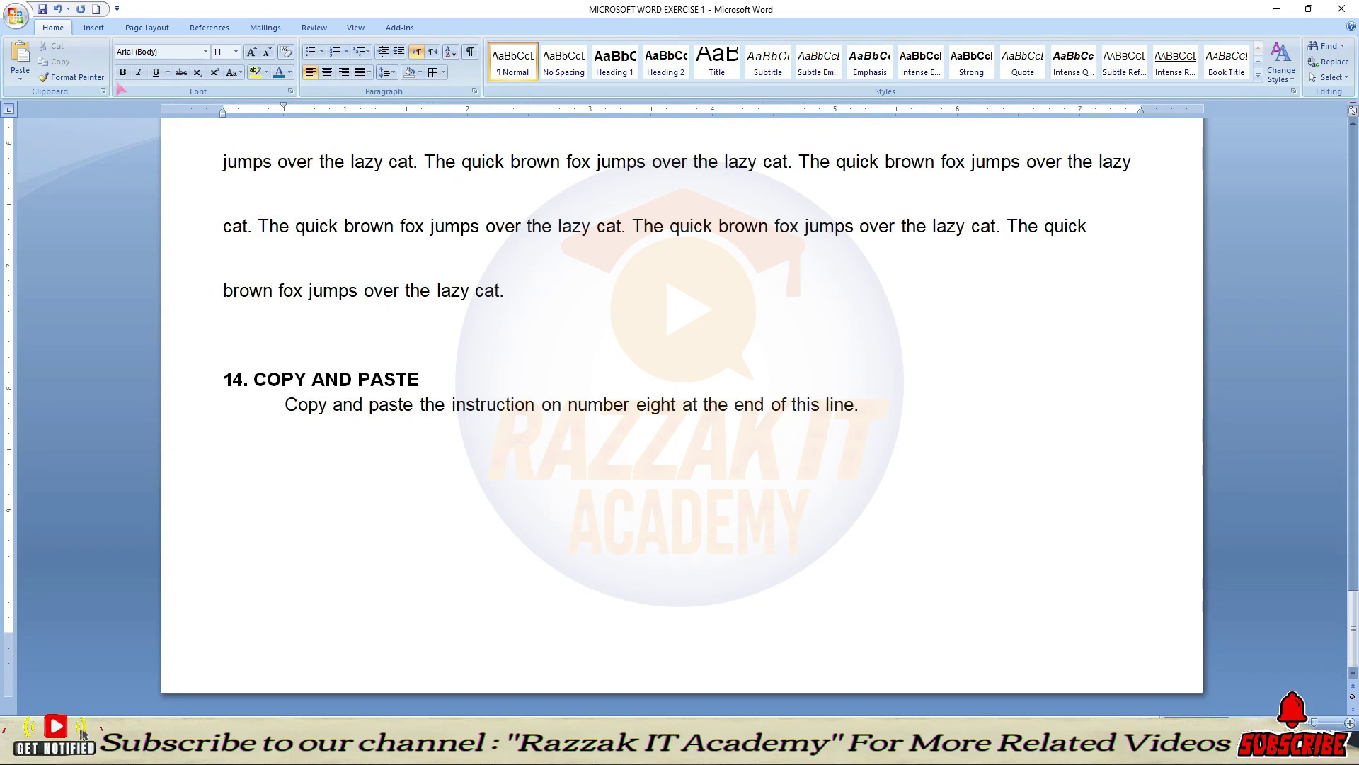
key(ctrl+v)
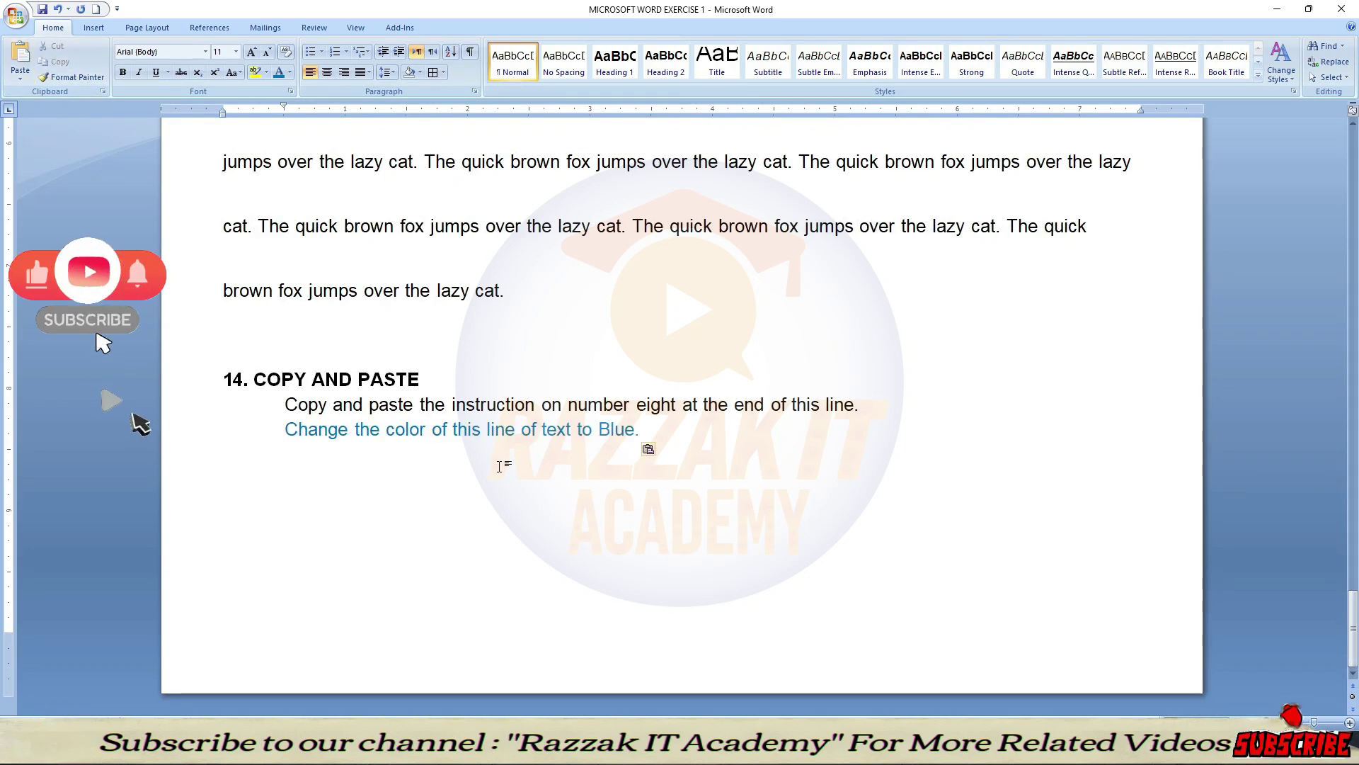
Step: Highlight the "COPY AND PASTE" heading of task 14 in yellow, leaving out its number
scroll(499, 466, up, 10)
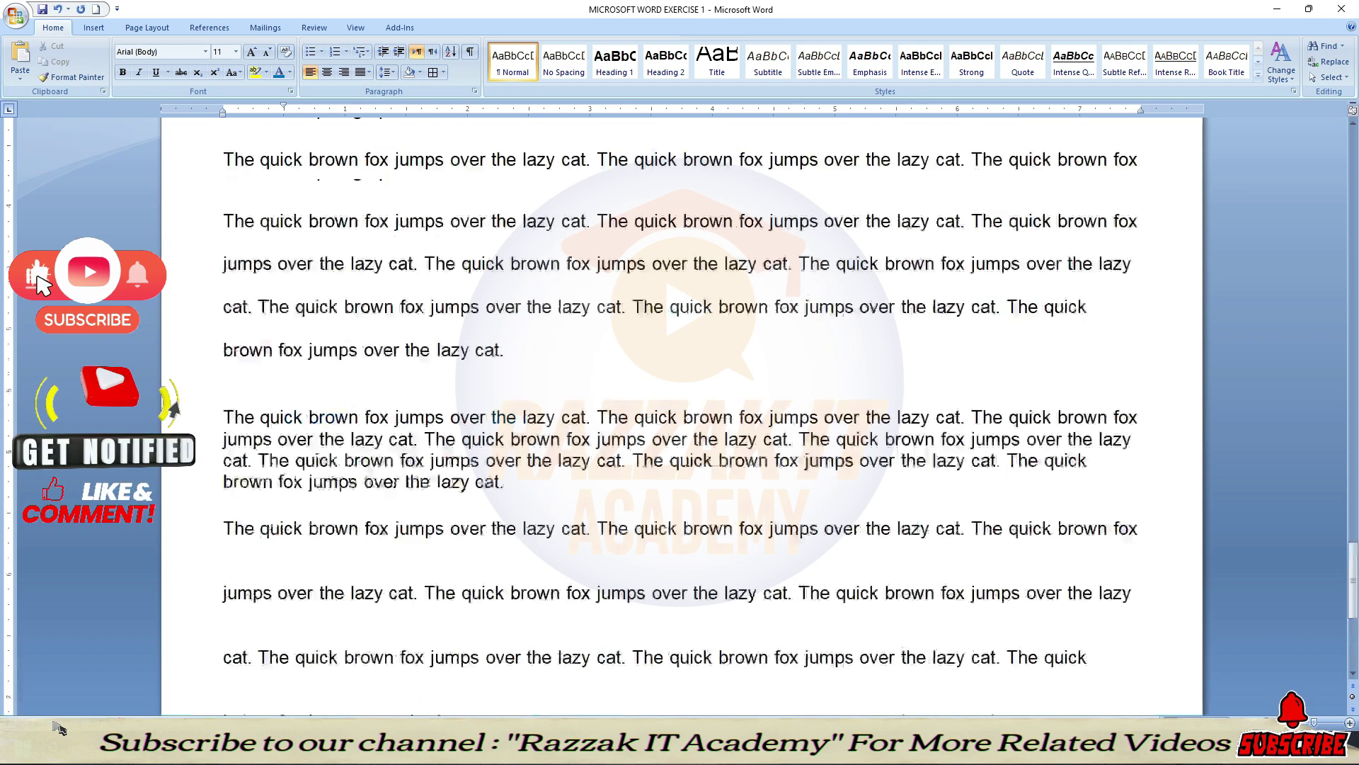
scroll(499, 467, down, 3)
scroll(170, 283, down, 7)
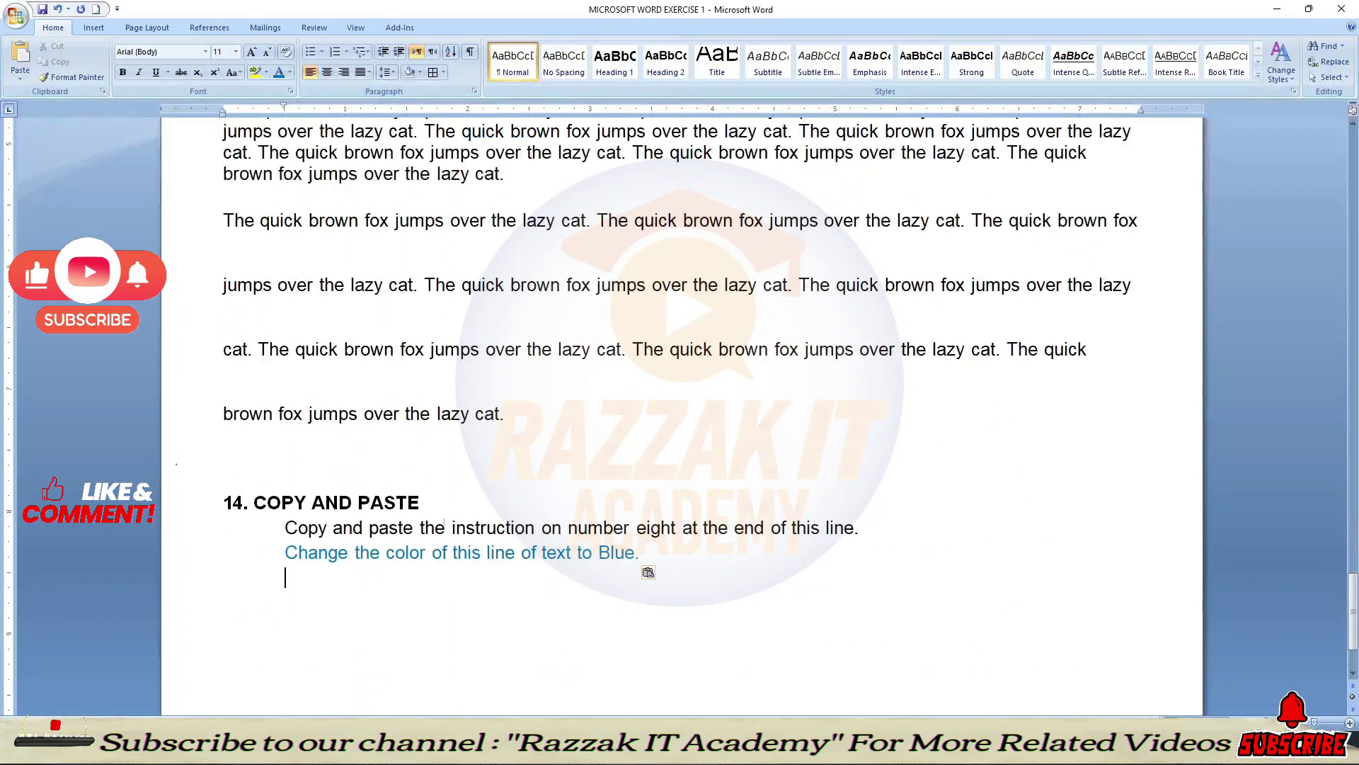
drag(420, 502, 253, 504)
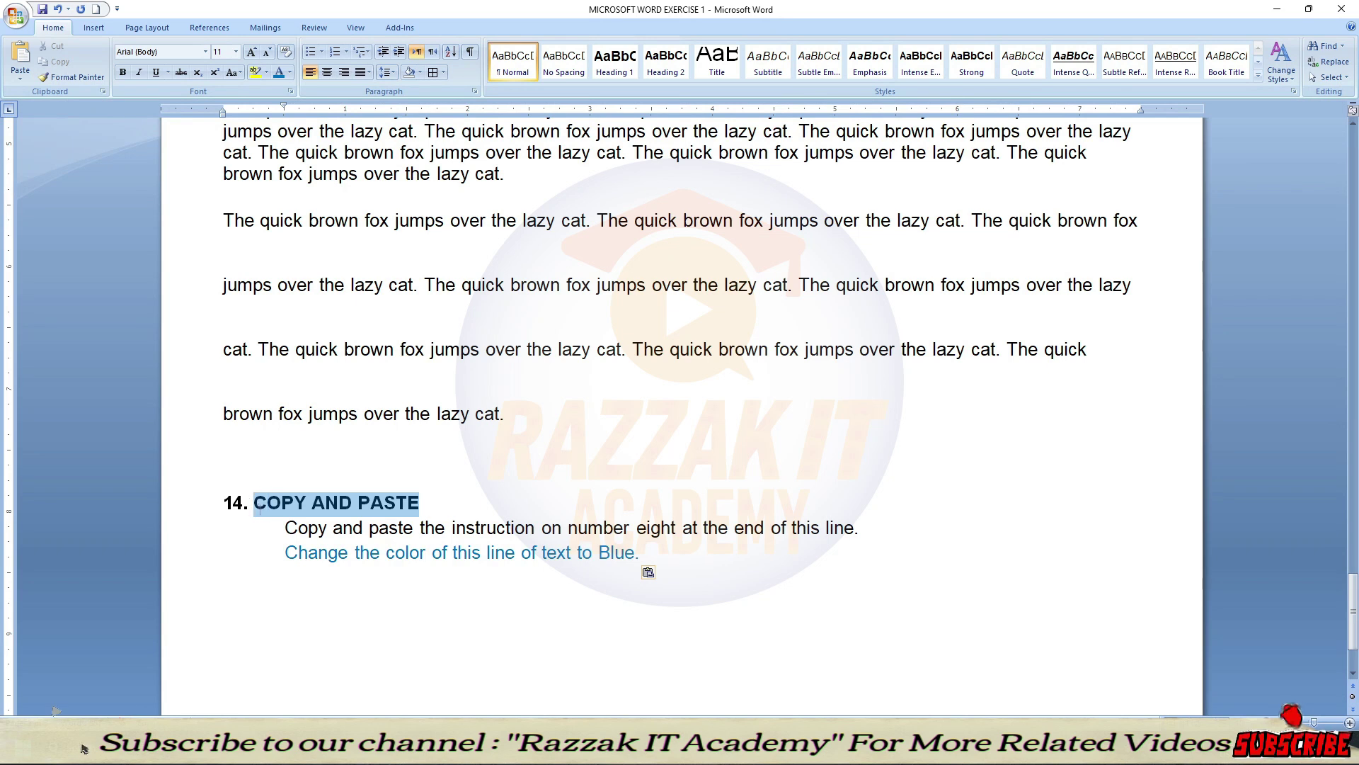
click(255, 71)
Step: Review the finished tasks from the end of the document back up to its title
scroll(421, 538, up, 6)
scroll(419, 562, up, 20)
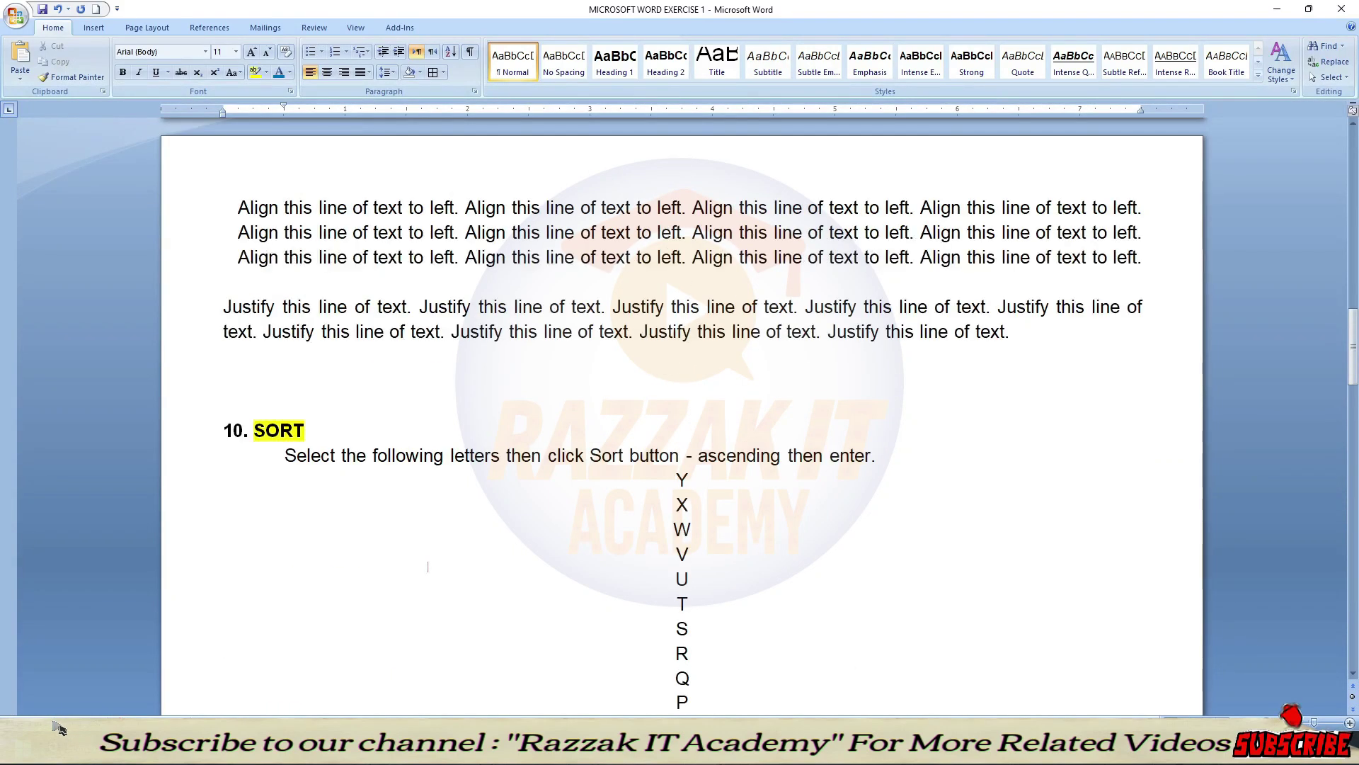
scroll(427, 567, up, 20)
scroll(427, 564, up, 5)
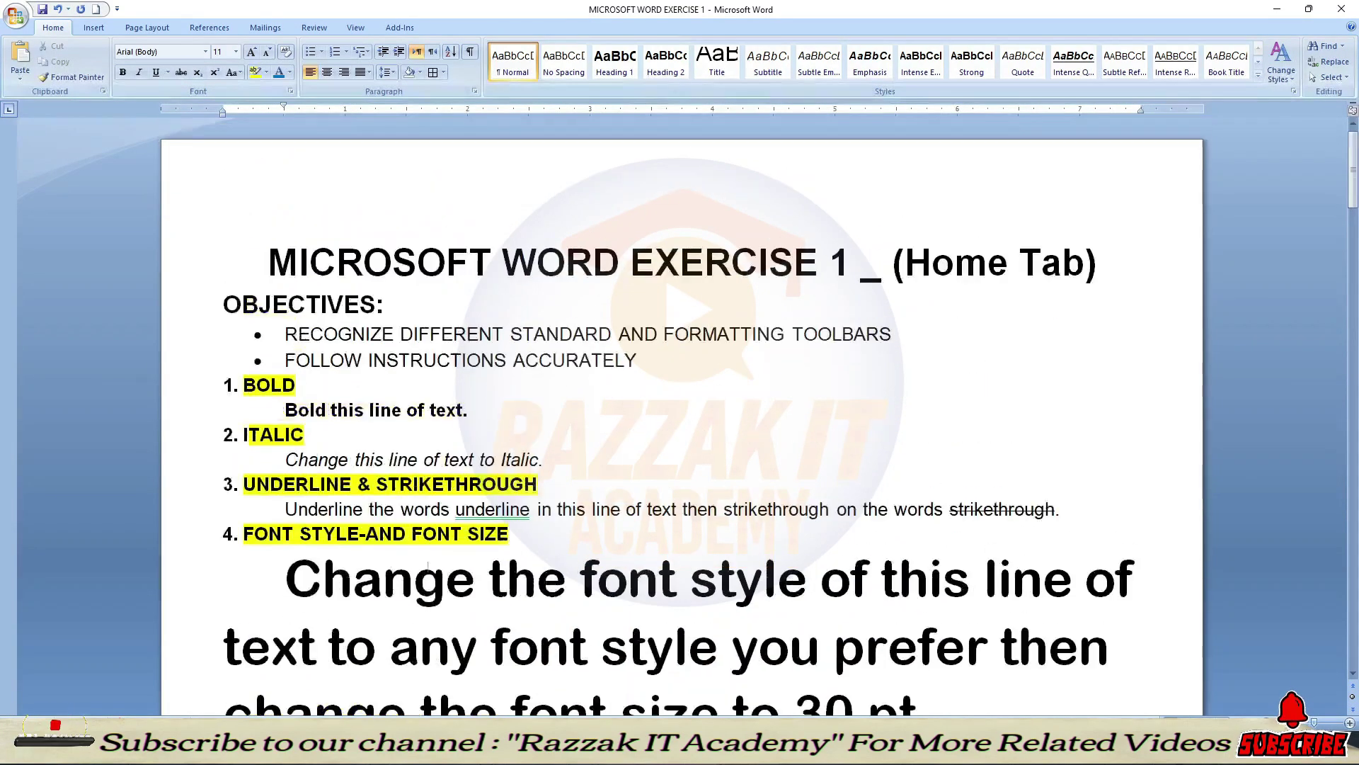